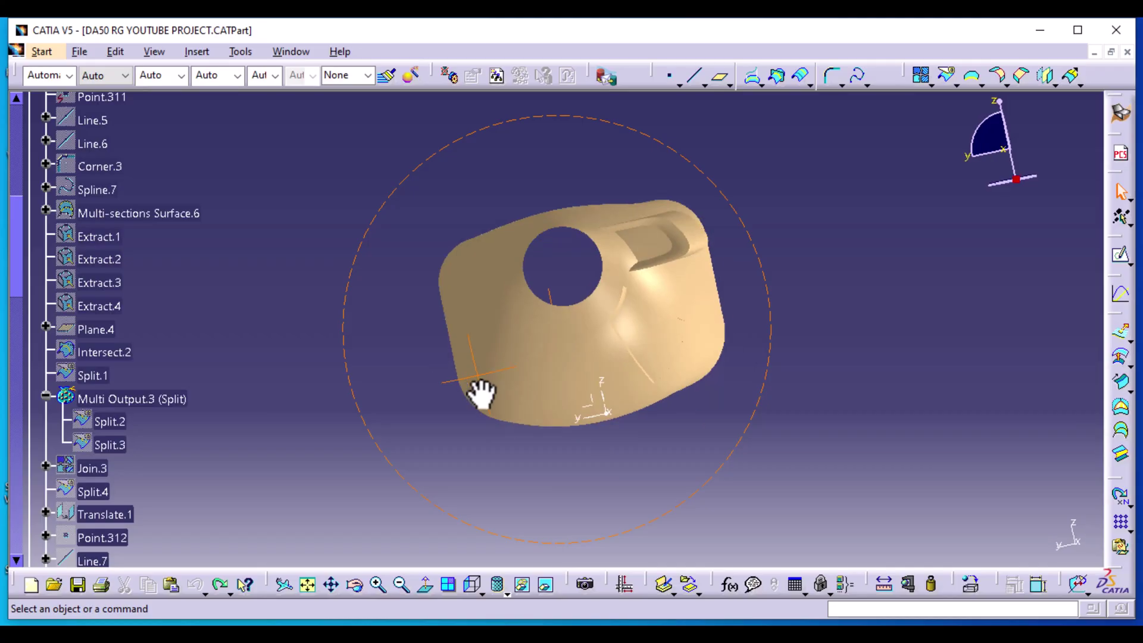
# Step: Rotate the DA50 RG nose surface model in the 3D view
pyautogui.moveTo(479, 390); pyautogui.dragTo(471, 462, button='middle')
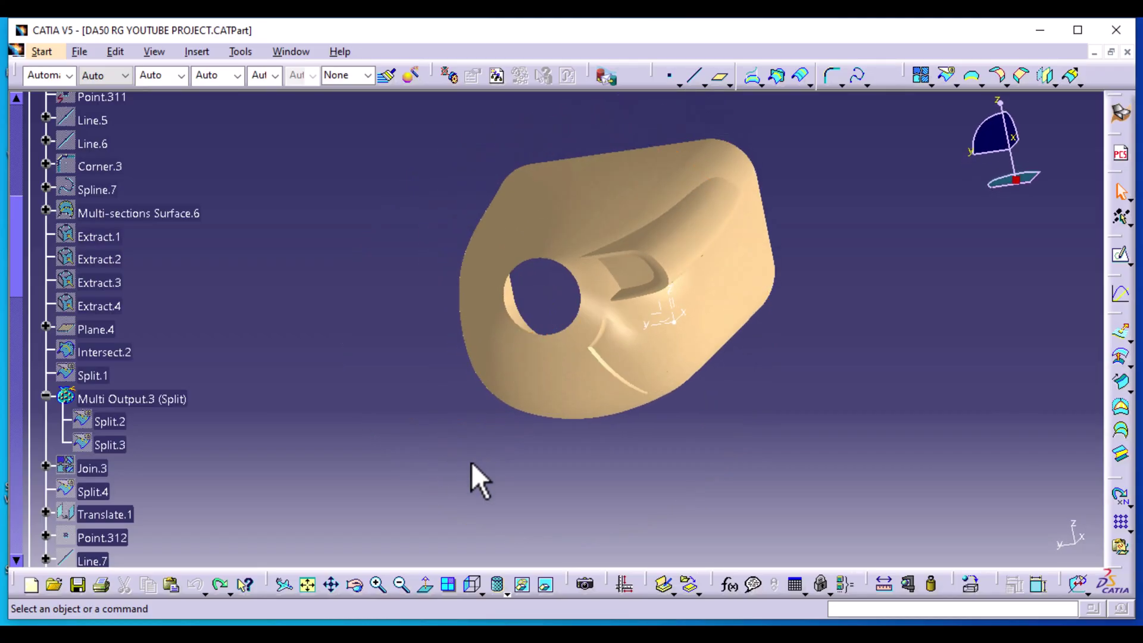
# Step: Check the DA50 reference photo, then display the nose as Shading with Edges
pyautogui.click(708, 622)
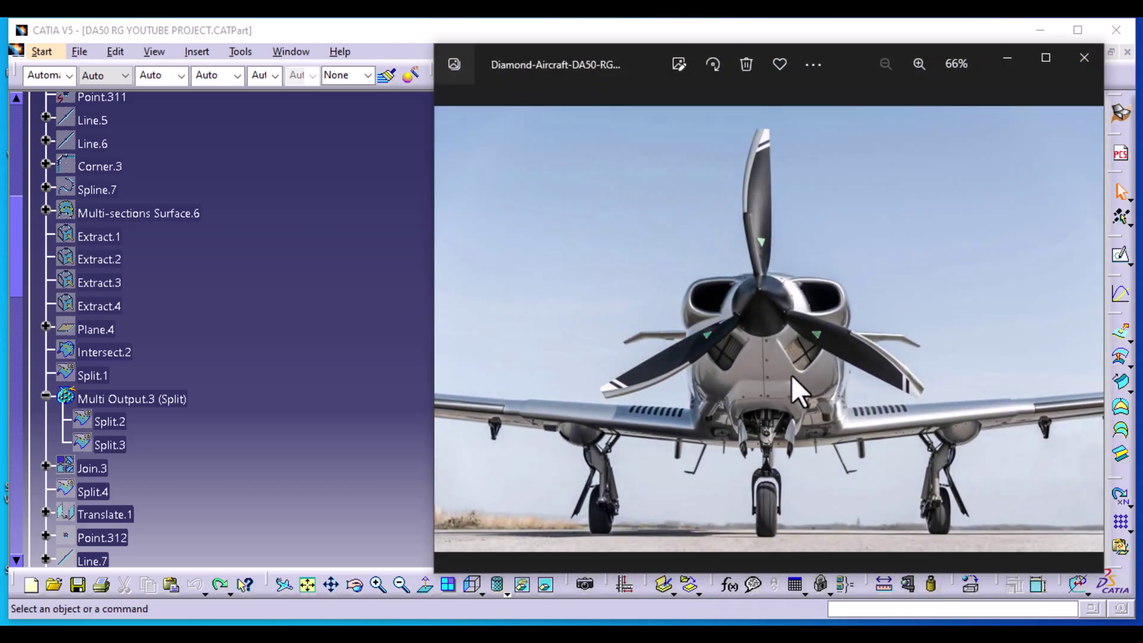
pyautogui.click(1007, 60)
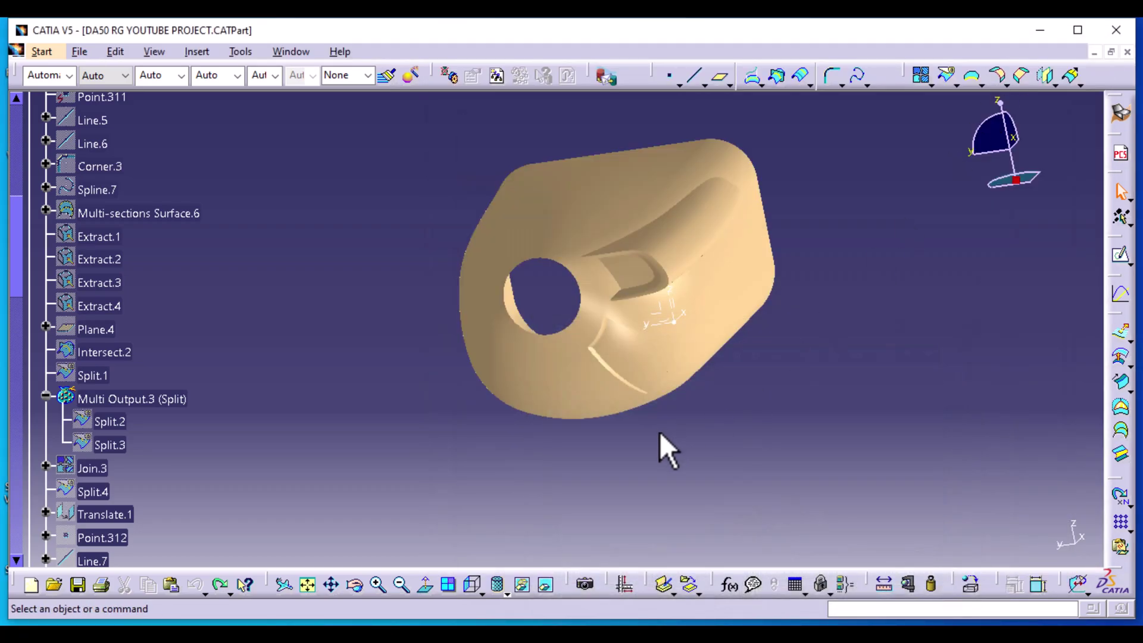
pyautogui.moveTo(701, 447); pyautogui.dragTo(684, 403, button='middle')
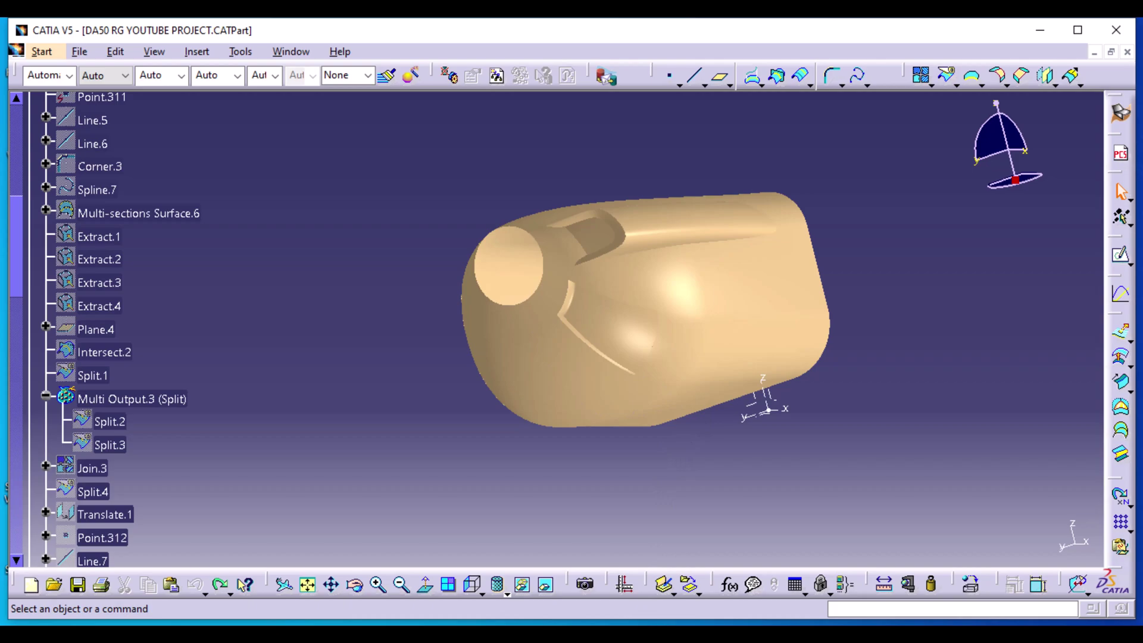
pyautogui.click(502, 590)
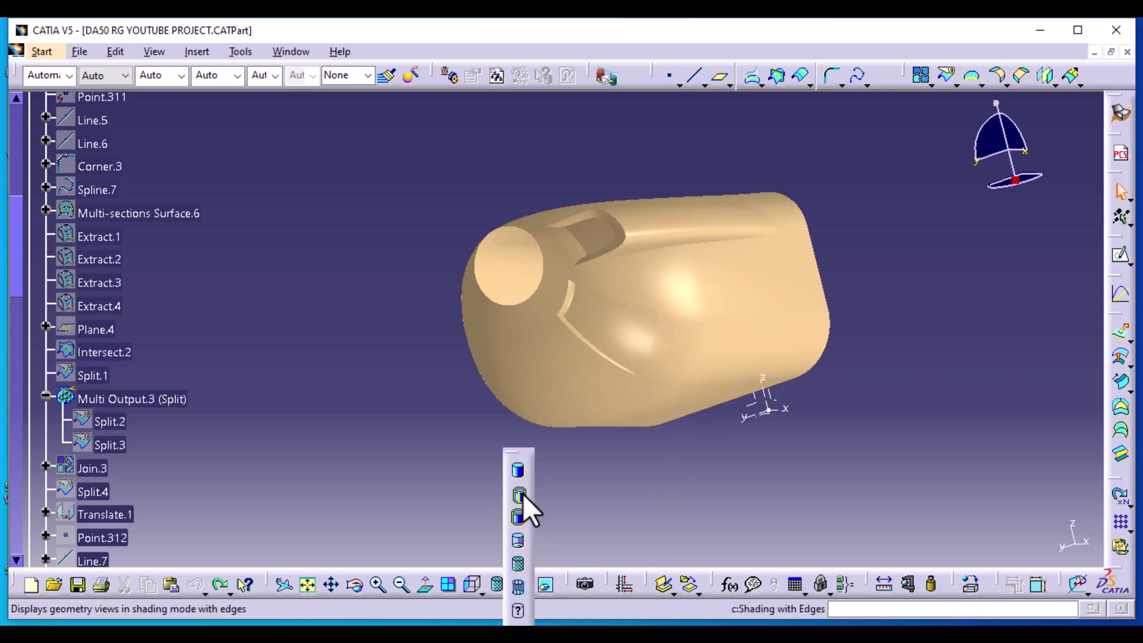
pyautogui.click(522, 494)
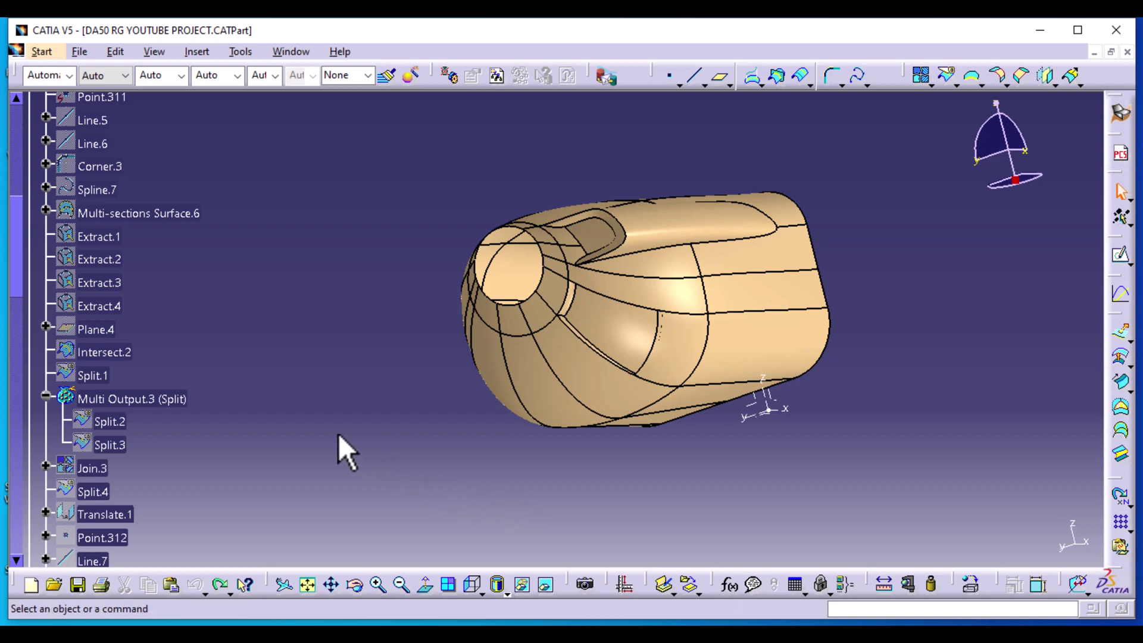
# Step: Unhide the Intersect.2 curve from the feature tree so it shows on the nose
pyautogui.scroll(10, 338, 433)
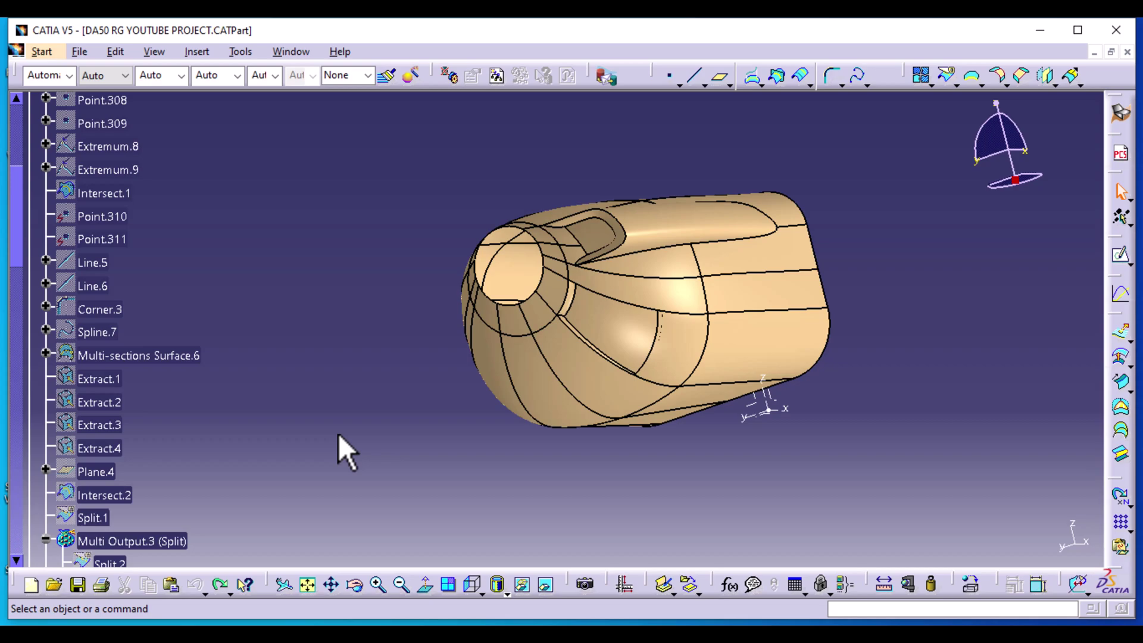
pyautogui.scroll(-6, 338, 433)
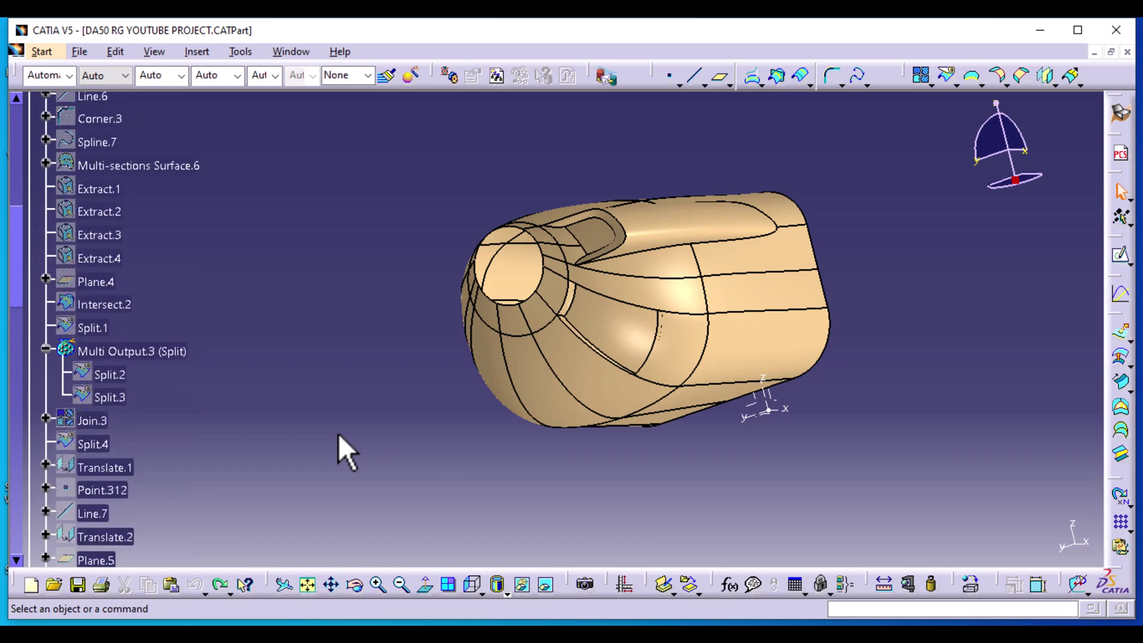
pyautogui.scroll(-5, 337, 433)
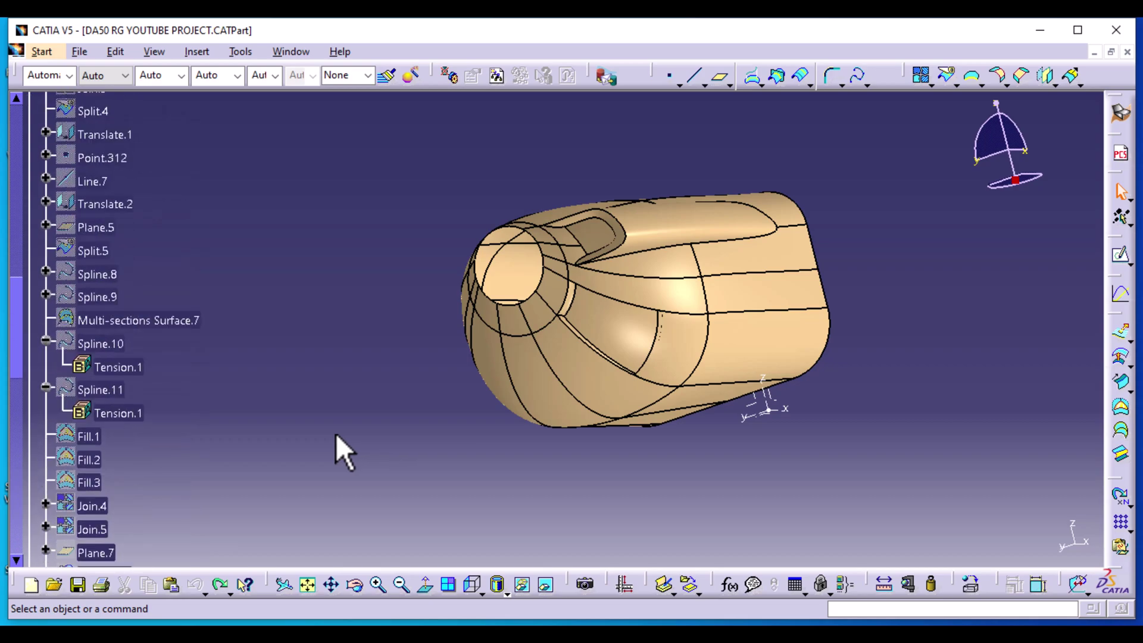
pyautogui.scroll(-4, 335, 435)
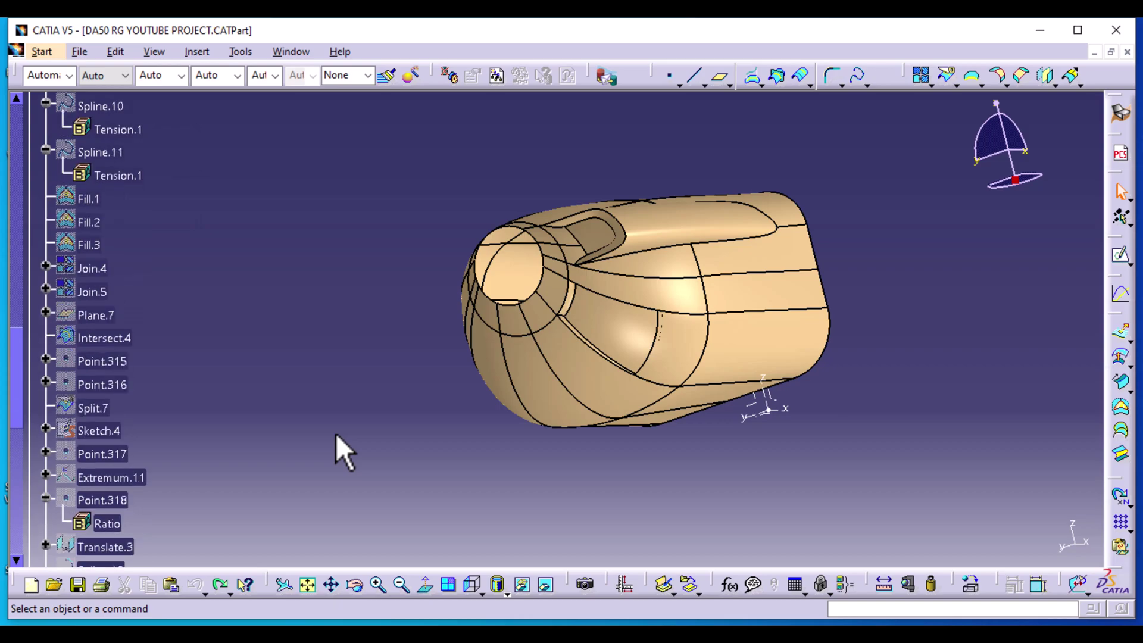
pyautogui.scroll(8, 335, 433)
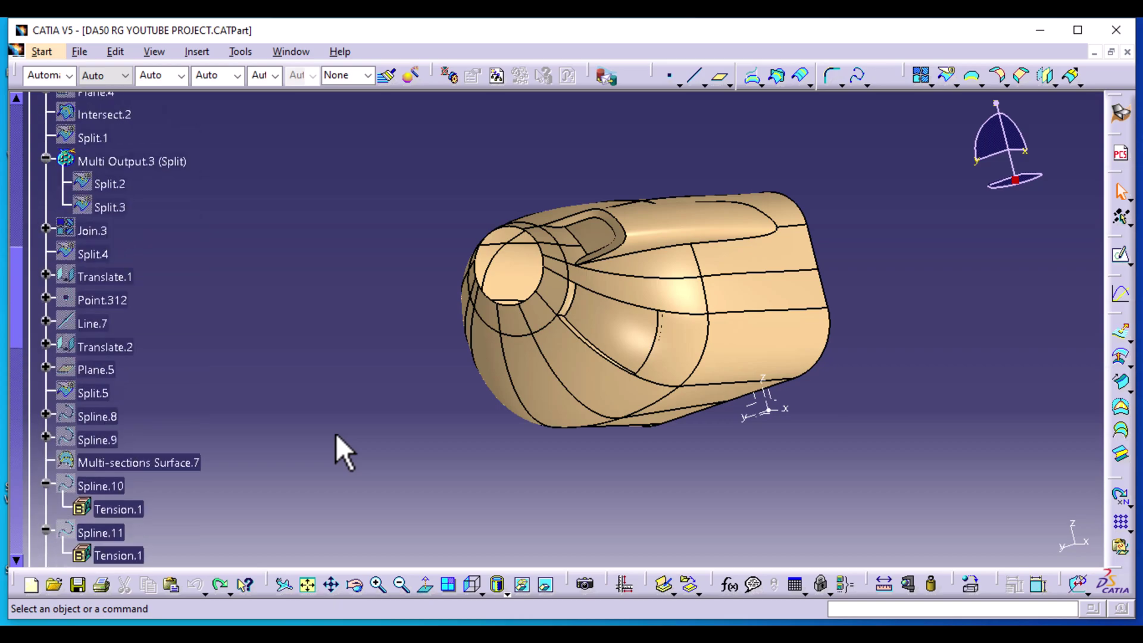
pyautogui.scroll(2, 143, 405)
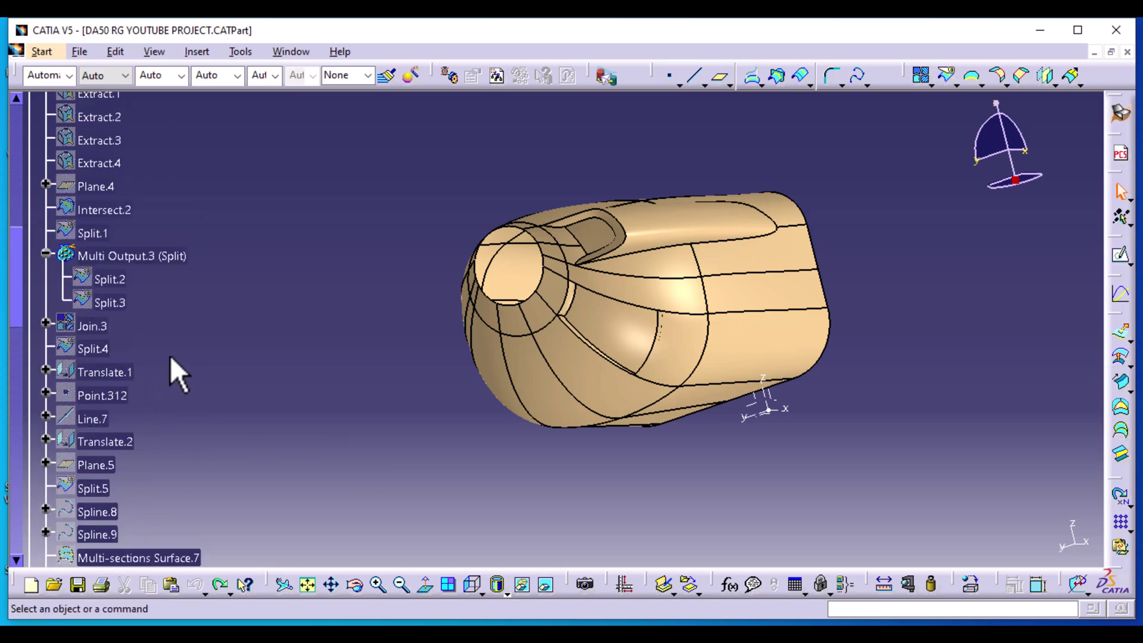
pyautogui.rightClick(119, 210)
pyautogui.click(155, 259)
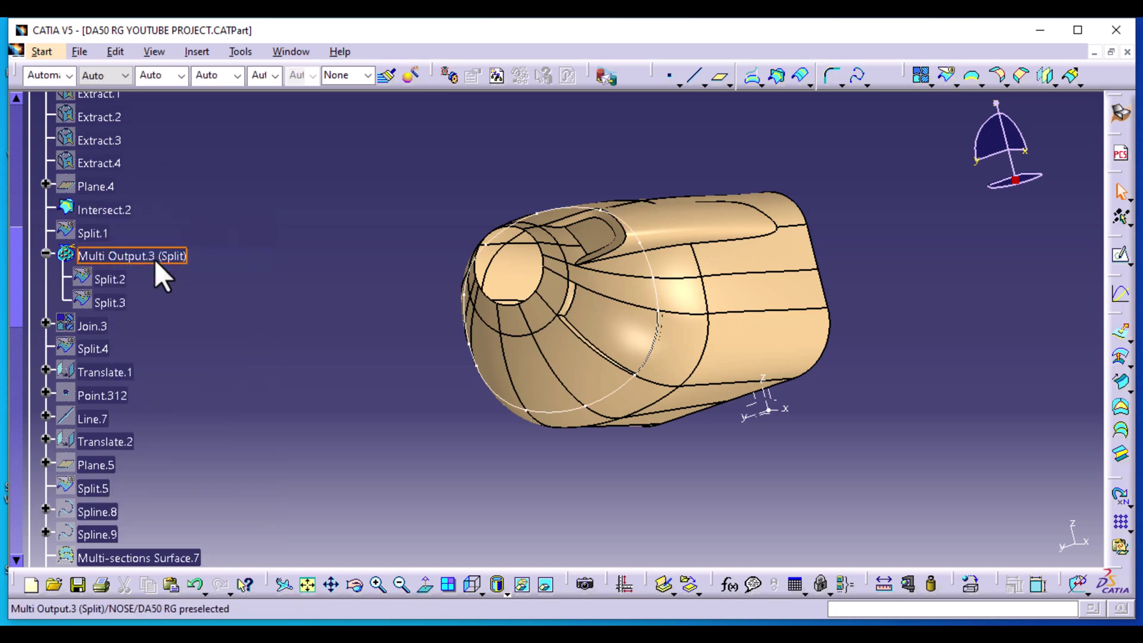
pyautogui.moveTo(648, 504); pyautogui.dragTo(628, 484, button='middle')
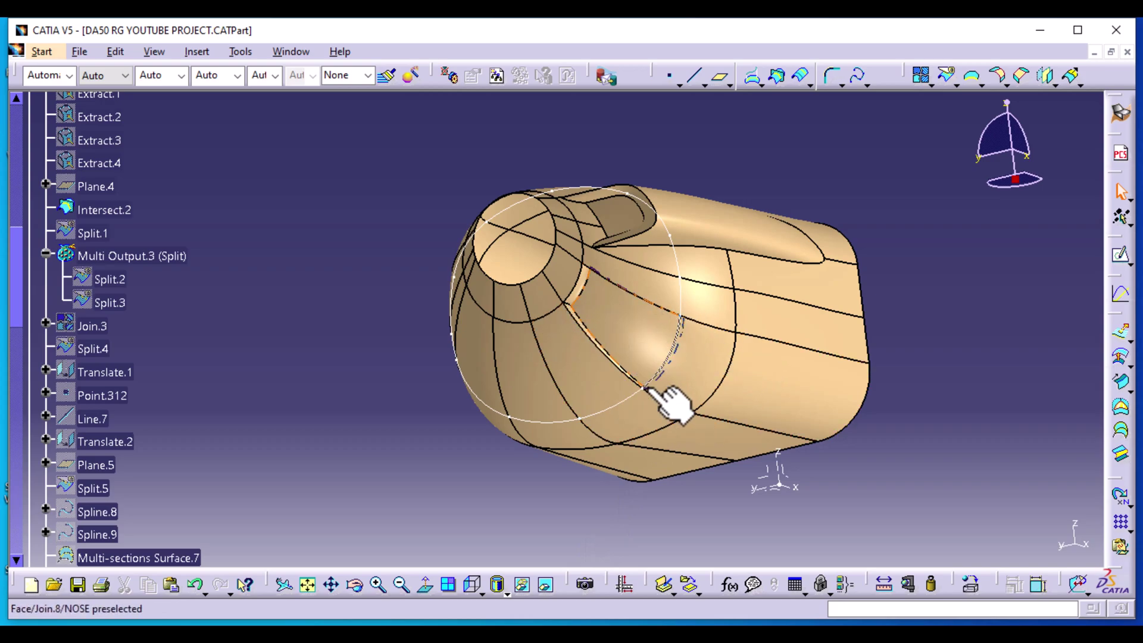
pyautogui.moveTo(701, 535); pyautogui.dragTo(628, 471, button='middle')
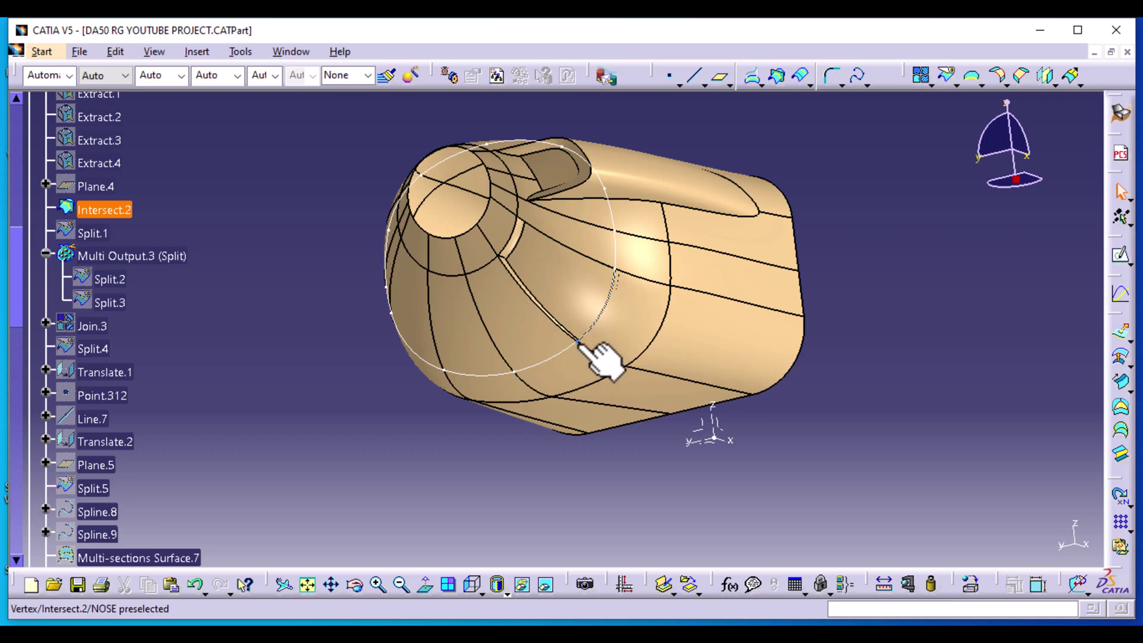
# Step: Create an on-curve point on Intersect.2 at a 0.52 length ratio
pyautogui.click(671, 76)
pyautogui.click(559, 354)
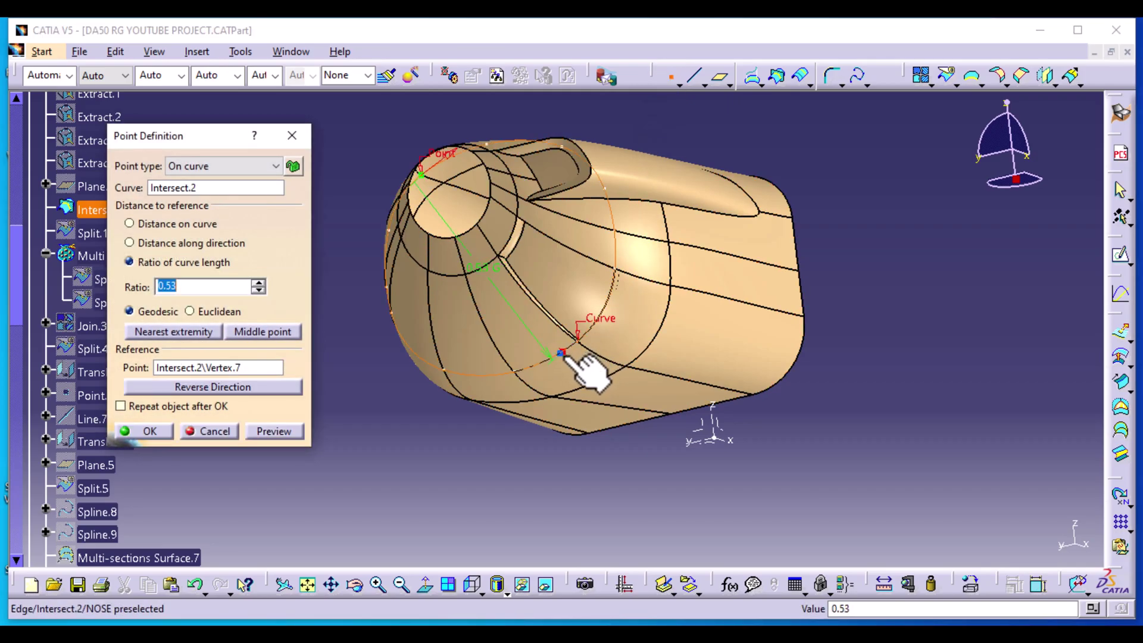
pyautogui.moveTo(564, 356); pyautogui.dragTo(585, 262, button='middle')
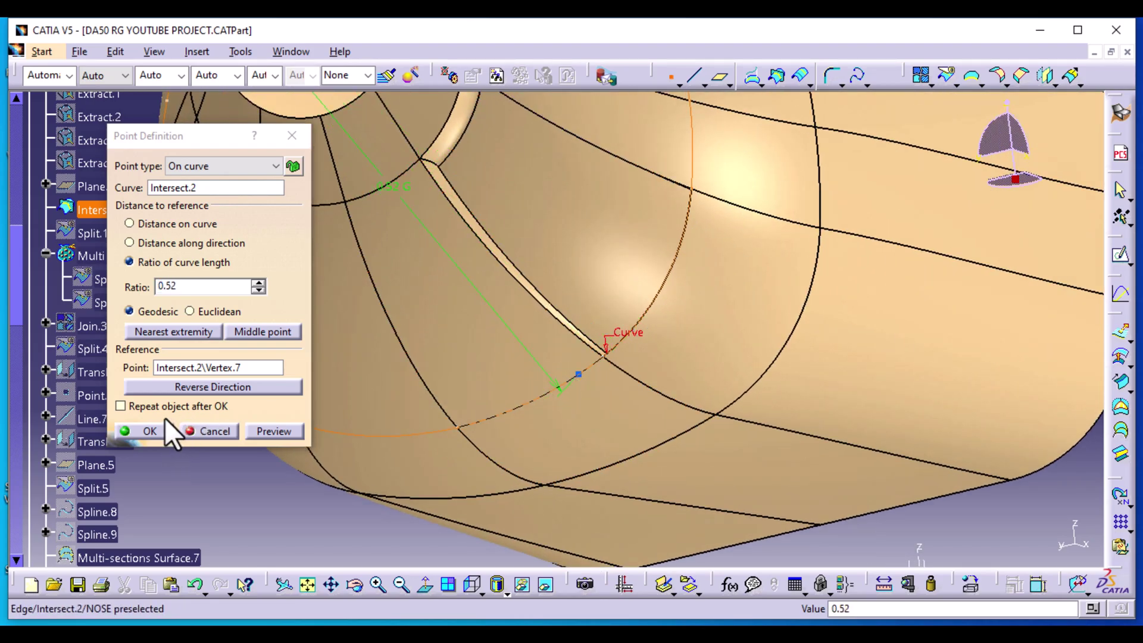
pyautogui.click(155, 434)
pyautogui.moveTo(470, 316); pyautogui.dragTo(540, 454, button='middle')
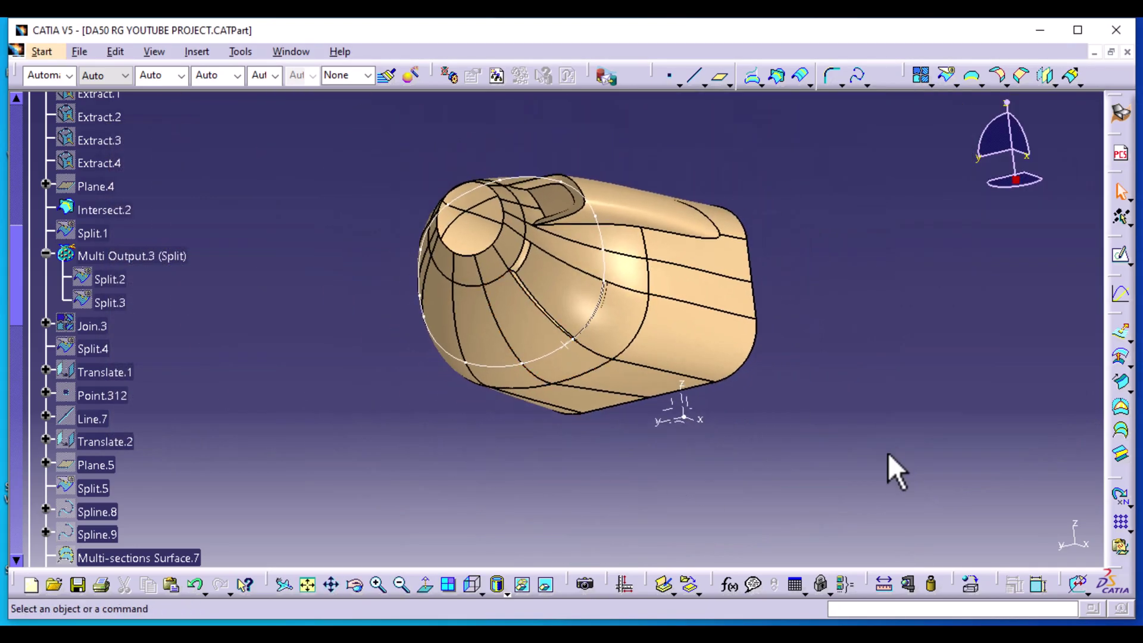
# Step: Create a 1189 mm Point-Direction line from Point.320 along X, supported on Join.8
pyautogui.click(695, 80)
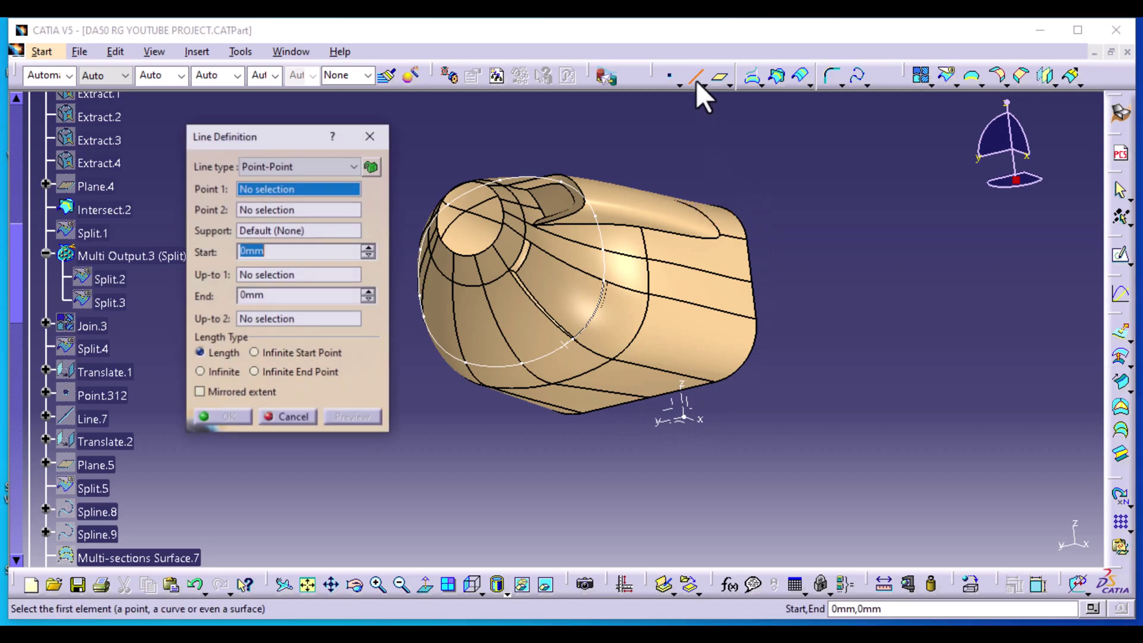
pyautogui.click(566, 345)
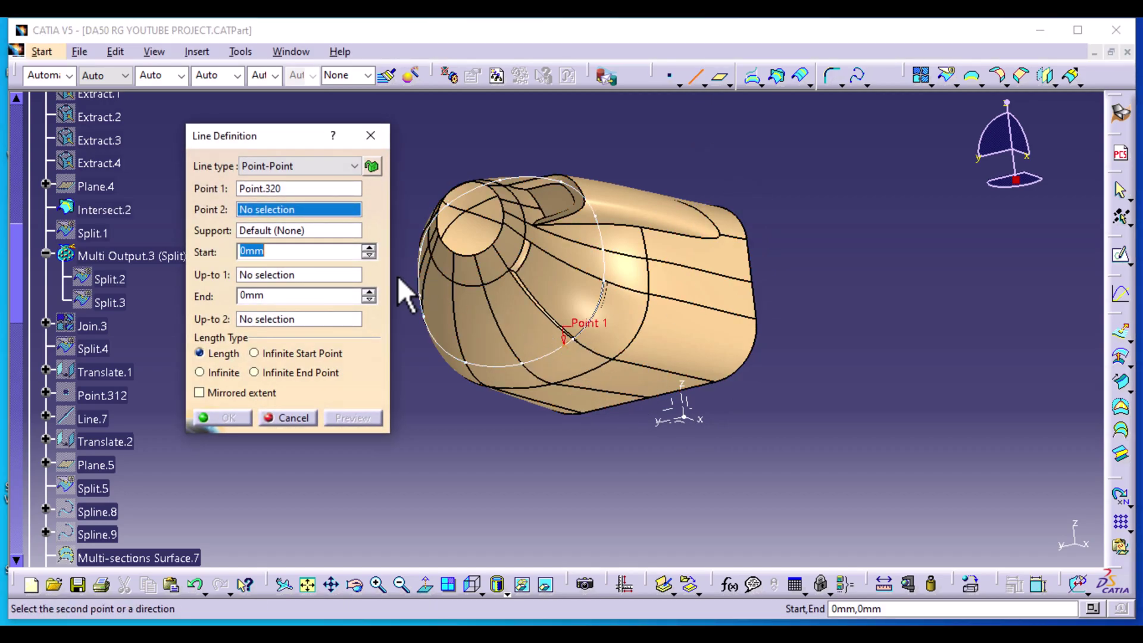
pyautogui.click(341, 166)
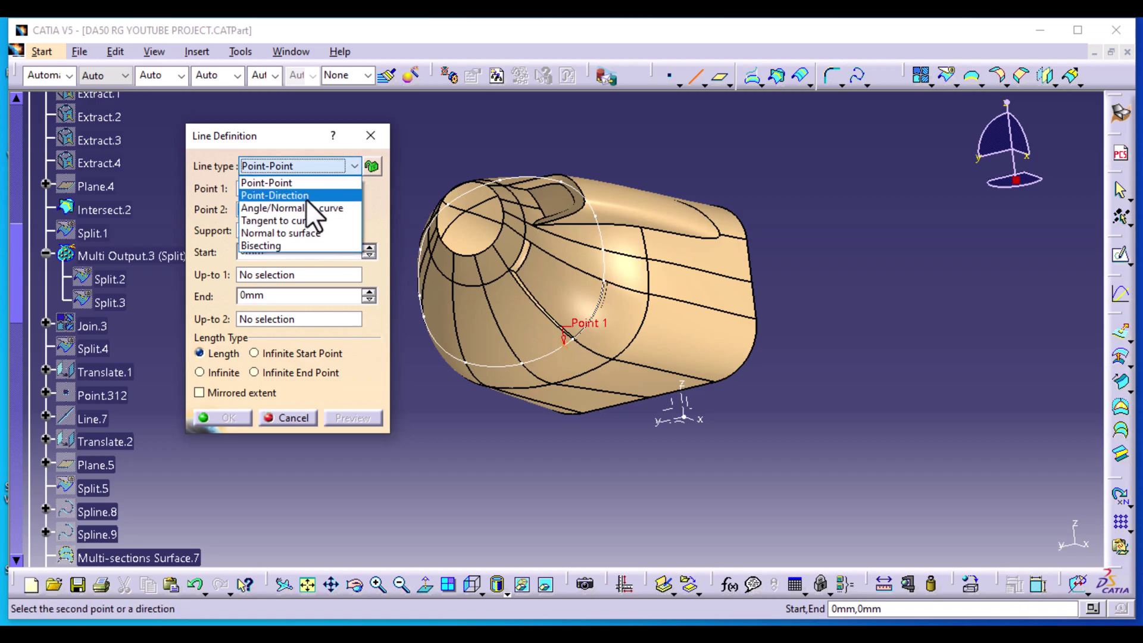
pyautogui.click(307, 197)
pyautogui.click(275, 212)
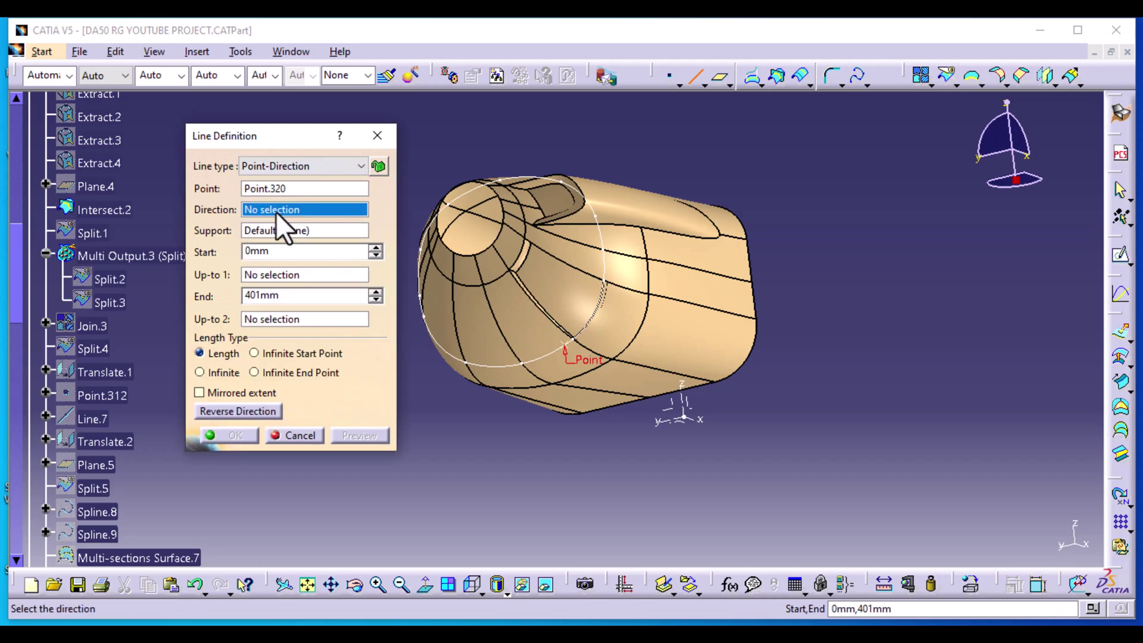
pyautogui.rightClick(276, 212)
pyautogui.click(323, 241)
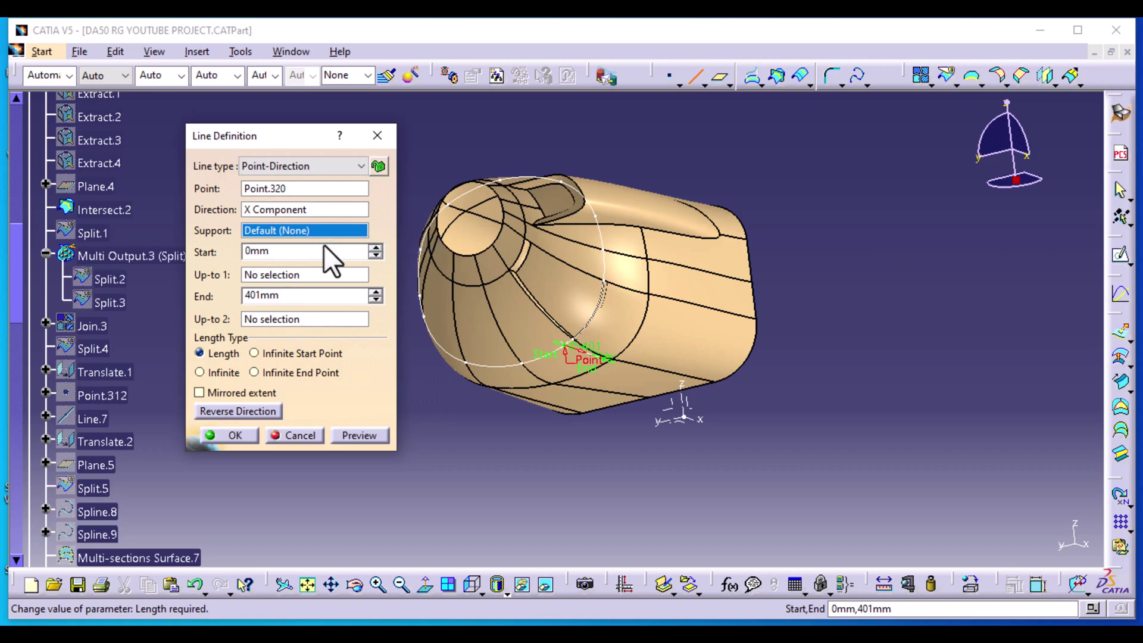
pyautogui.moveTo(591, 484); pyautogui.dragTo(613, 369, button='middle')
pyautogui.moveTo(615, 363); pyautogui.dragTo(699, 489)
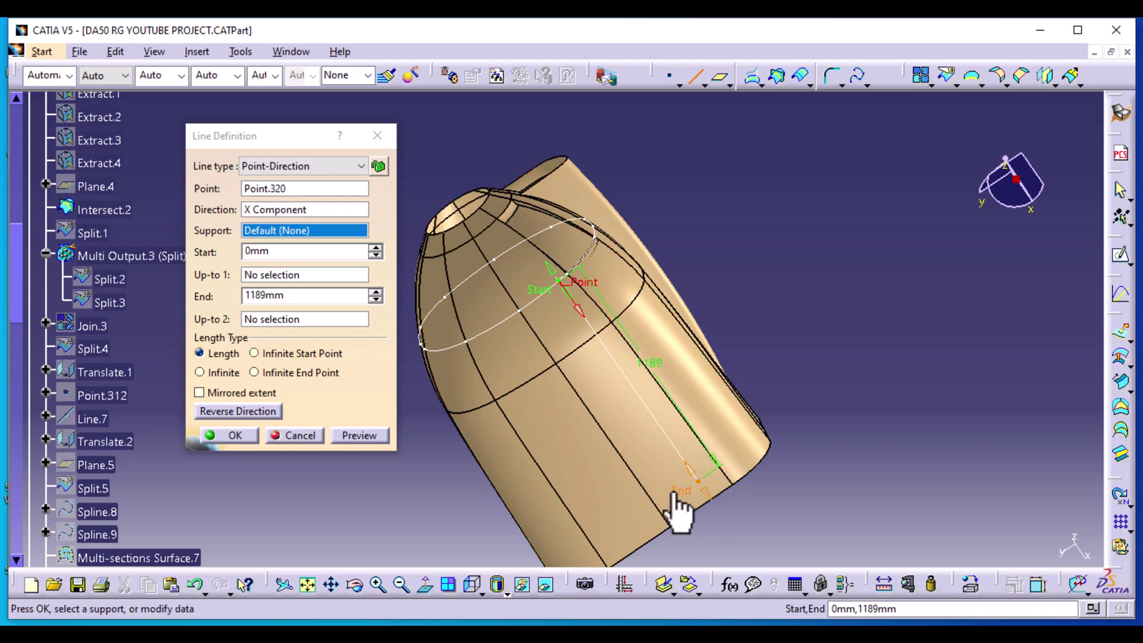
pyautogui.click(615, 417)
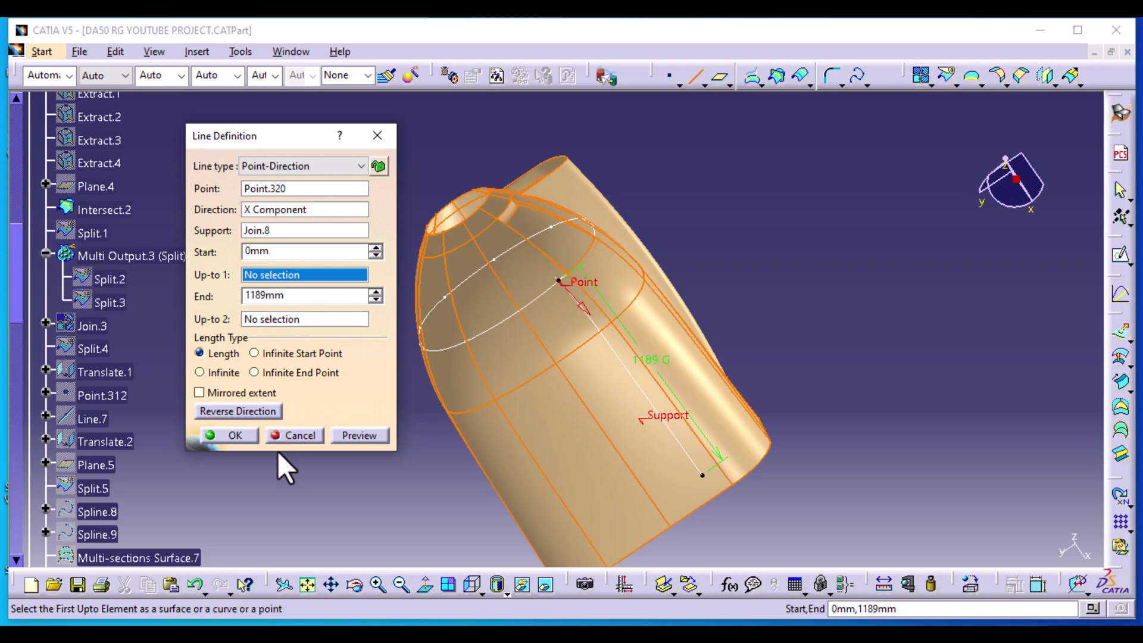
pyautogui.click(250, 434)
pyautogui.moveTo(780, 212); pyautogui.dragTo(591, 436, button='middle')
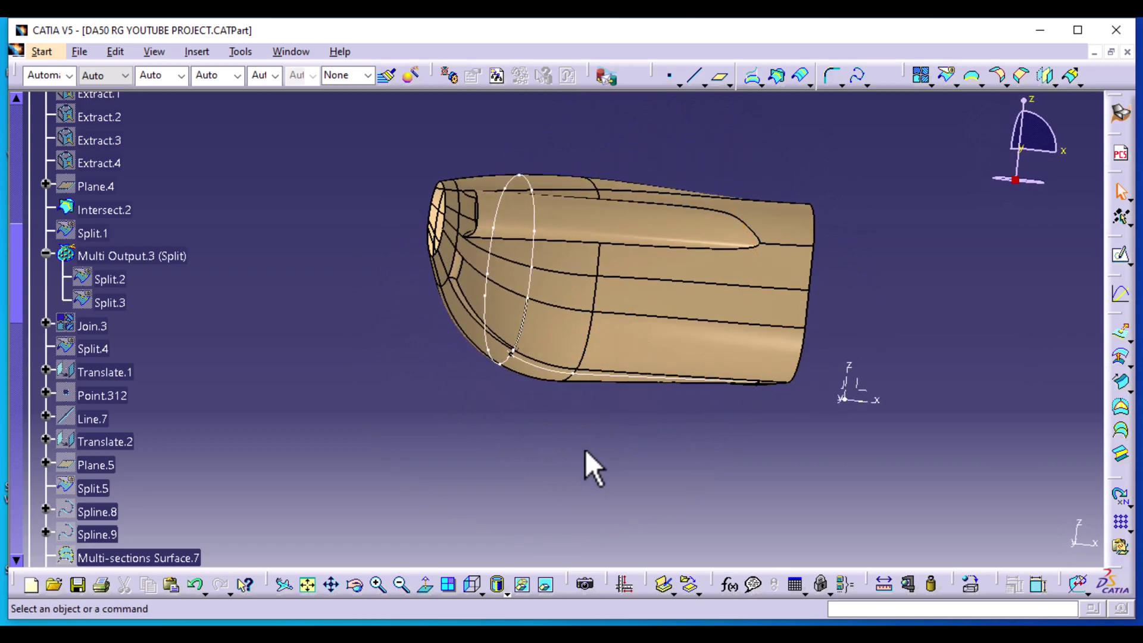
# Step: Drop a 150 mm line downward along Z from the end vertex of Line.11
pyautogui.click(472, 590)
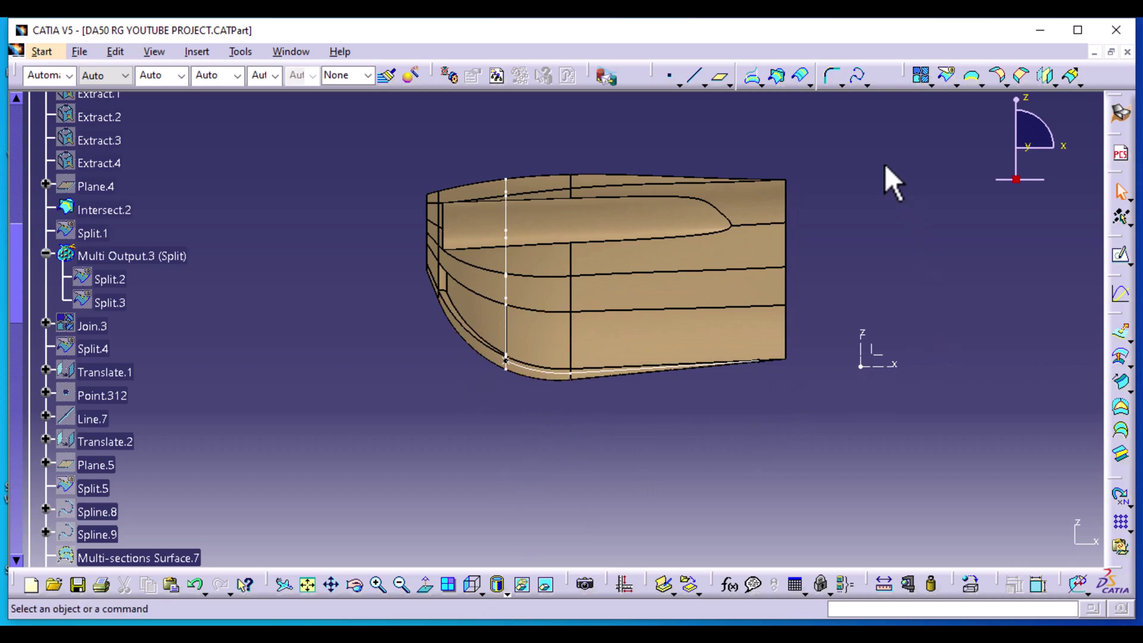
pyautogui.click(693, 78)
pyautogui.moveTo(713, 472); pyautogui.dragTo(595, 405, button='middle')
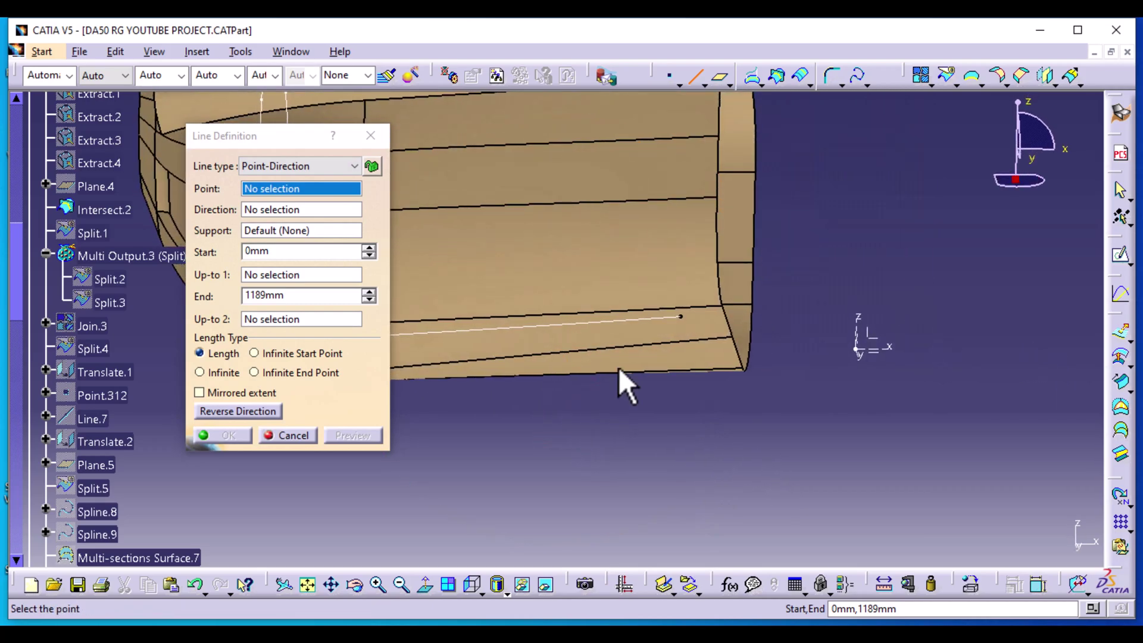
pyautogui.click(679, 316)
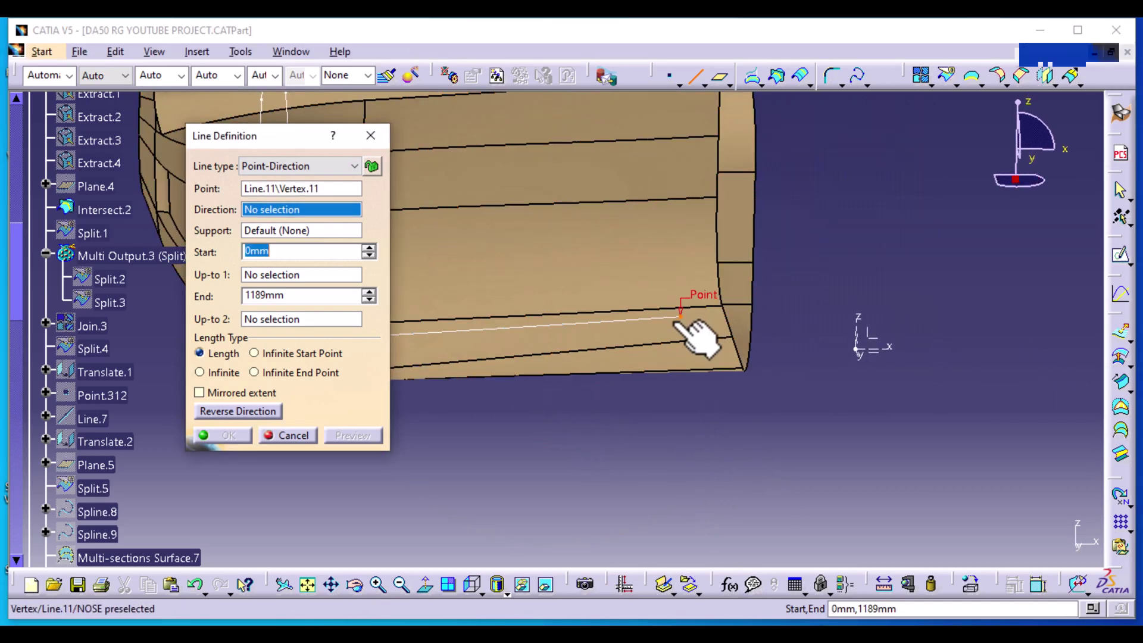
pyautogui.rightClick(275, 210)
pyautogui.click(330, 279)
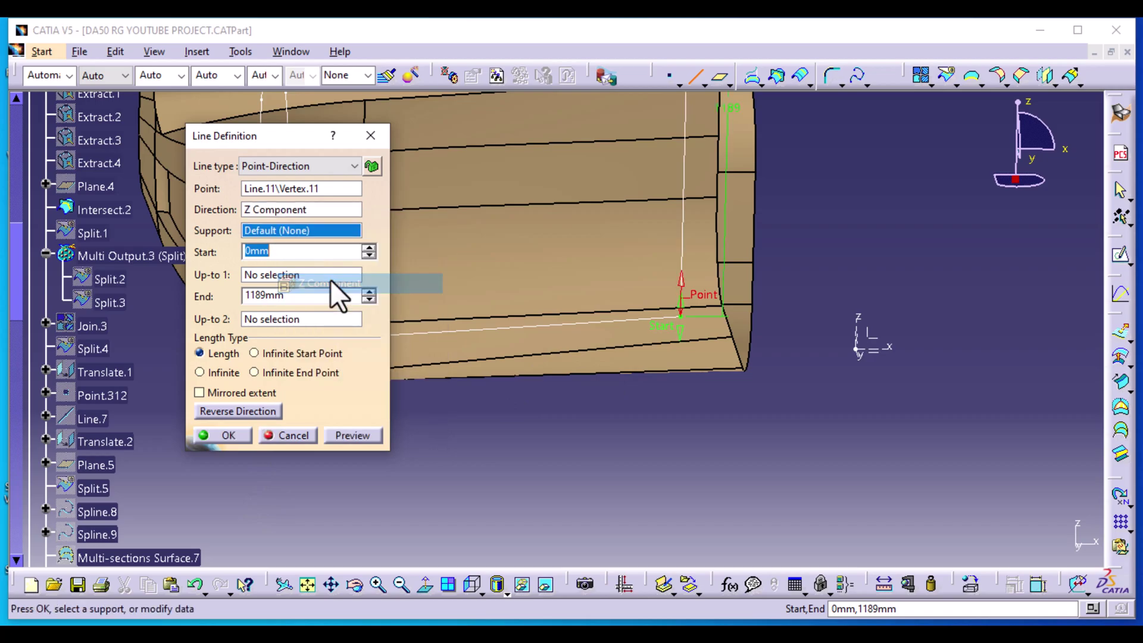
pyautogui.click(232, 410)
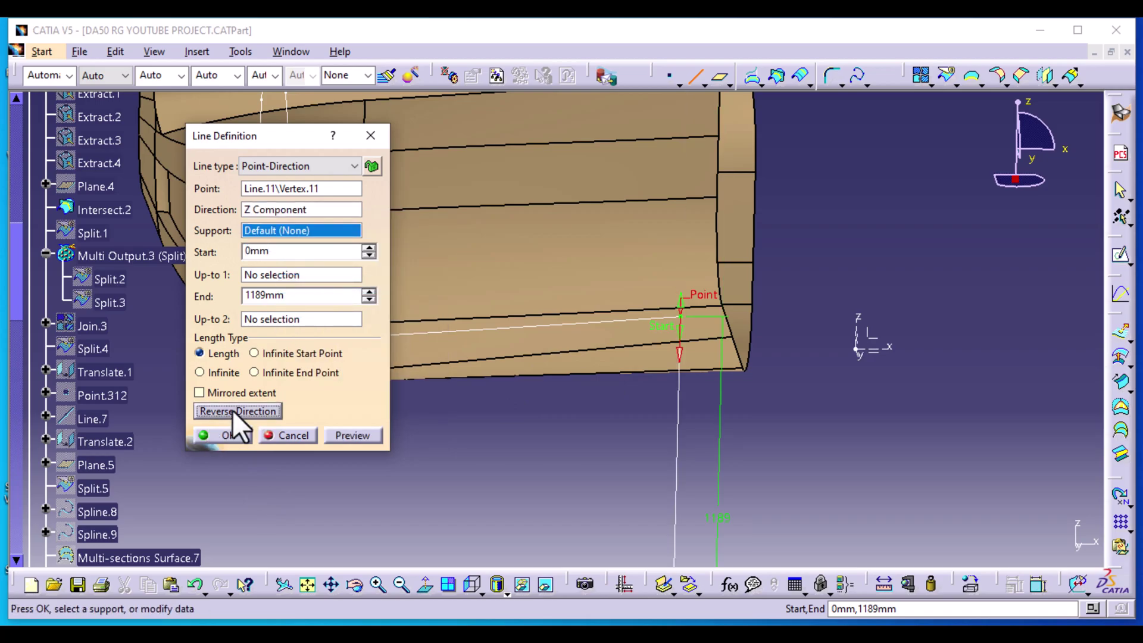
pyautogui.click(273, 296)
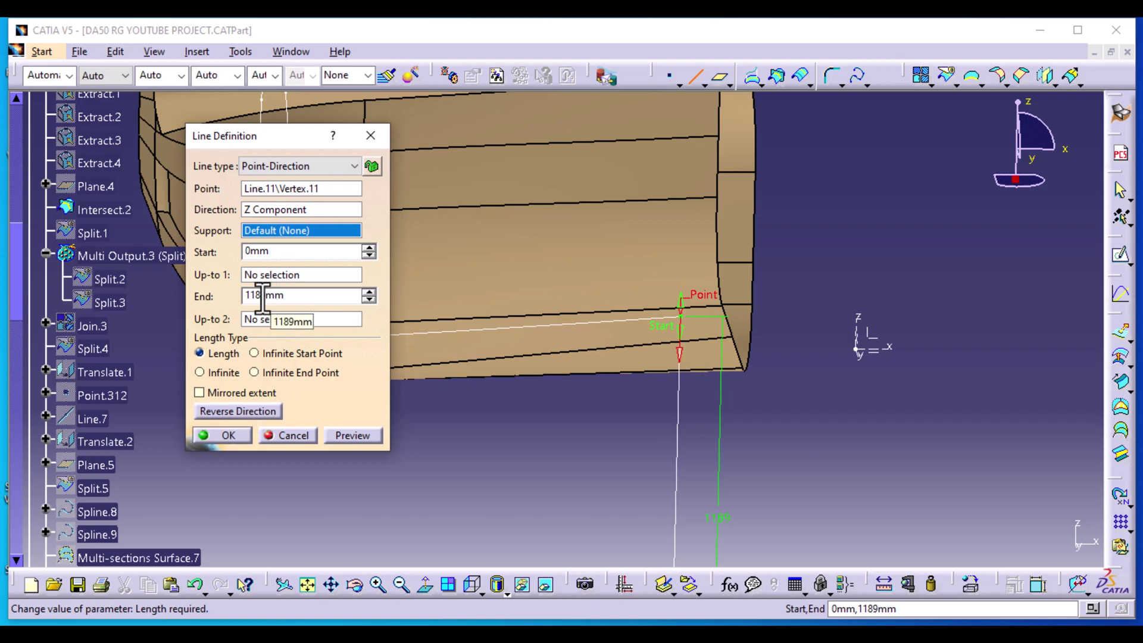
pyautogui.write('150')
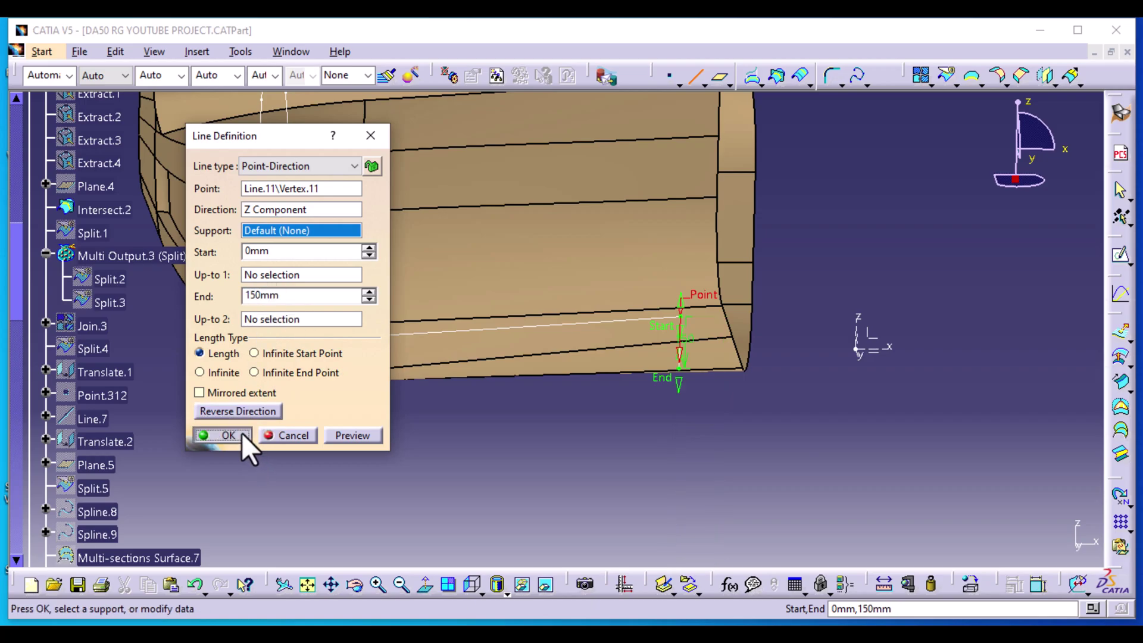
pyautogui.click(242, 434)
pyautogui.click(470, 584)
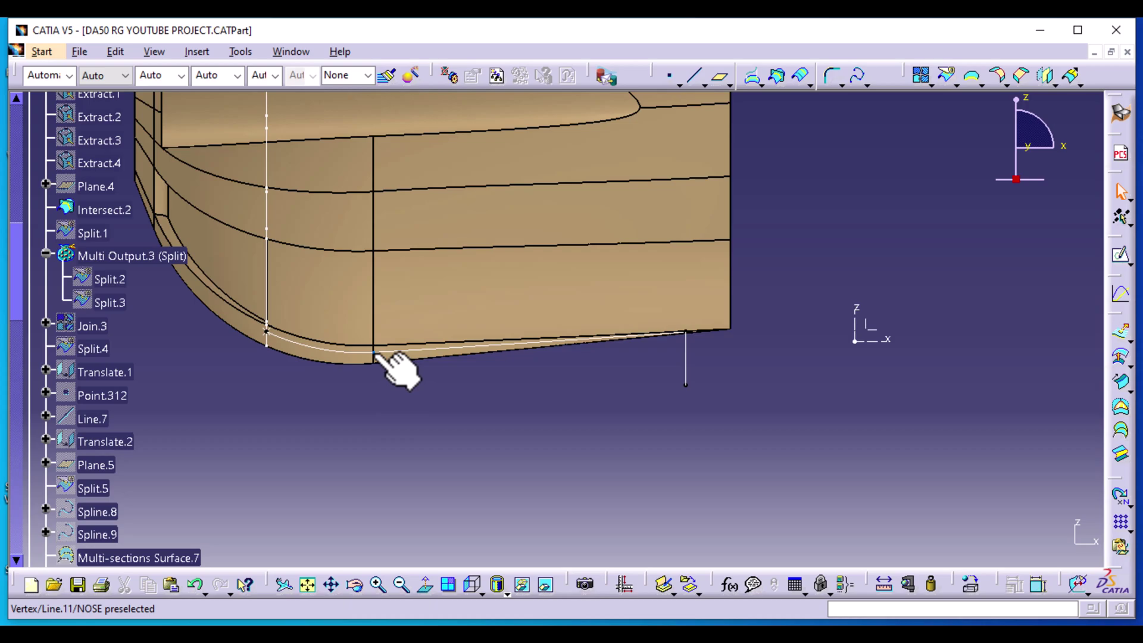
# Step: Add a second 150 mm downward Z line from another vertex on Line.11
pyautogui.click(694, 76)
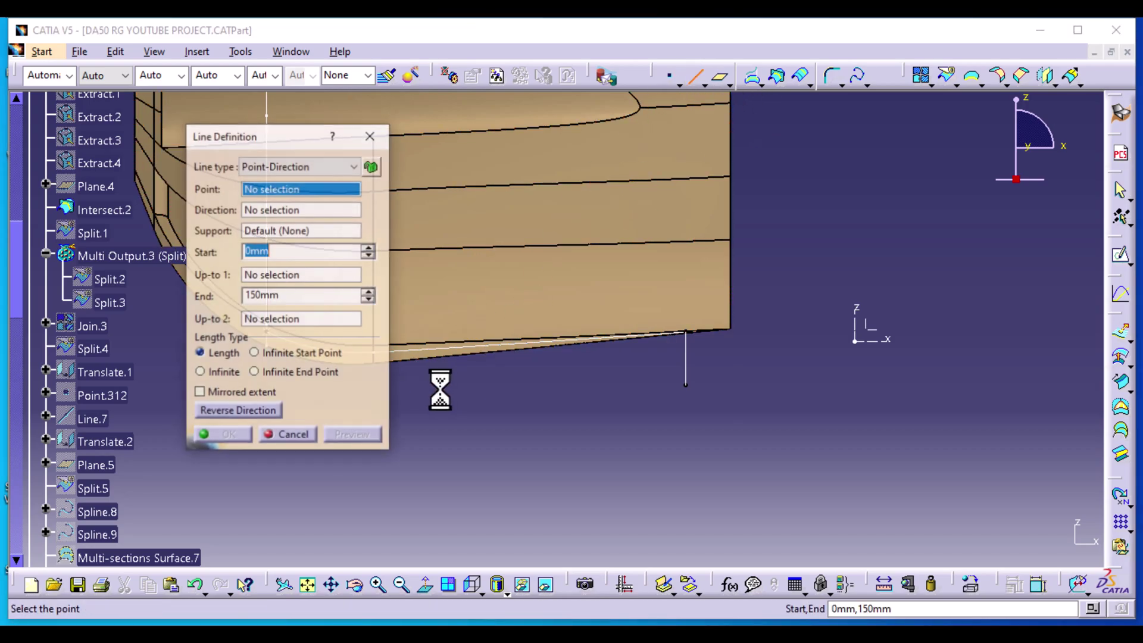
pyautogui.moveTo(288, 142); pyautogui.dragTo(587, 170)
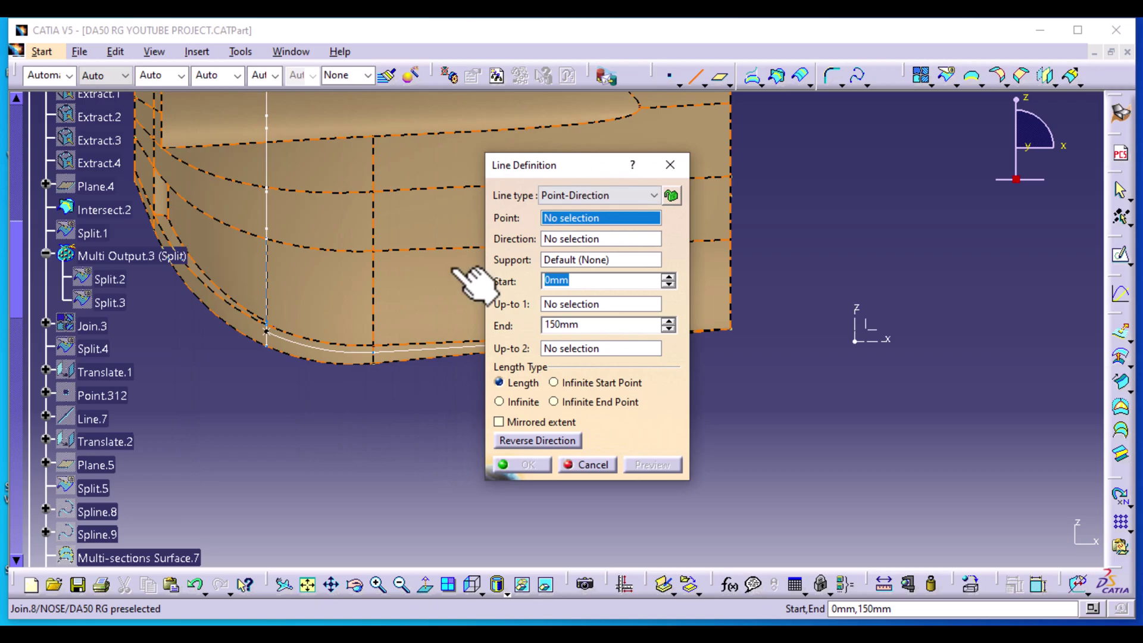
pyautogui.click(373, 351)
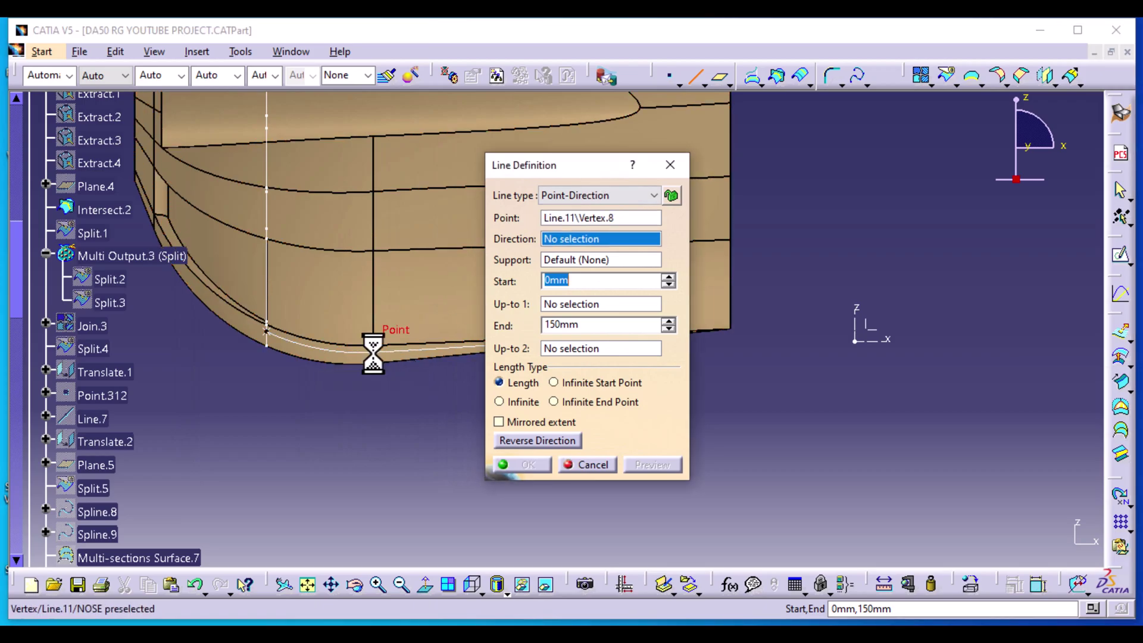
pyautogui.rightClick(591, 241)
pyautogui.click(635, 316)
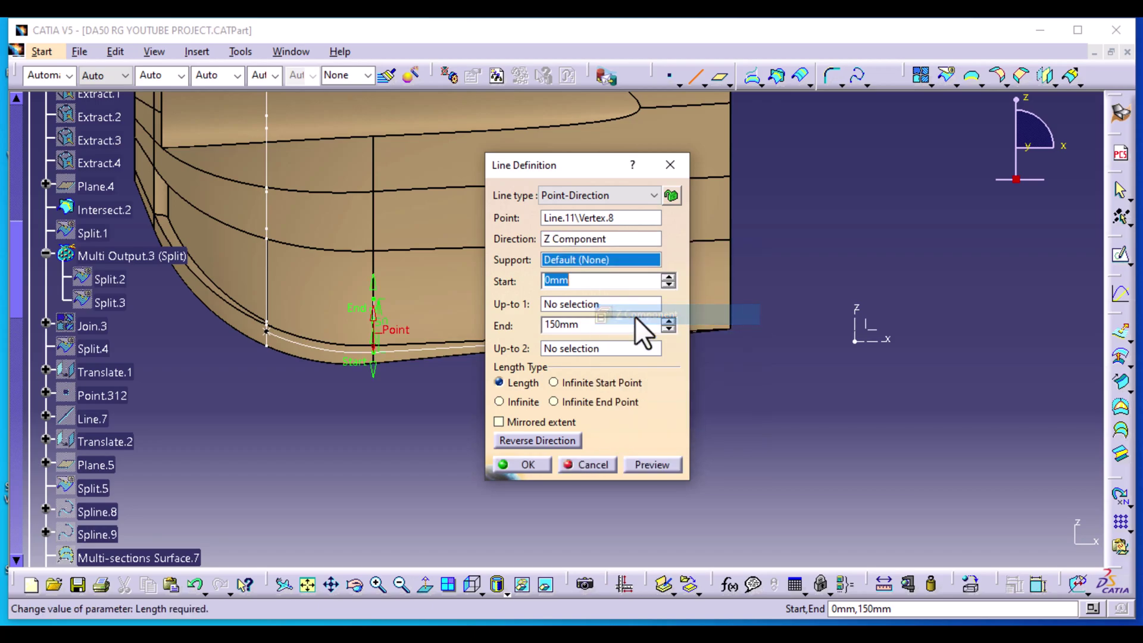
pyautogui.click(548, 439)
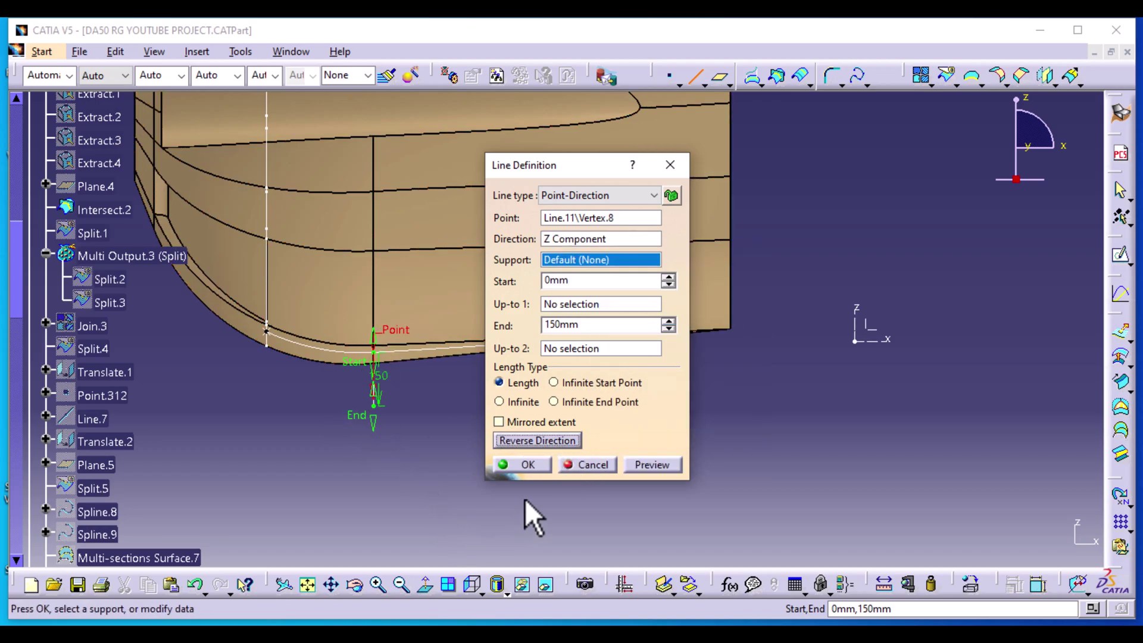
pyautogui.click(527, 468)
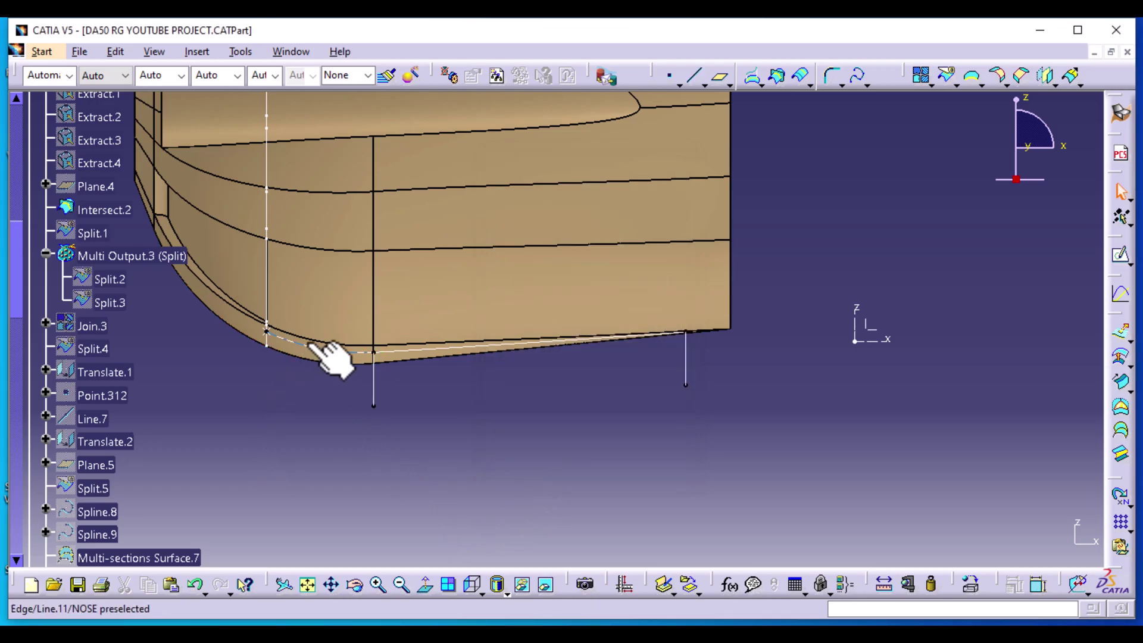
# Step: Place a point on Line.11 at a 0.88 length ratio, viewed from the left
pyautogui.moveTo(324, 435); pyautogui.dragTo(440, 474, button='middle')
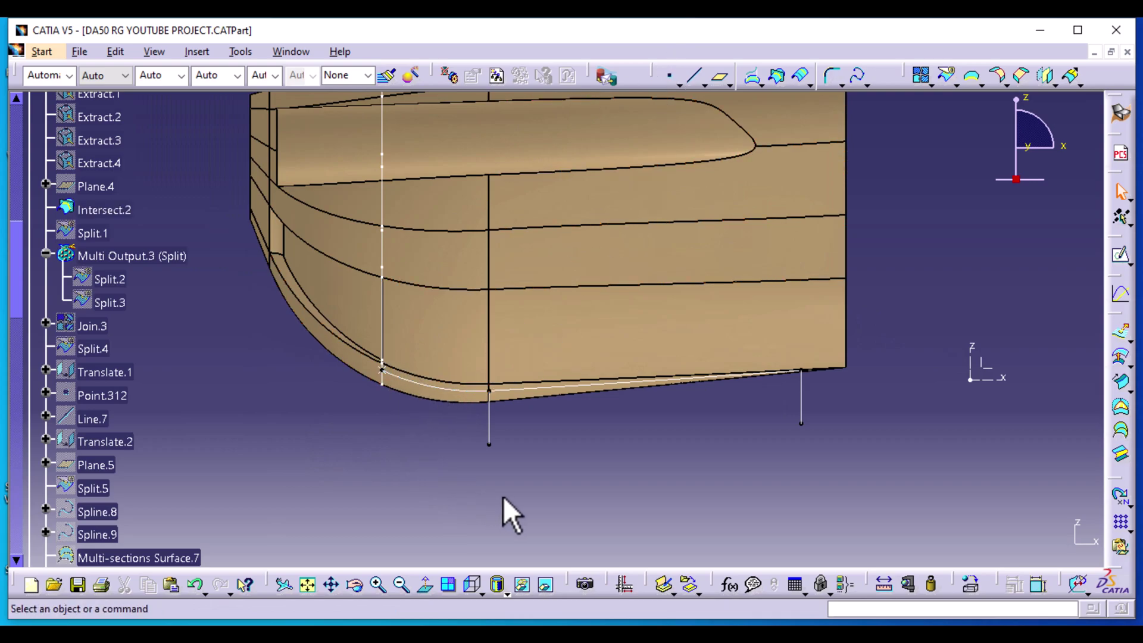
pyautogui.click(671, 76)
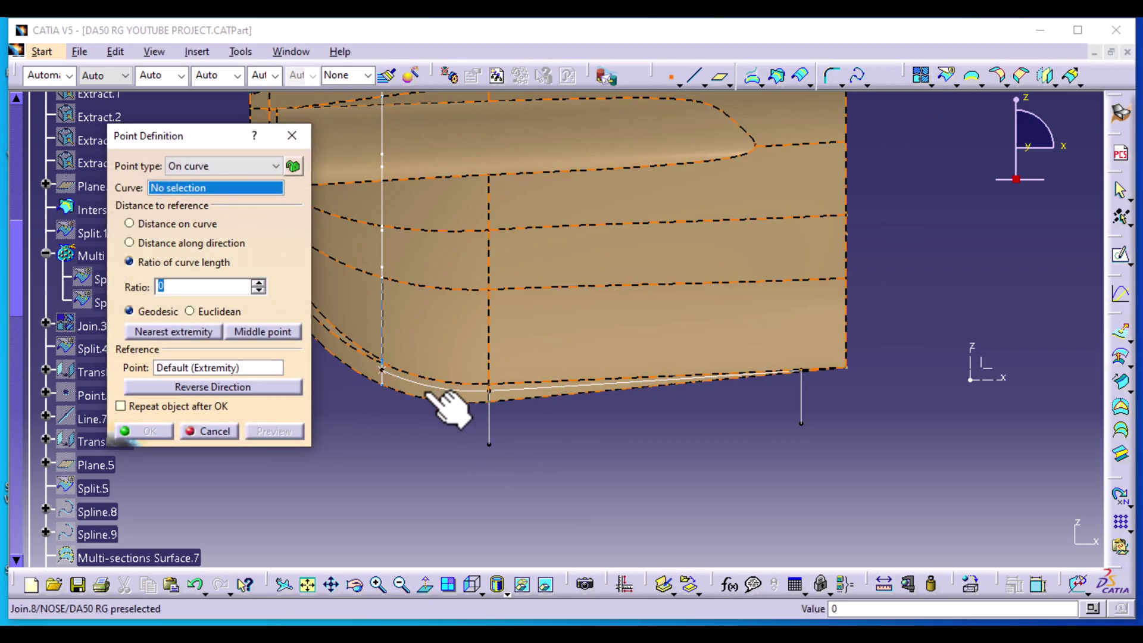
pyautogui.click(436, 388)
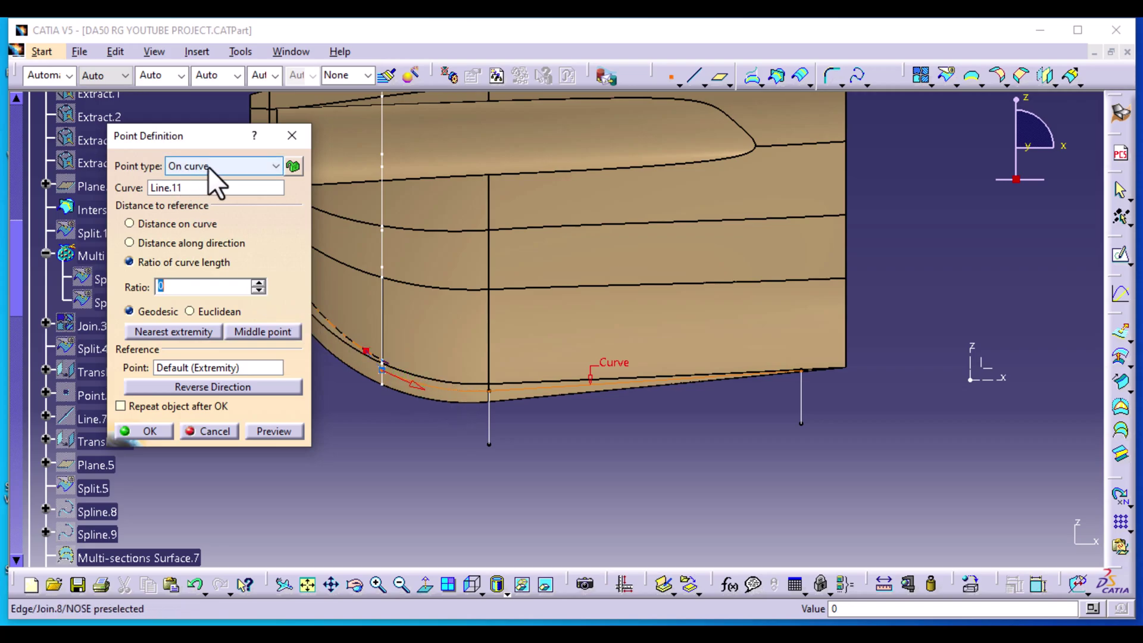
pyautogui.click(292, 165)
pyautogui.click(291, 167)
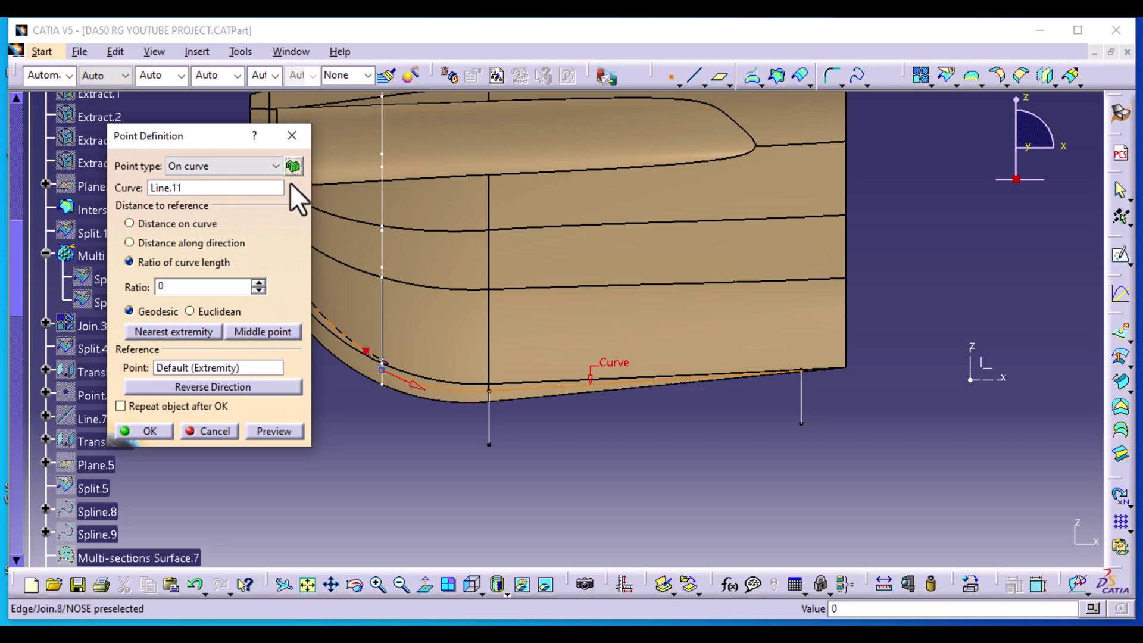
pyautogui.click(452, 400)
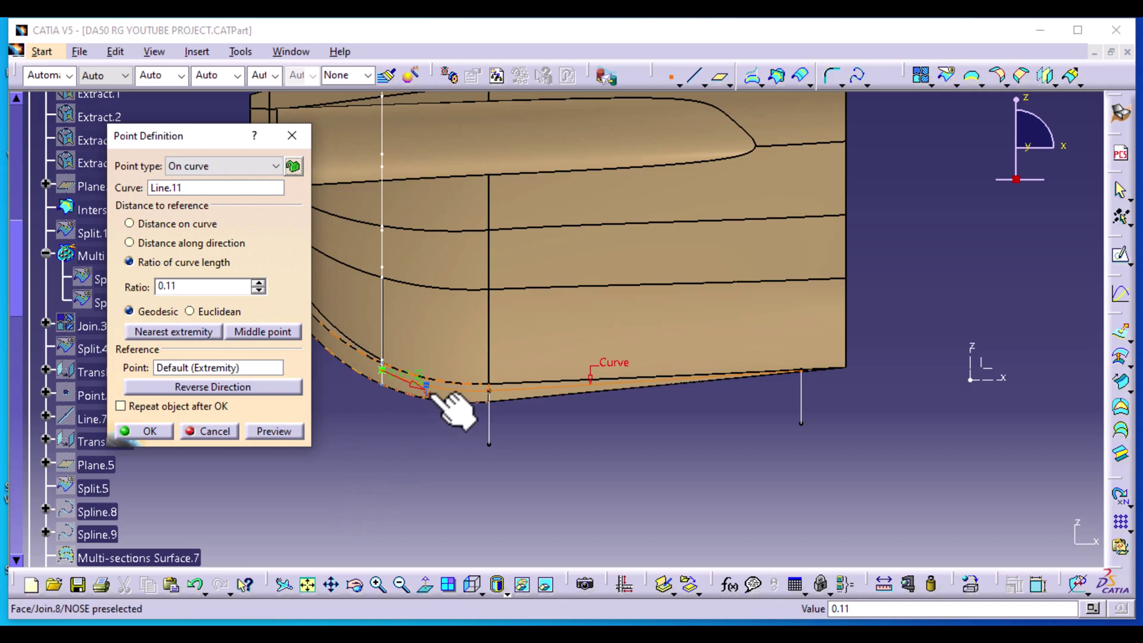
pyautogui.moveTo(418, 411); pyautogui.dragTo(424, 388)
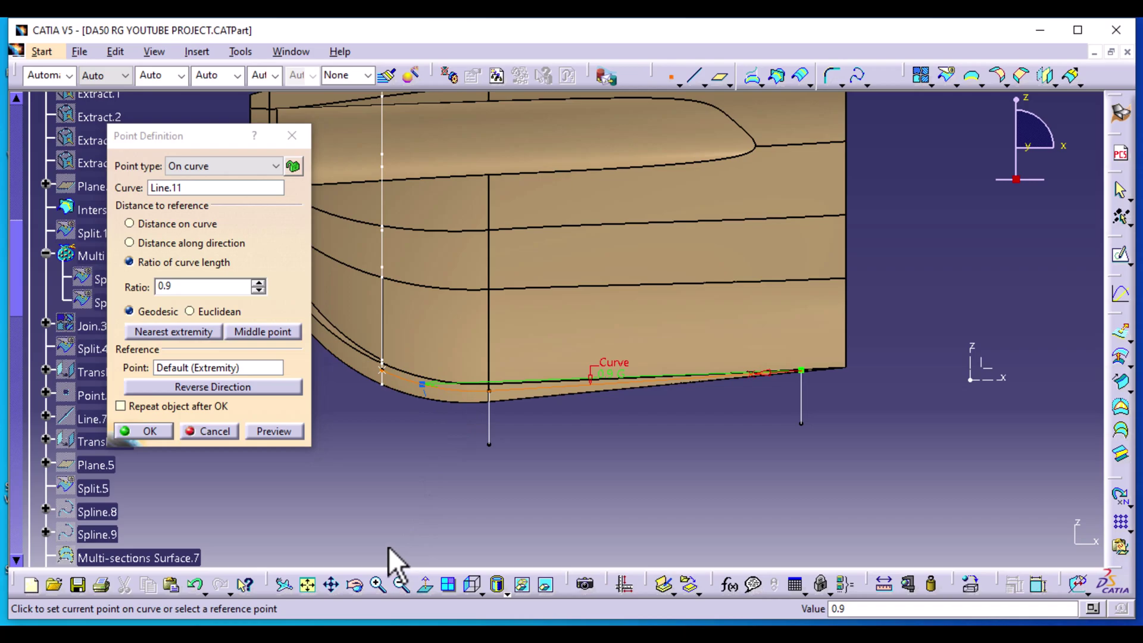
pyautogui.moveTo(418, 488); pyautogui.dragTo(470, 449, button='middle')
pyautogui.moveTo(467, 352); pyautogui.dragTo(477, 353)
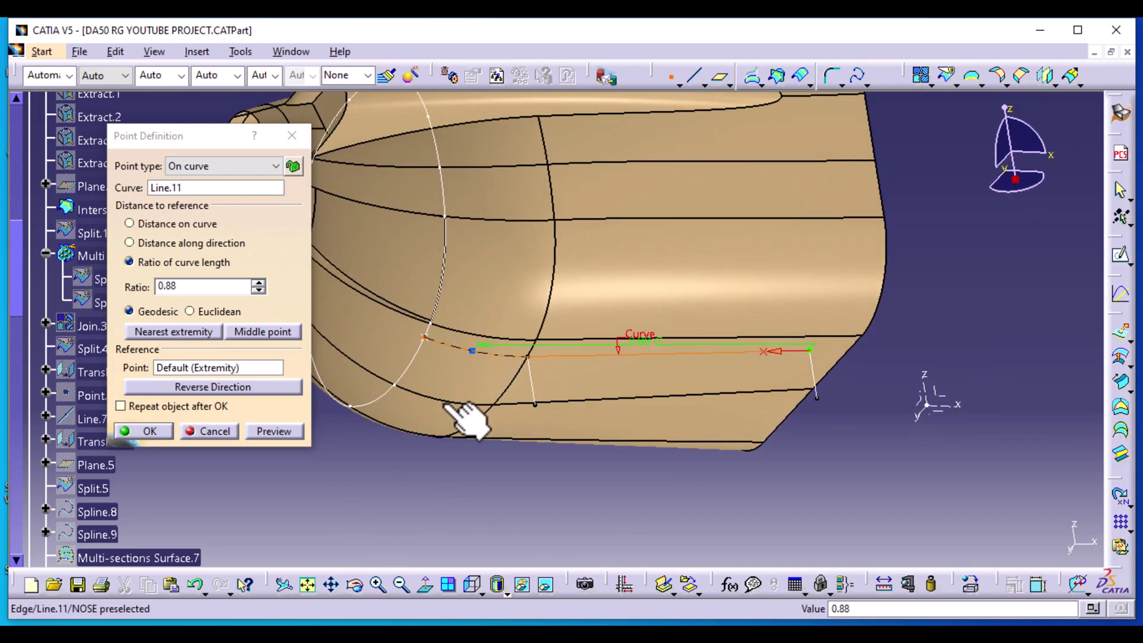
pyautogui.click(166, 431)
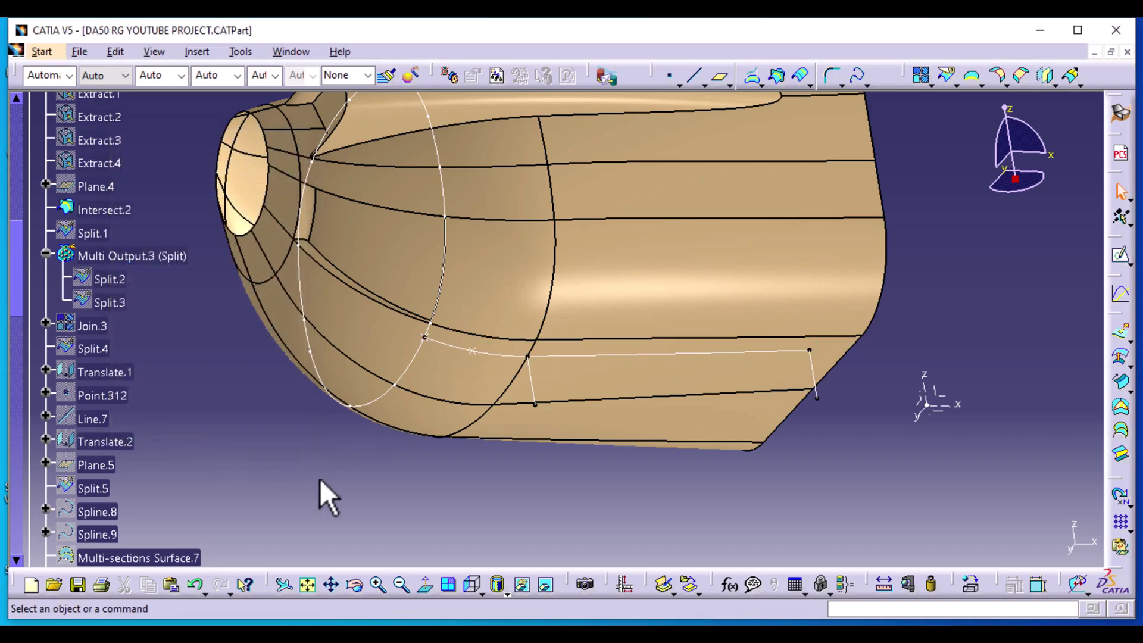
pyautogui.click(467, 583)
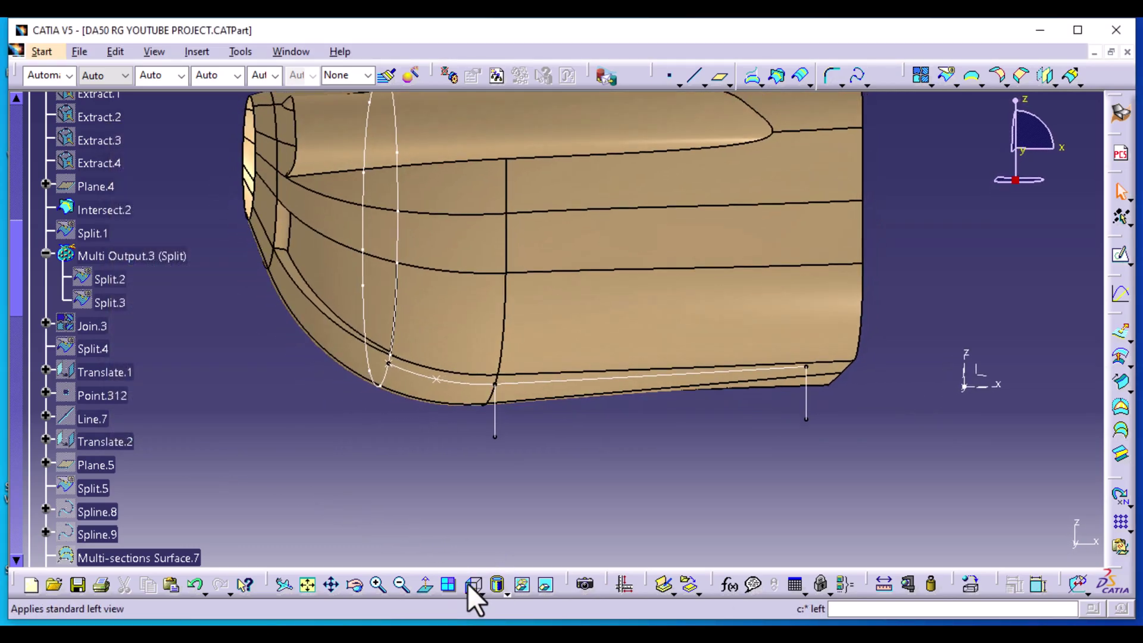
pyautogui.click(695, 75)
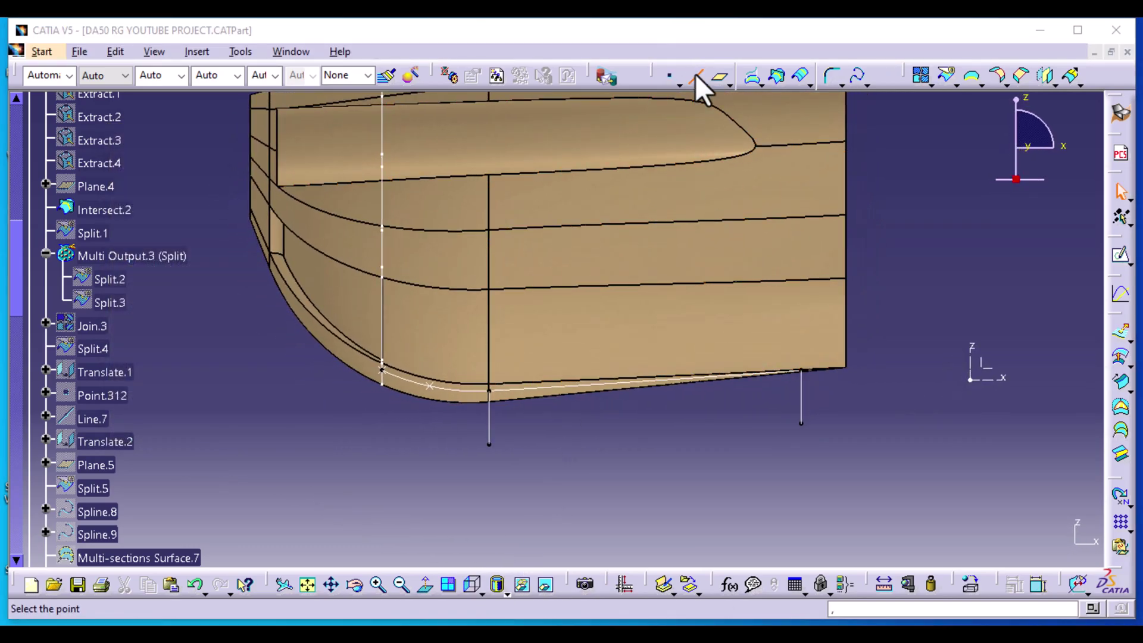
# Step: Create a 110 mm downward Z line from Point.321
pyautogui.click(429, 384)
pyautogui.rightClick(595, 231)
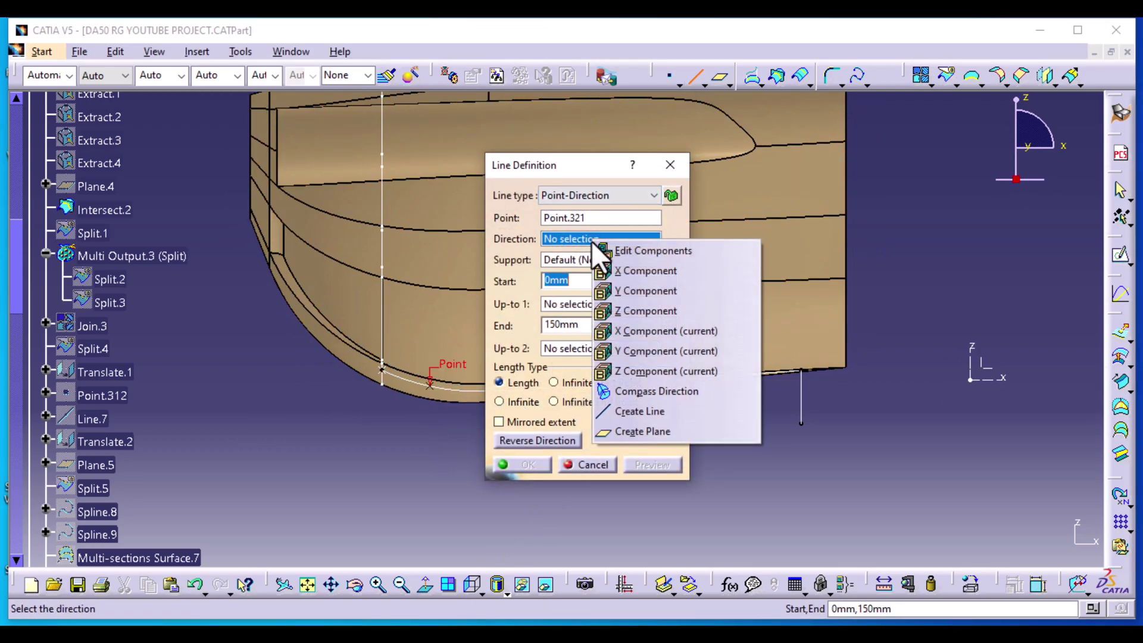
pyautogui.click(641, 305)
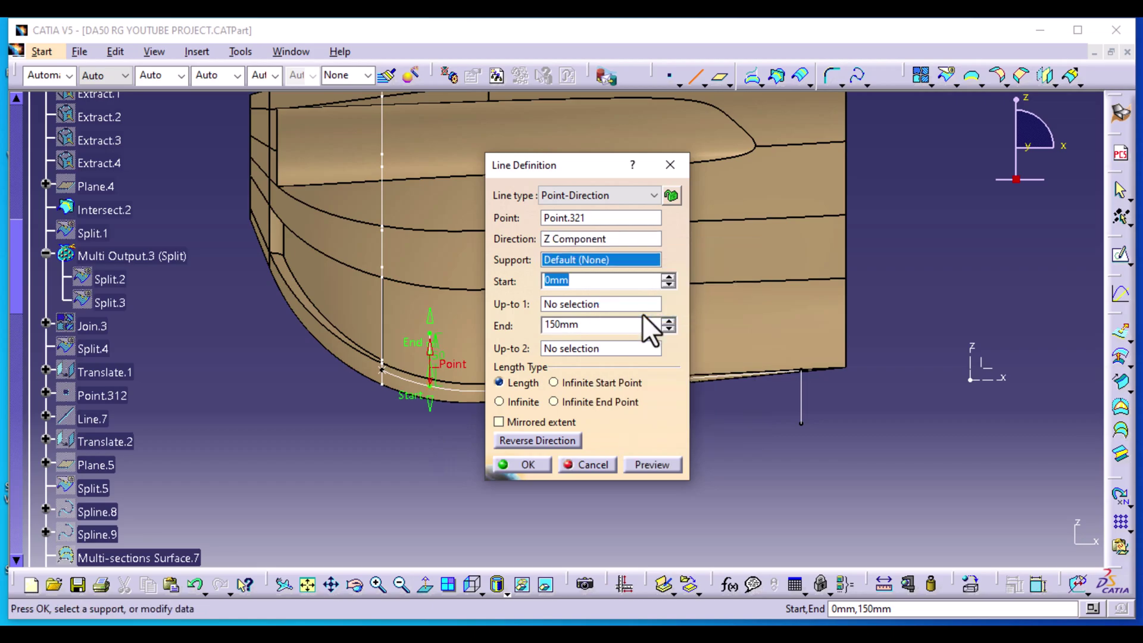
pyautogui.click(541, 441)
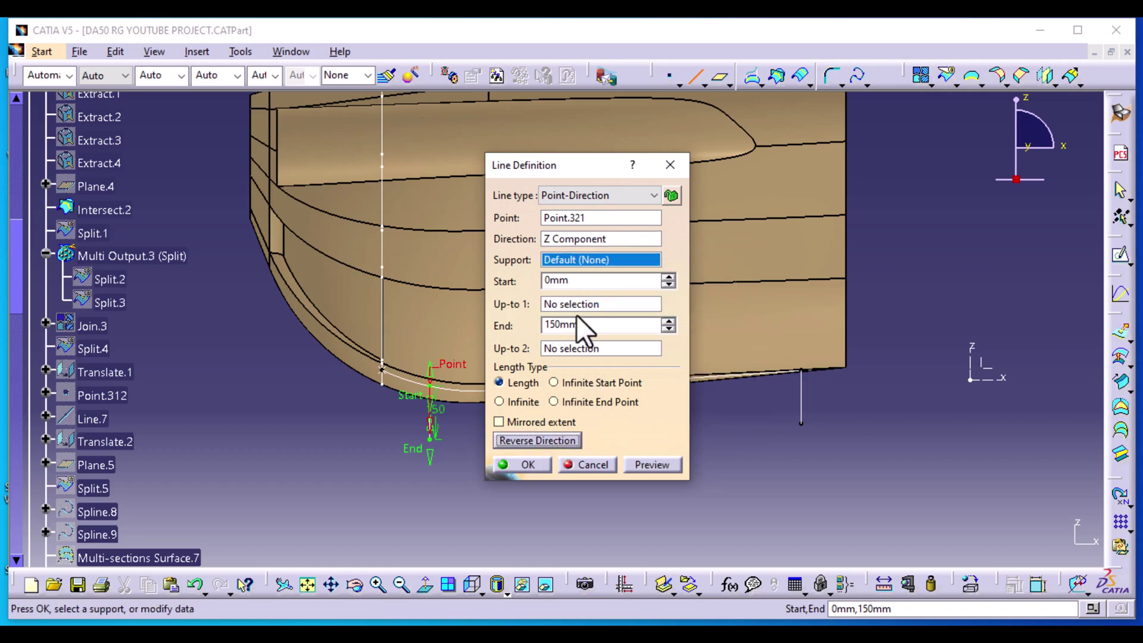
pyautogui.doubleClick(556, 324)
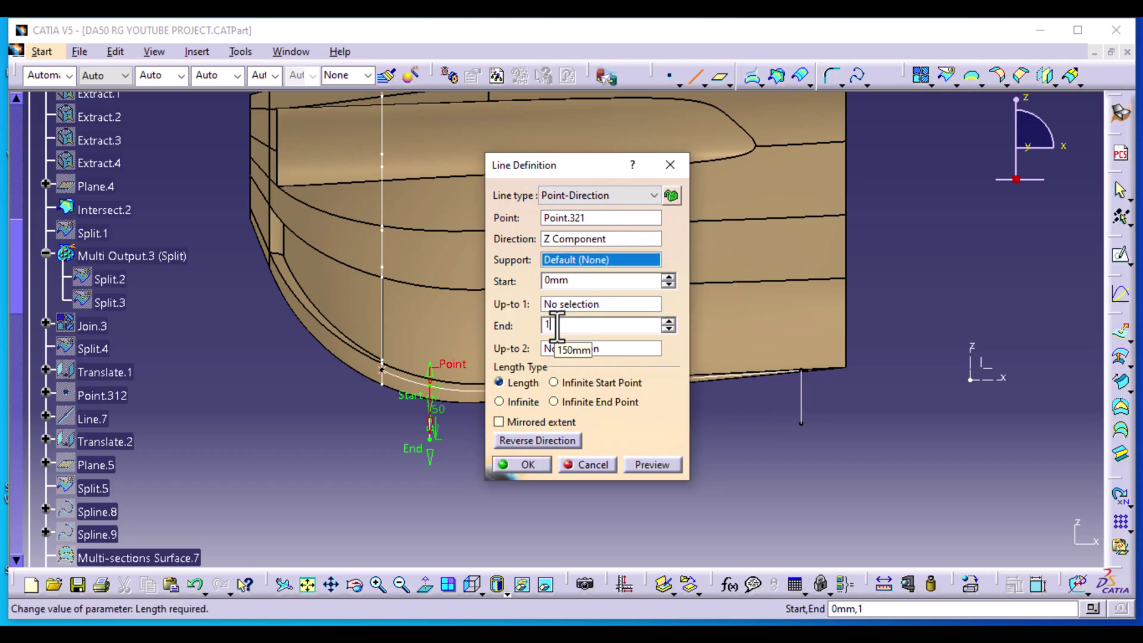
pyautogui.press('Return')
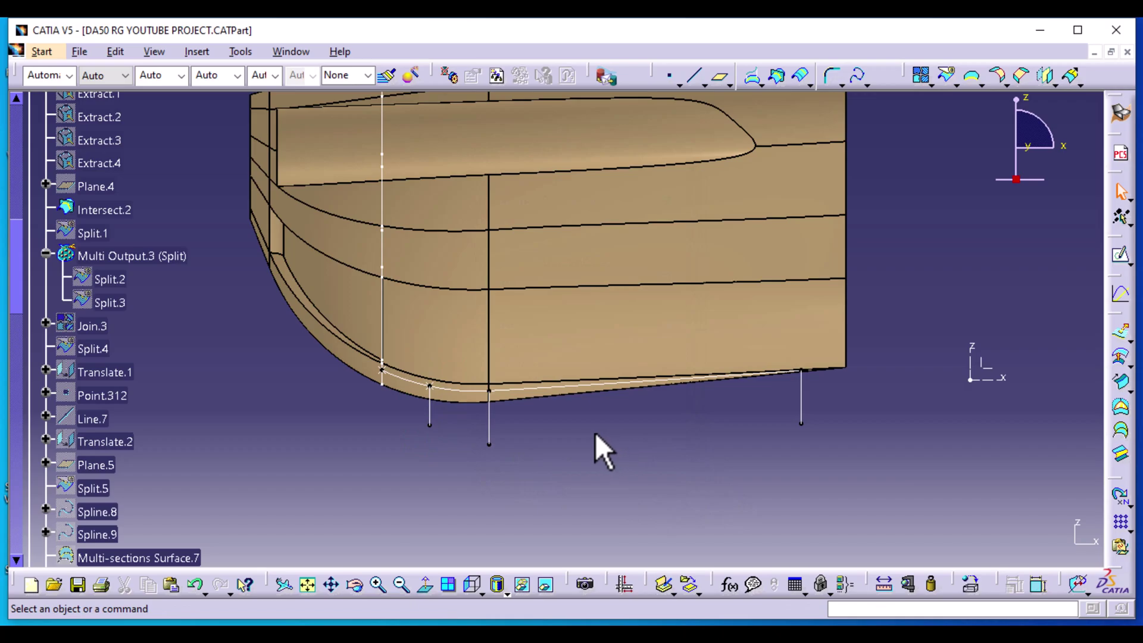
pyautogui.moveTo(609, 497); pyautogui.dragTo(641, 430, button='middle')
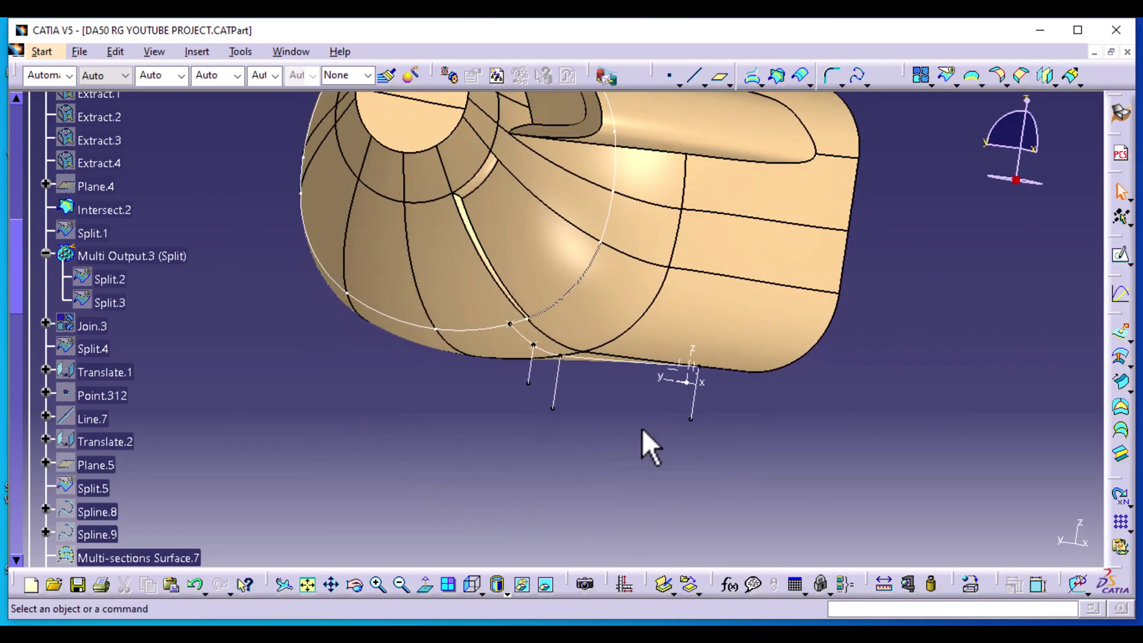
# Step: Draw a Y-direction line from the vertical line's bottom end up to the Axis System.1 ZX plane
pyautogui.click(695, 76)
pyautogui.moveTo(558, 165); pyautogui.dragTo(416, 159)
pyautogui.click(690, 422)
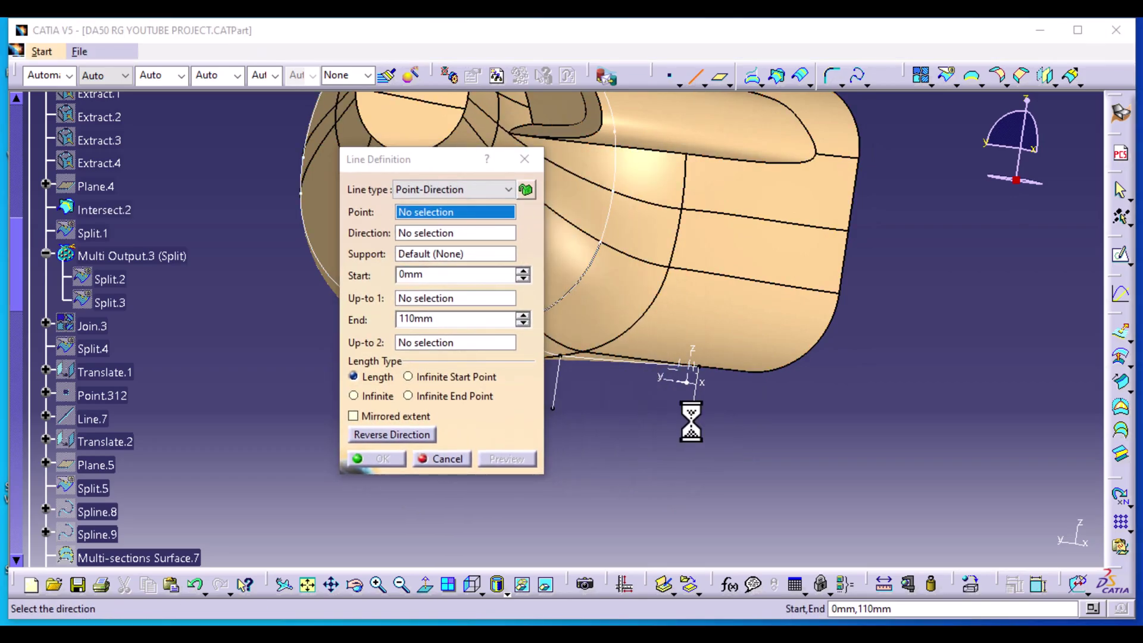
pyautogui.rightClick(429, 227)
pyautogui.click(473, 277)
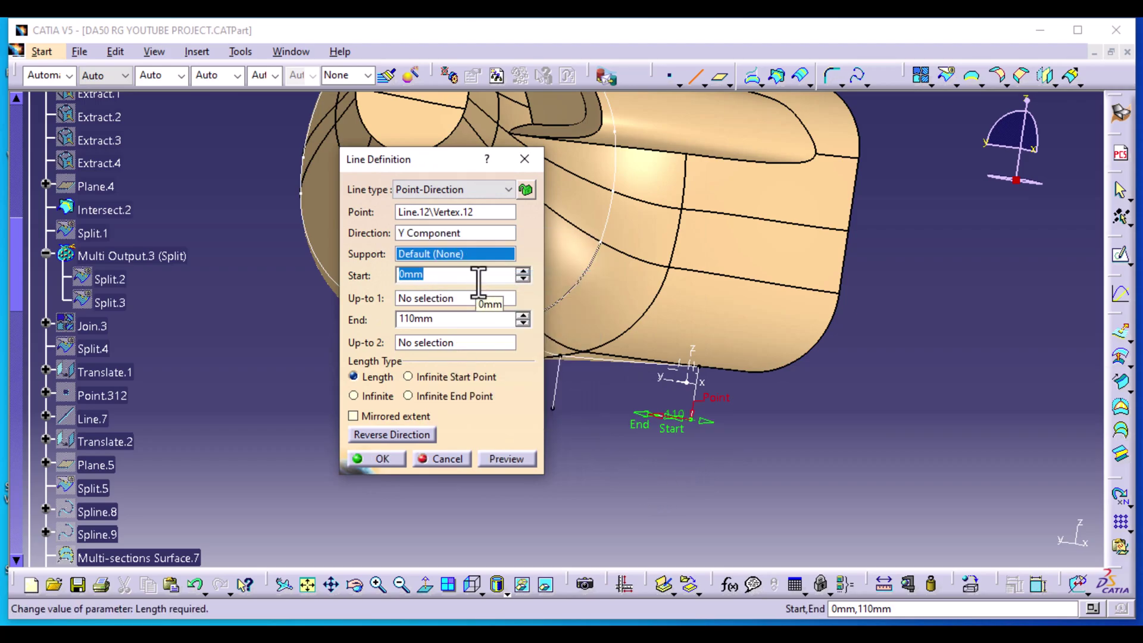
pyautogui.moveTo(593, 480); pyautogui.dragTo(632, 487, button='middle')
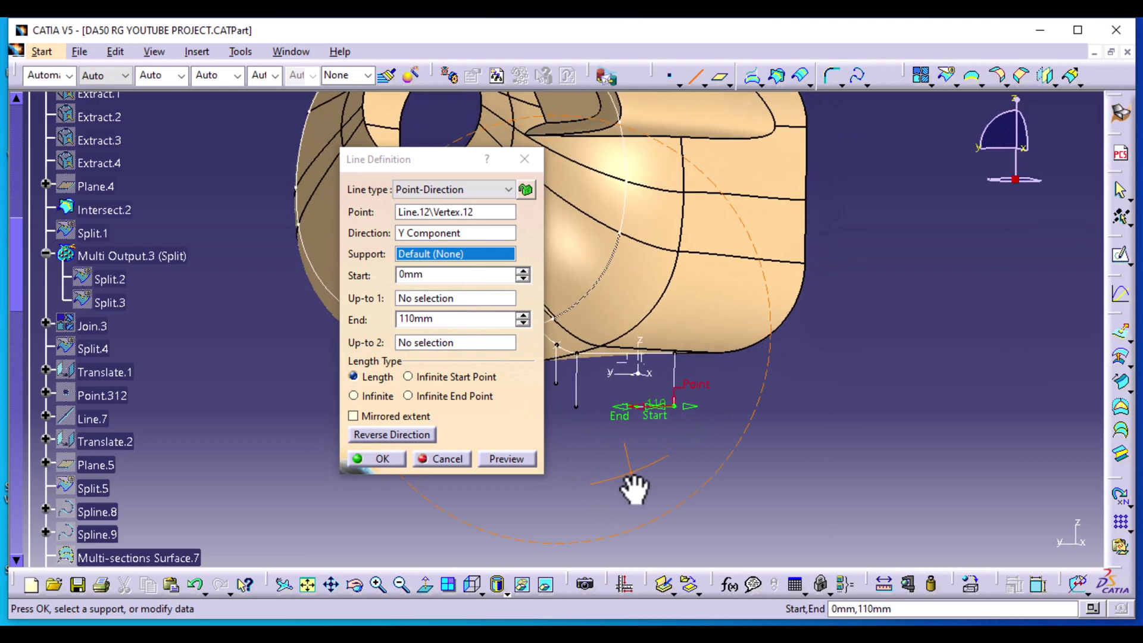
pyautogui.moveTo(854, 480); pyautogui.dragTo(611, 455, button='middle')
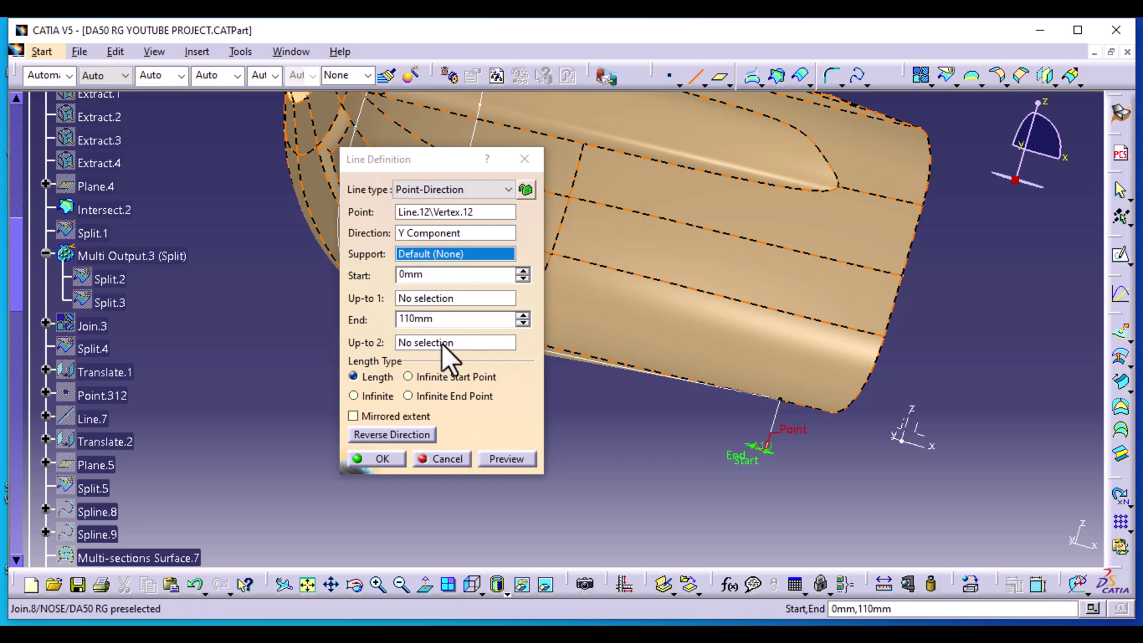
pyautogui.click(417, 341)
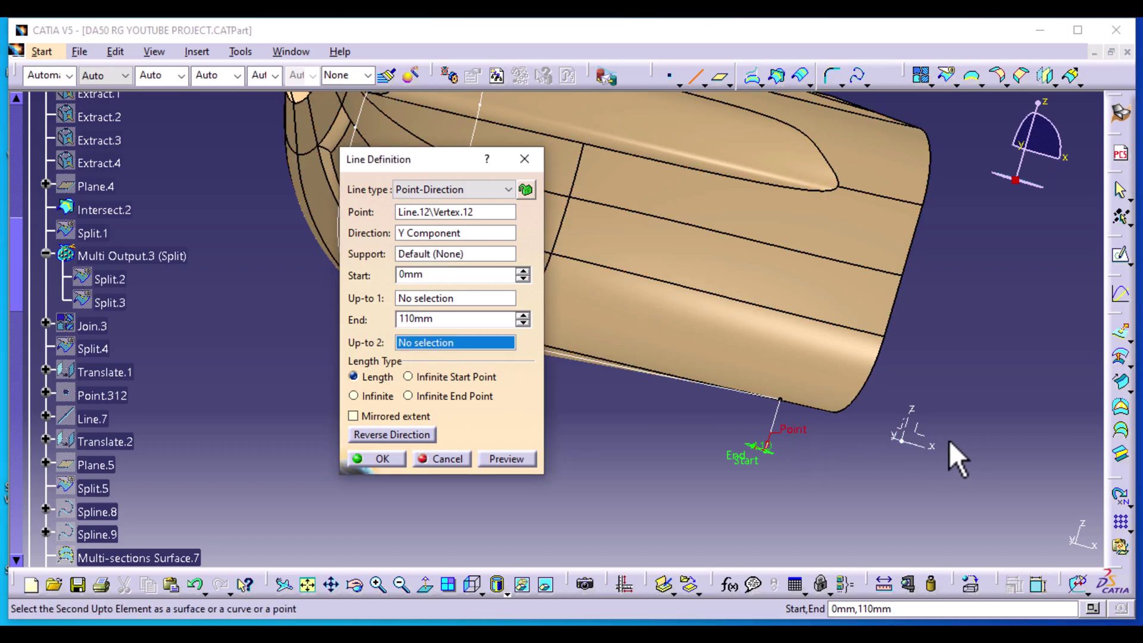
pyautogui.click(921, 434)
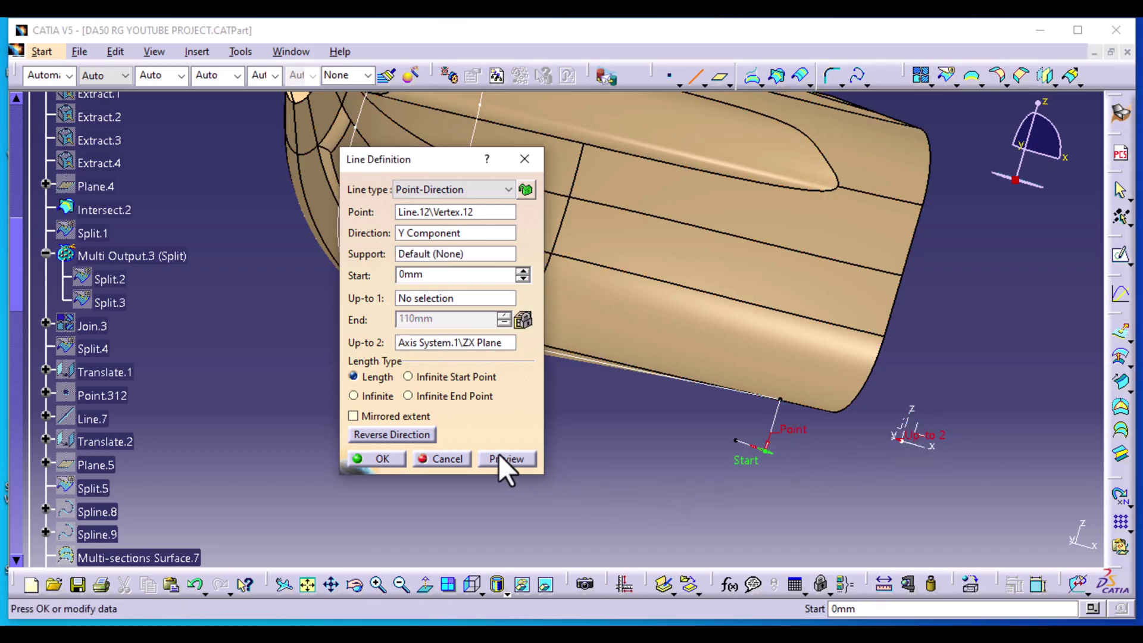
pyautogui.click(390, 462)
pyautogui.moveTo(344, 459); pyautogui.dragTo(583, 458, button='middle')
# Step: Join the vertical and Y-direction lines with a 50 mm 3D corner
pyautogui.click(828, 77)
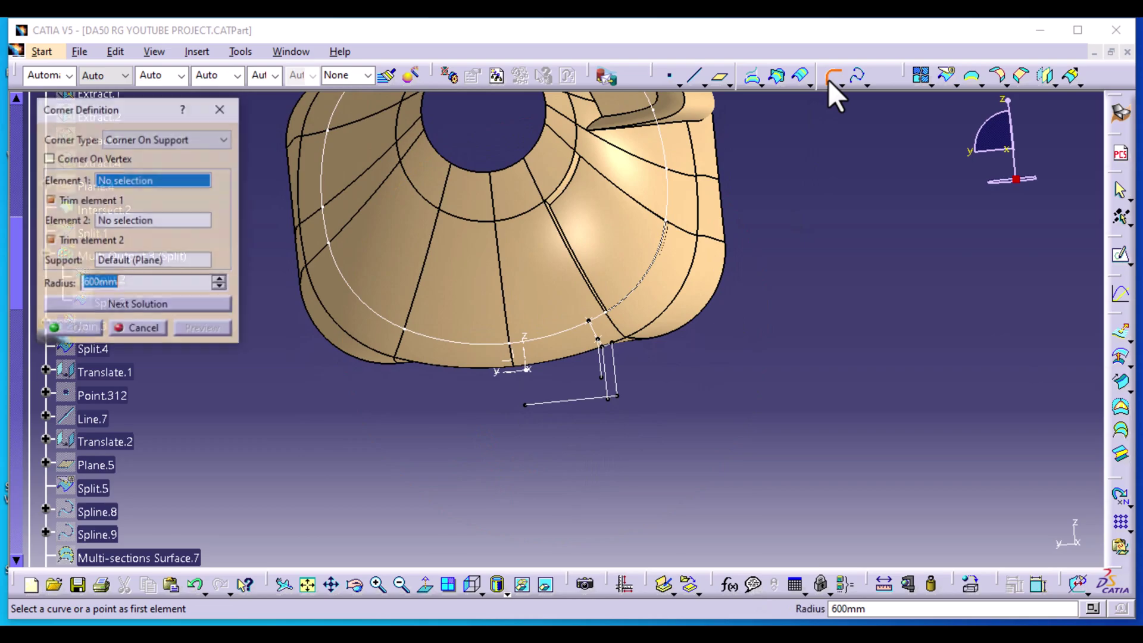
pyautogui.click(592, 398)
pyautogui.click(617, 390)
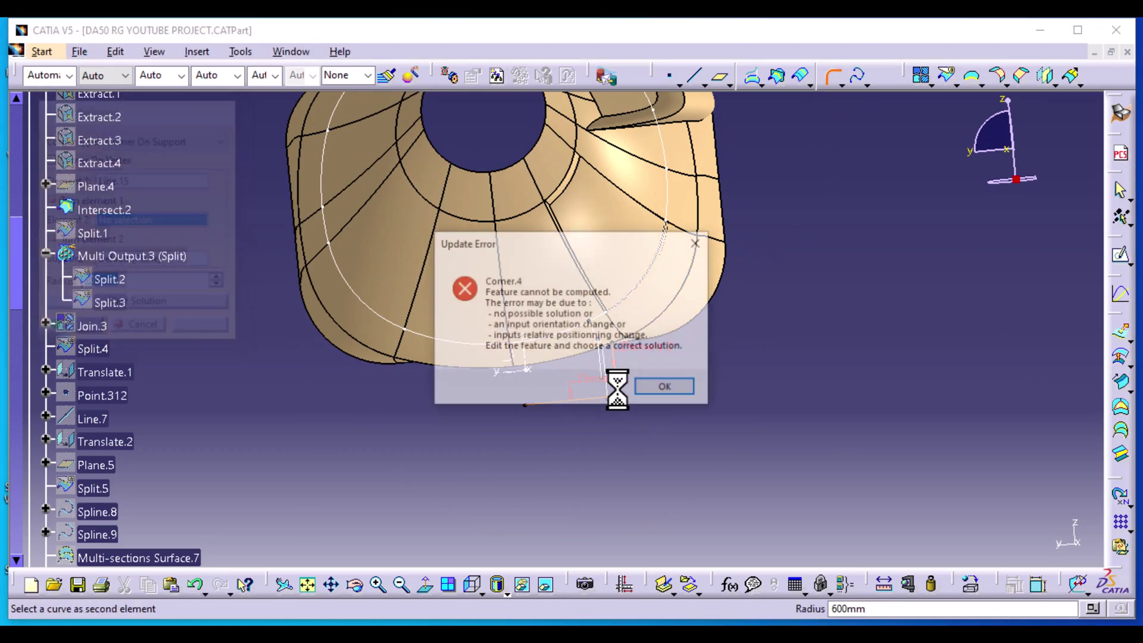
pyautogui.click(666, 387)
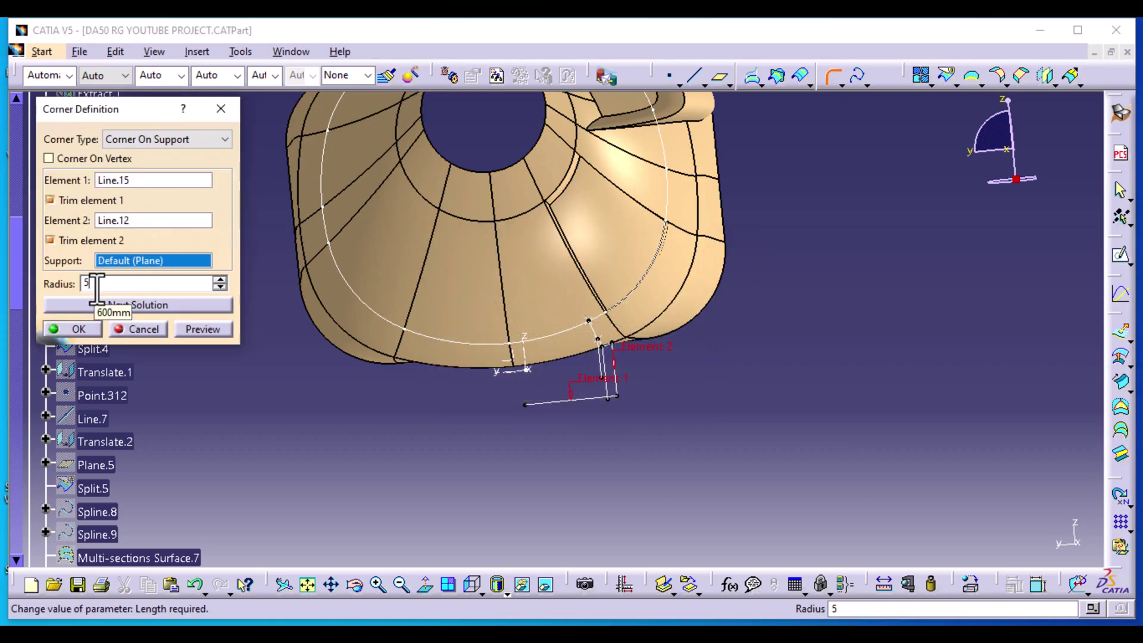
pyautogui.write('50')
pyautogui.press('Return')
pyautogui.click(224, 139)
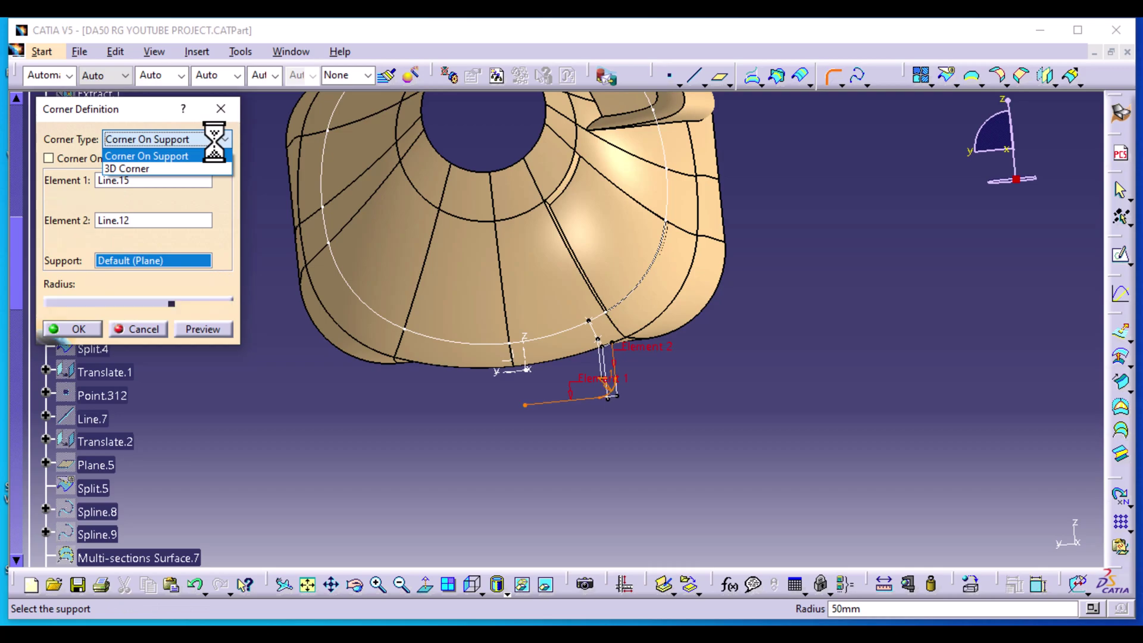
pyautogui.click(176, 170)
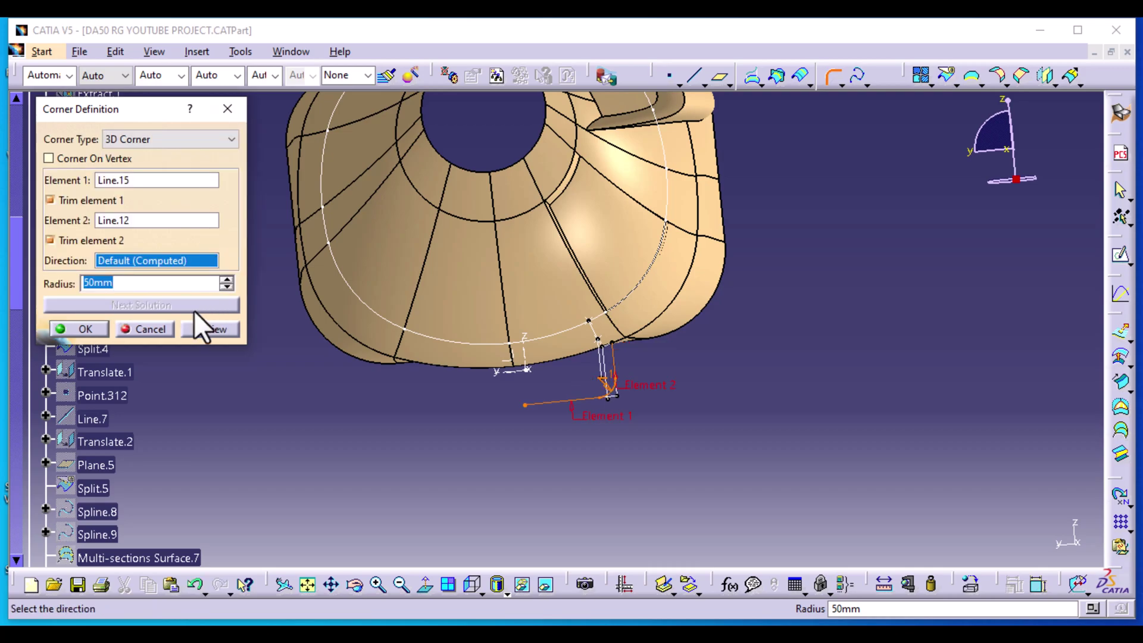
pyautogui.click(98, 328)
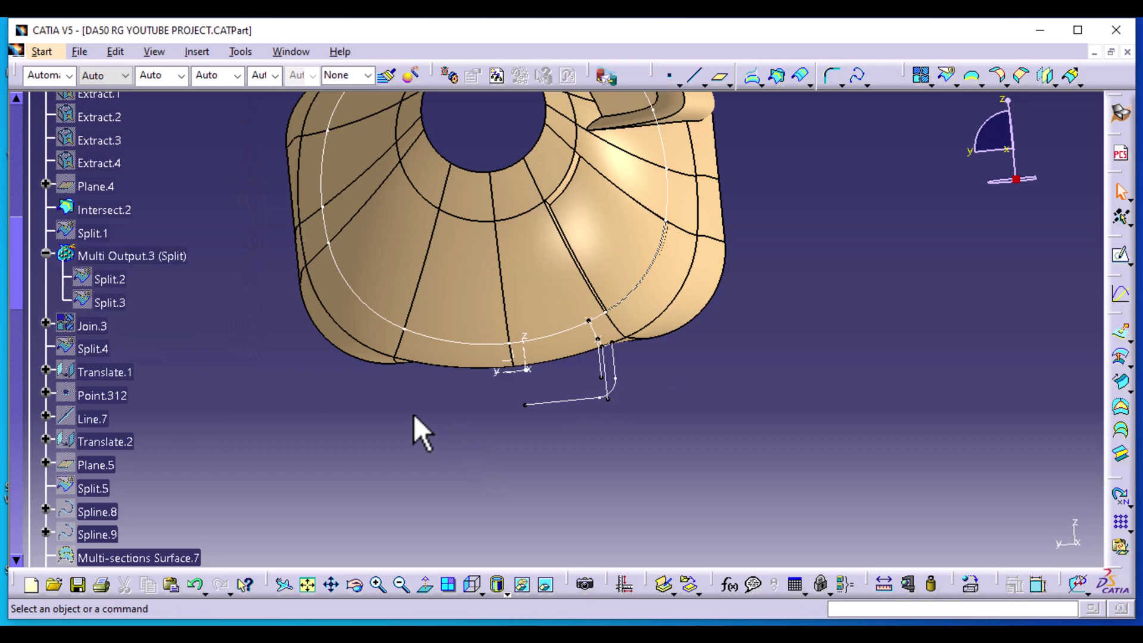
# Step: Inspect the new corner, selecting the nose intersection curve and zooming on the lines below
pyautogui.moveTo(413, 413); pyautogui.dragTo(381, 426, button='middle')
pyautogui.click(524, 355)
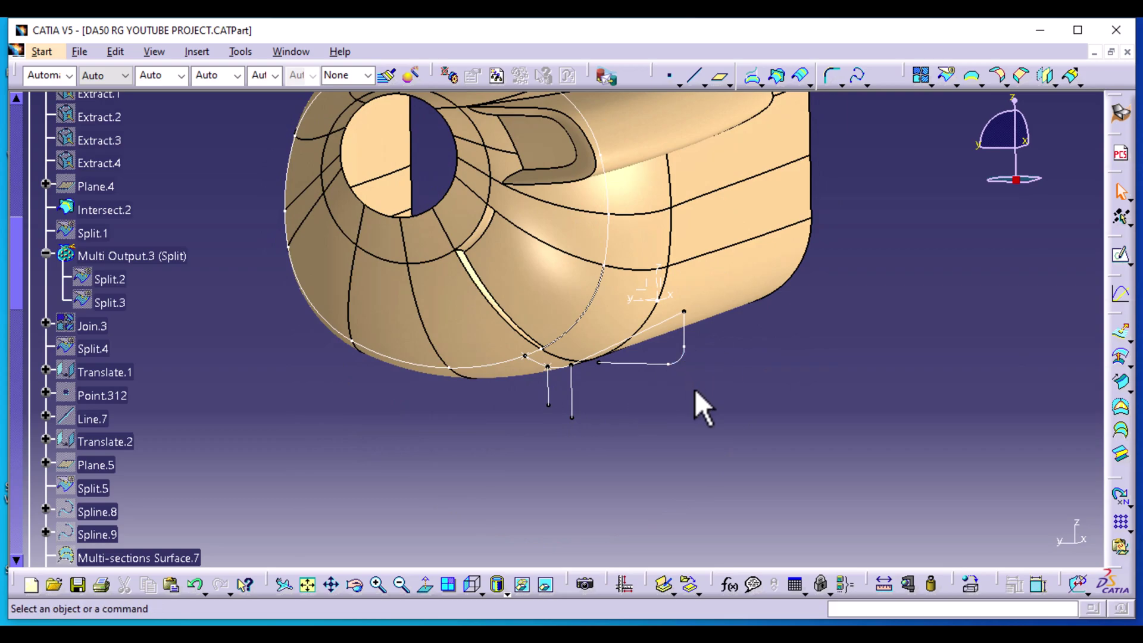
pyautogui.moveTo(695, 391); pyautogui.dragTo(694, 340, button='middle')
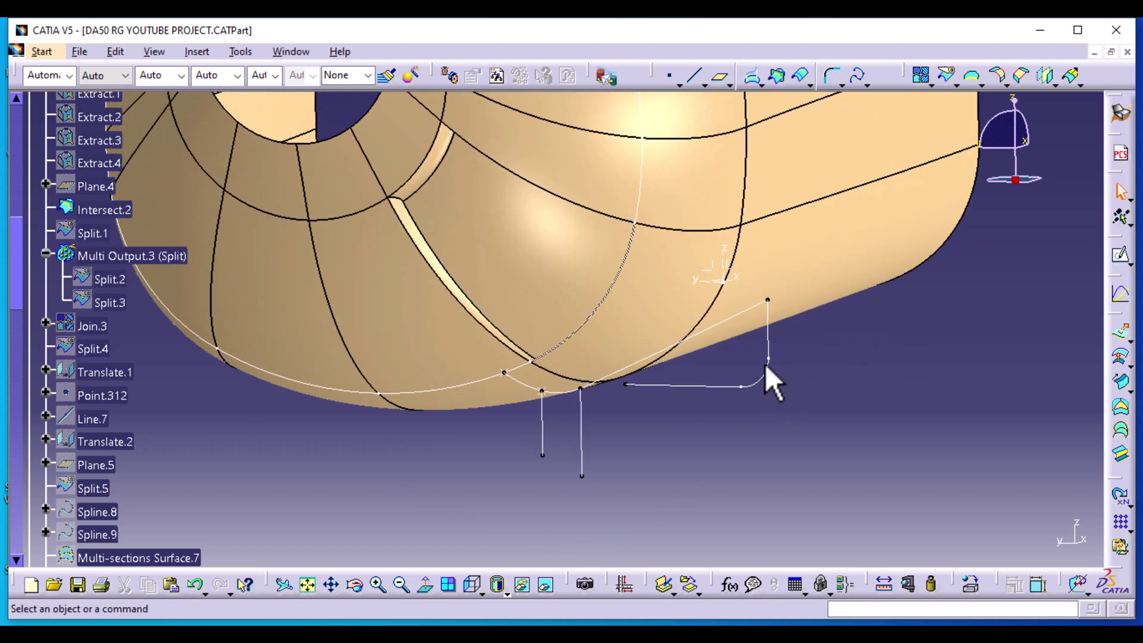
# Step: Start a Between-type point defined by Corner.4's two end vertices
pyautogui.click(670, 73)
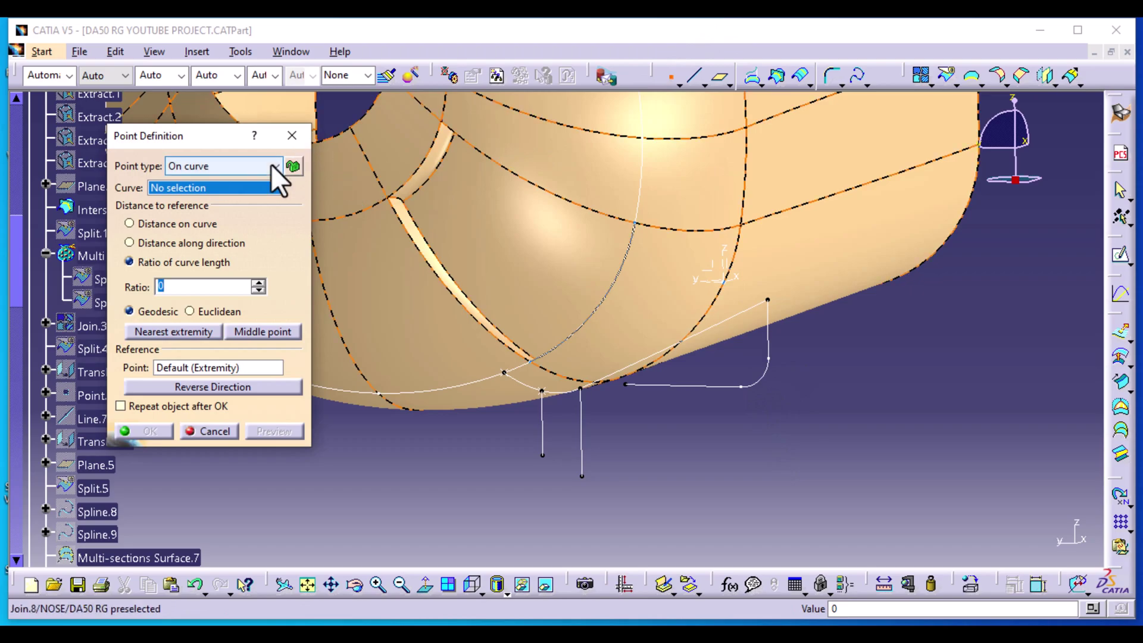
pyautogui.click(271, 165)
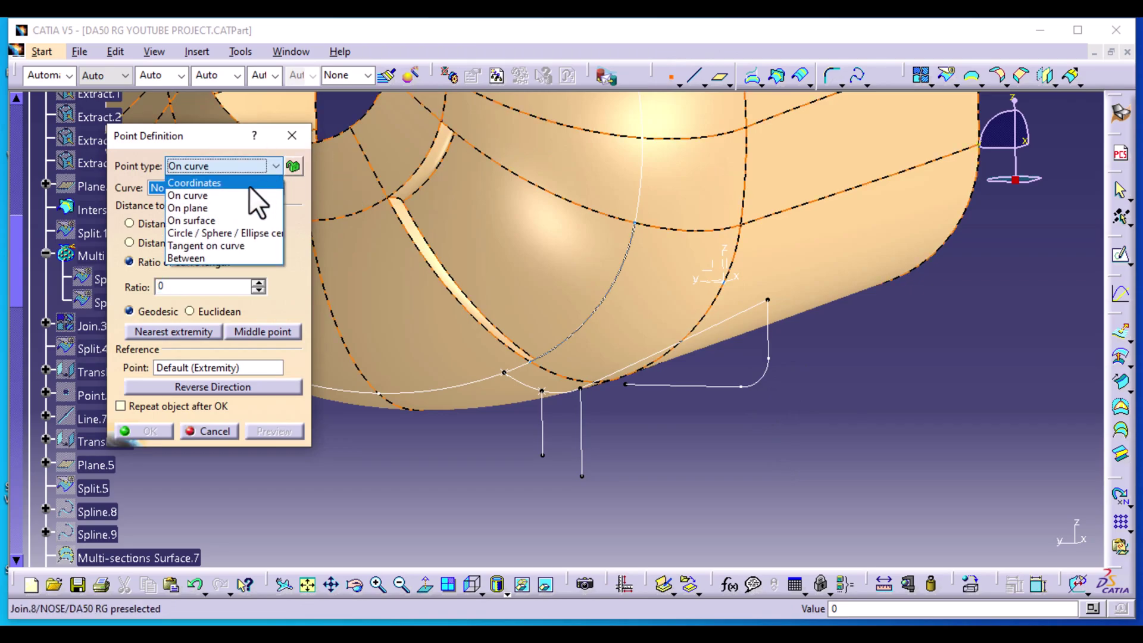
pyautogui.click(194, 257)
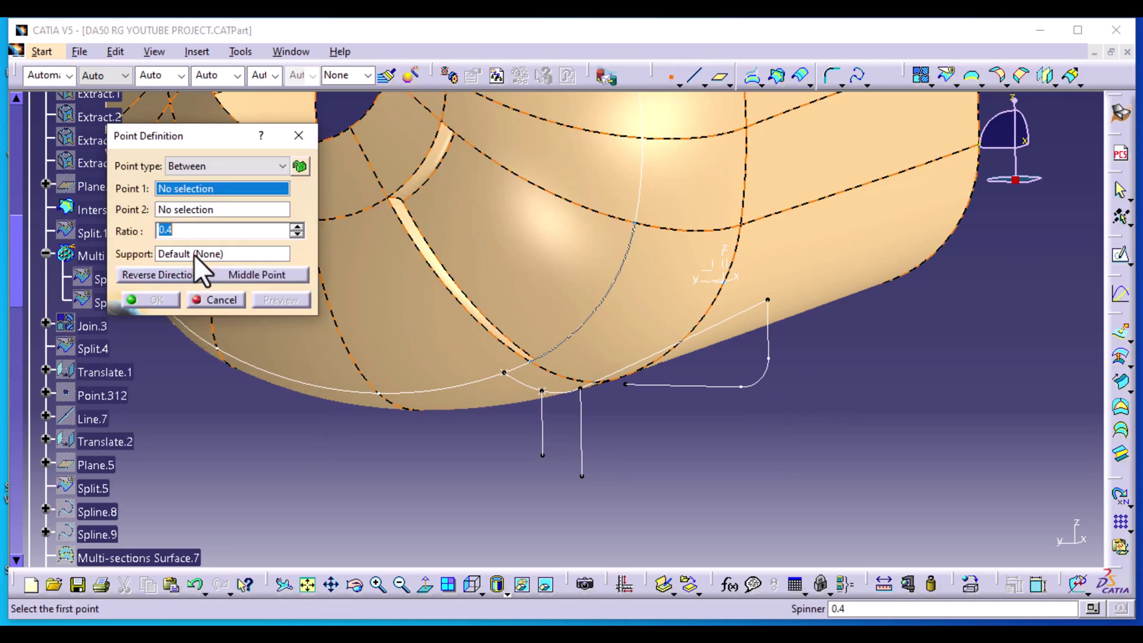
pyautogui.click(768, 354)
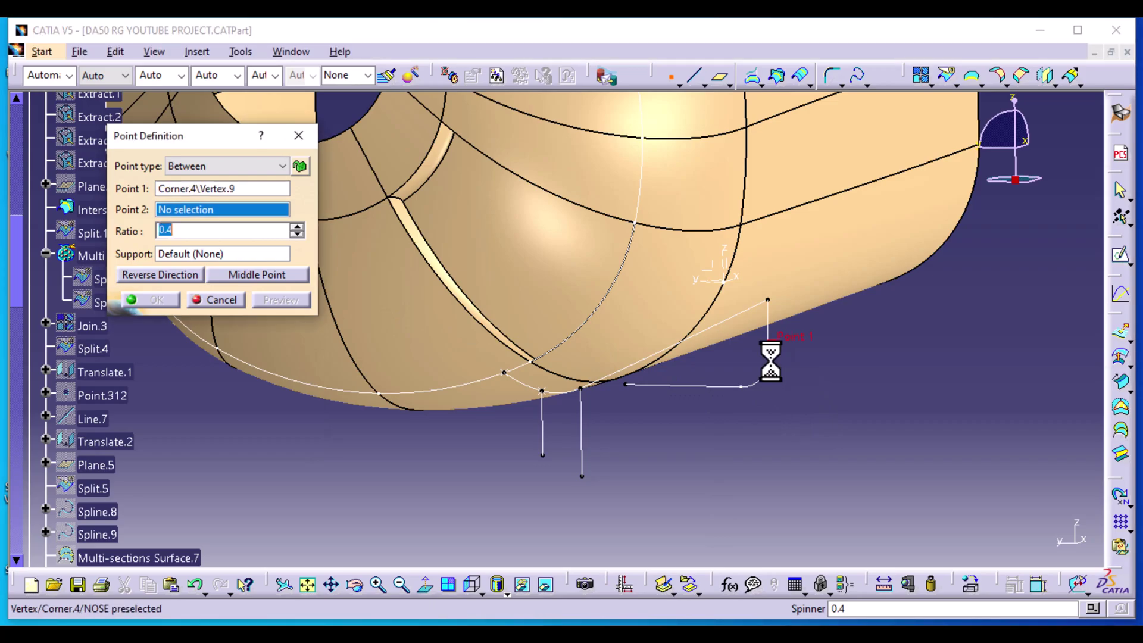
pyautogui.click(742, 386)
# Step: Use Corner.4 as support with ratio 0.5 to place the point at its middle
pyautogui.moveTo(737, 426); pyautogui.dragTo(761, 375, button='middle')
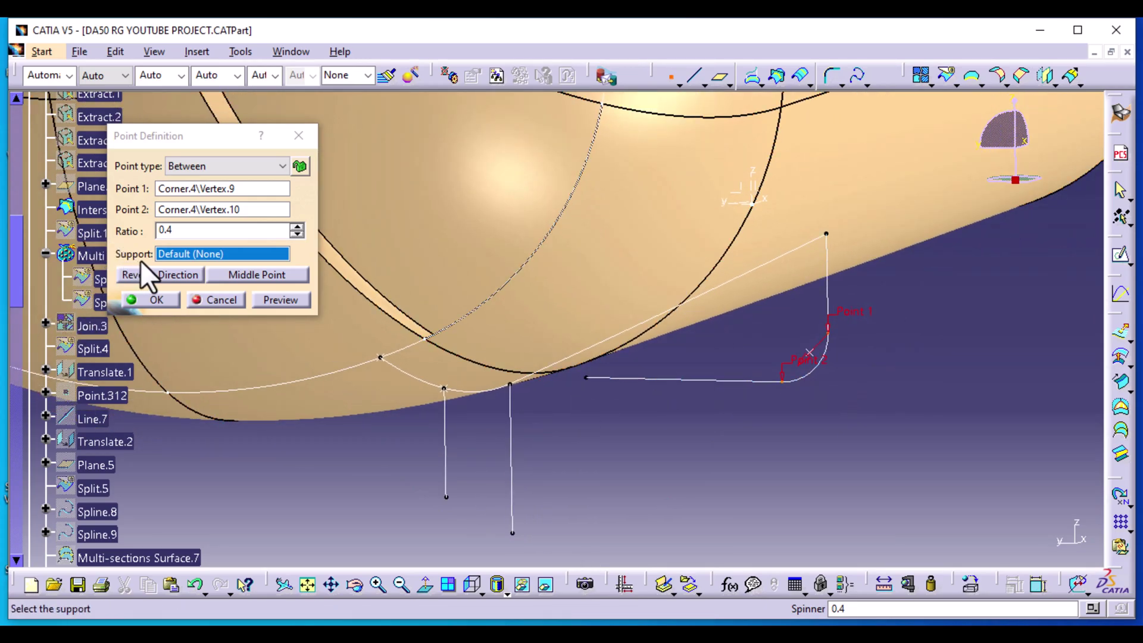
pyautogui.click(760, 380)
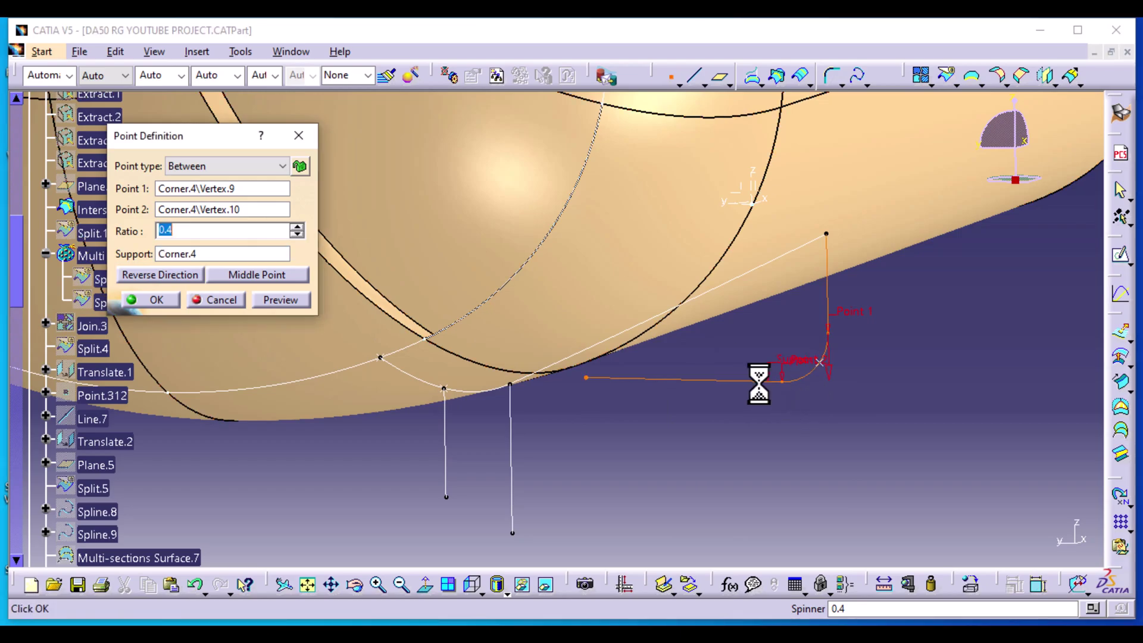
pyautogui.moveTo(837, 403); pyautogui.dragTo(824, 342, button='middle')
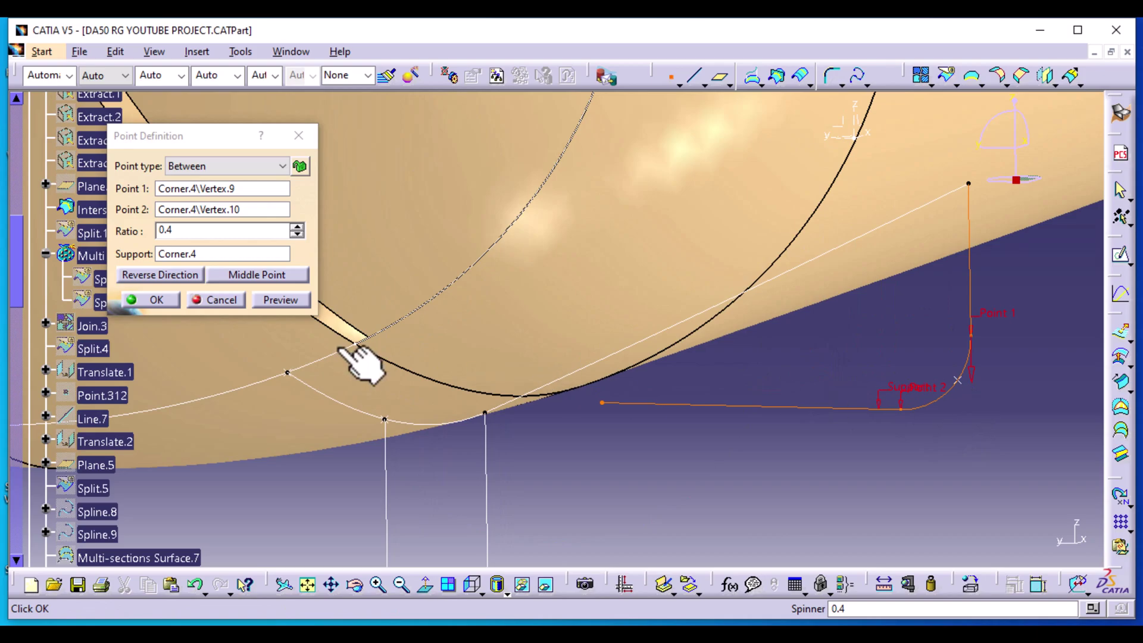
pyautogui.click(174, 230)
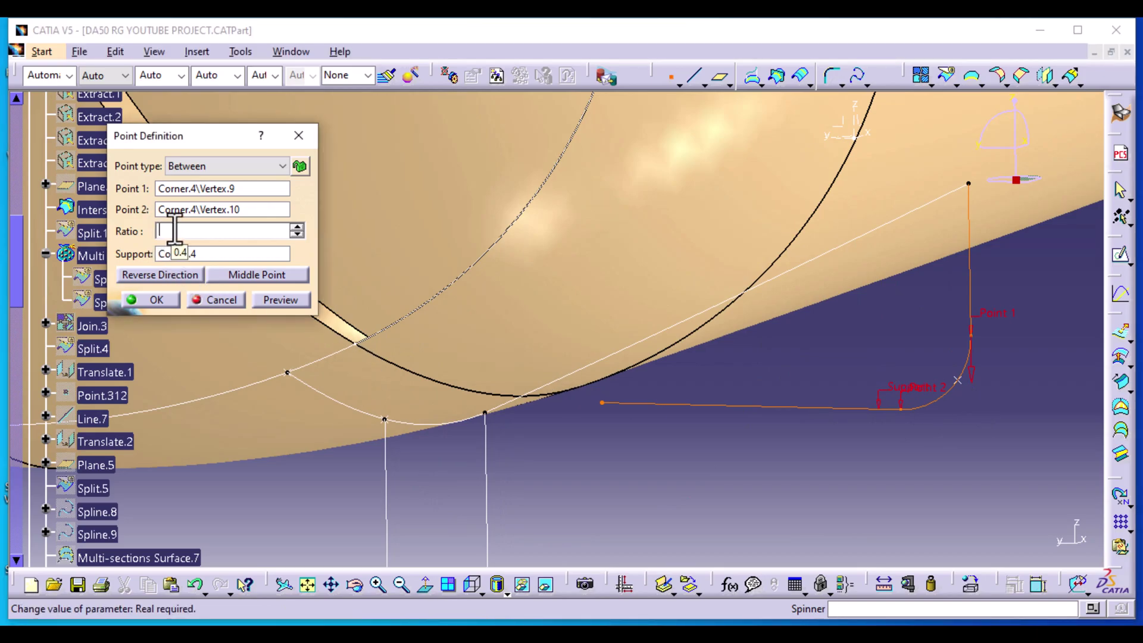
pyautogui.write('.5')
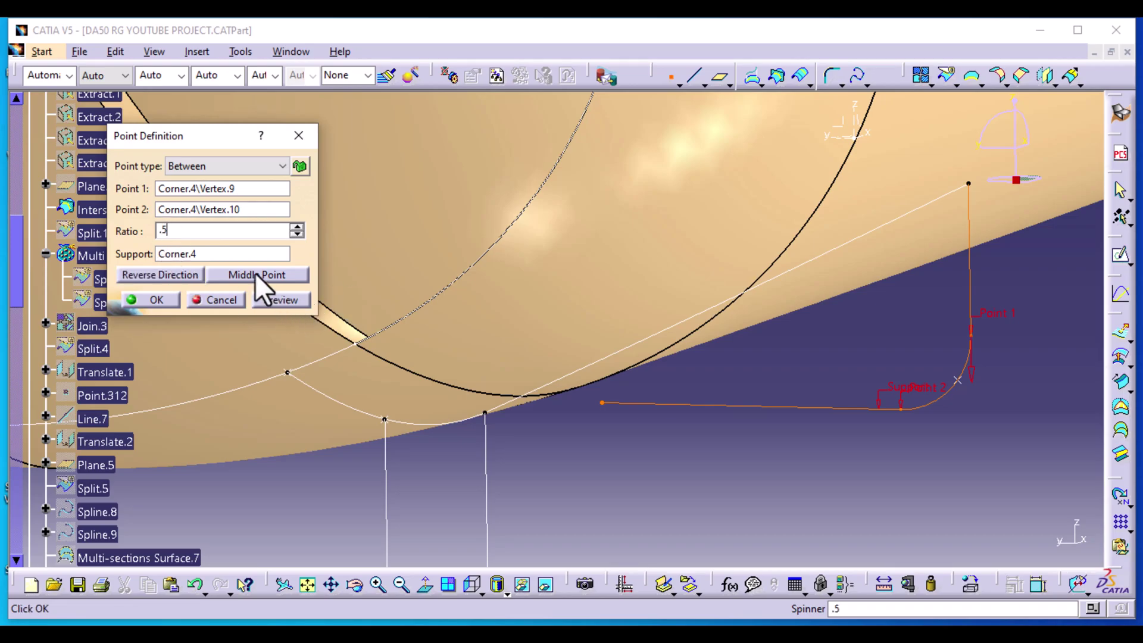
pyautogui.click(254, 274)
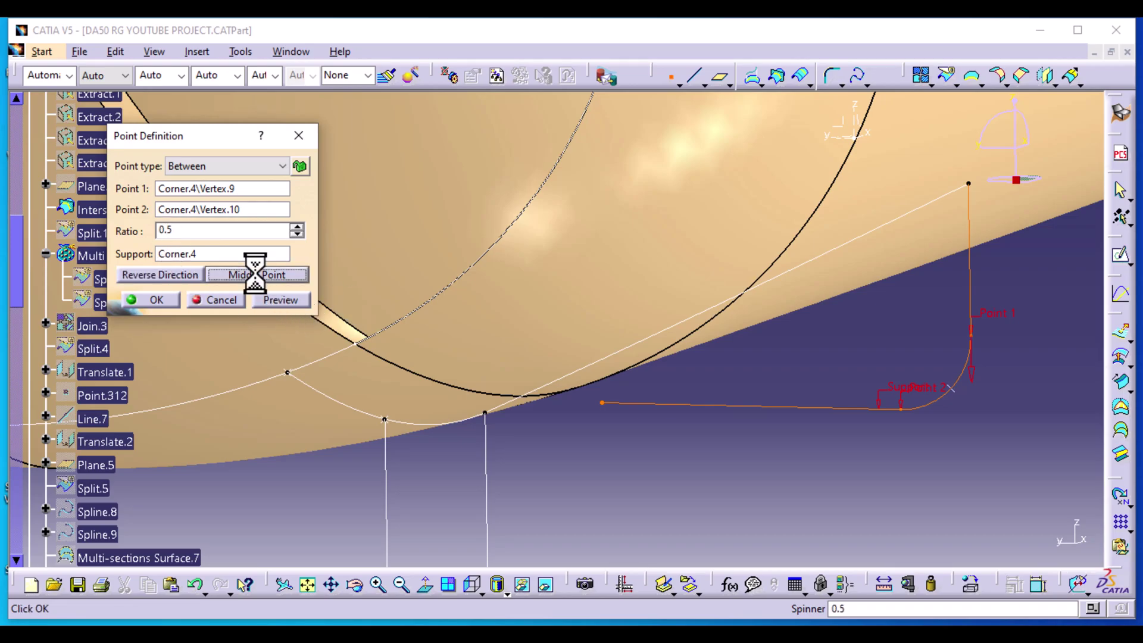
pyautogui.click(156, 301)
pyautogui.moveTo(638, 441); pyautogui.dragTo(641, 578, button='middle')
pyautogui.moveTo(855, 403); pyautogui.dragTo(663, 390, button='middle')
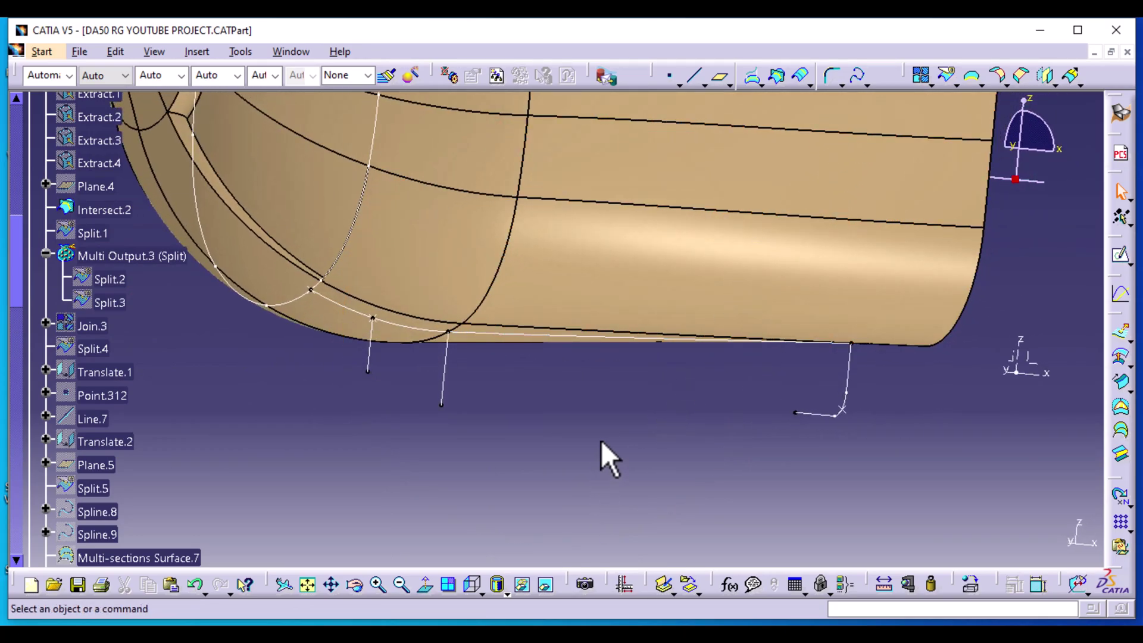
# Step: Draw a point-to-point line from Point.322 to the lower end vertex of Line.13
pyautogui.click(694, 77)
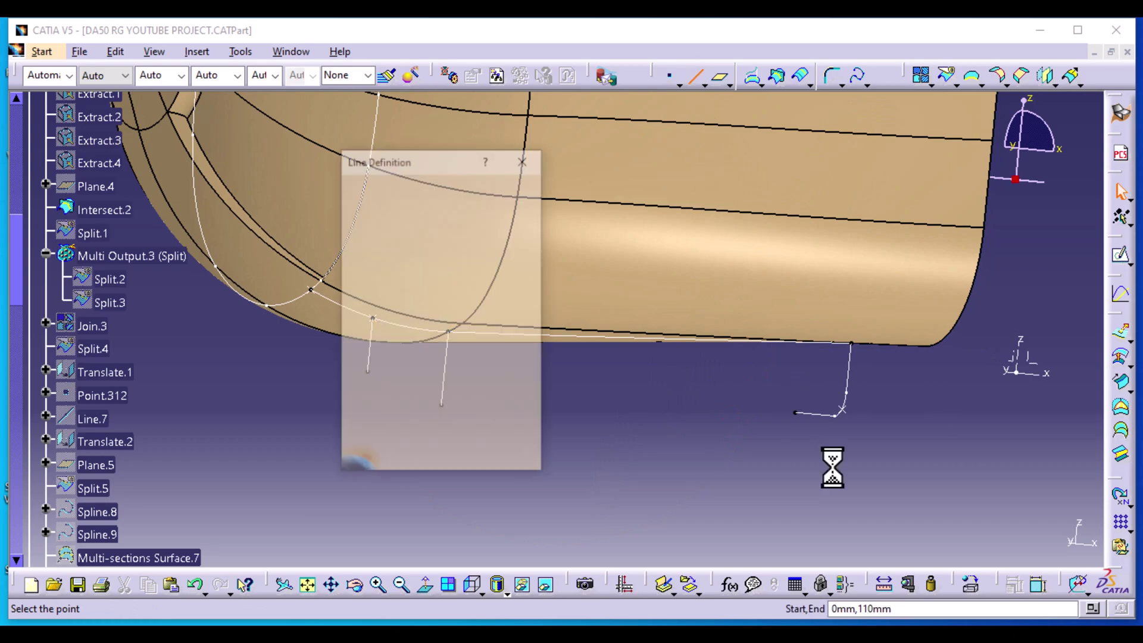
pyautogui.click(844, 410)
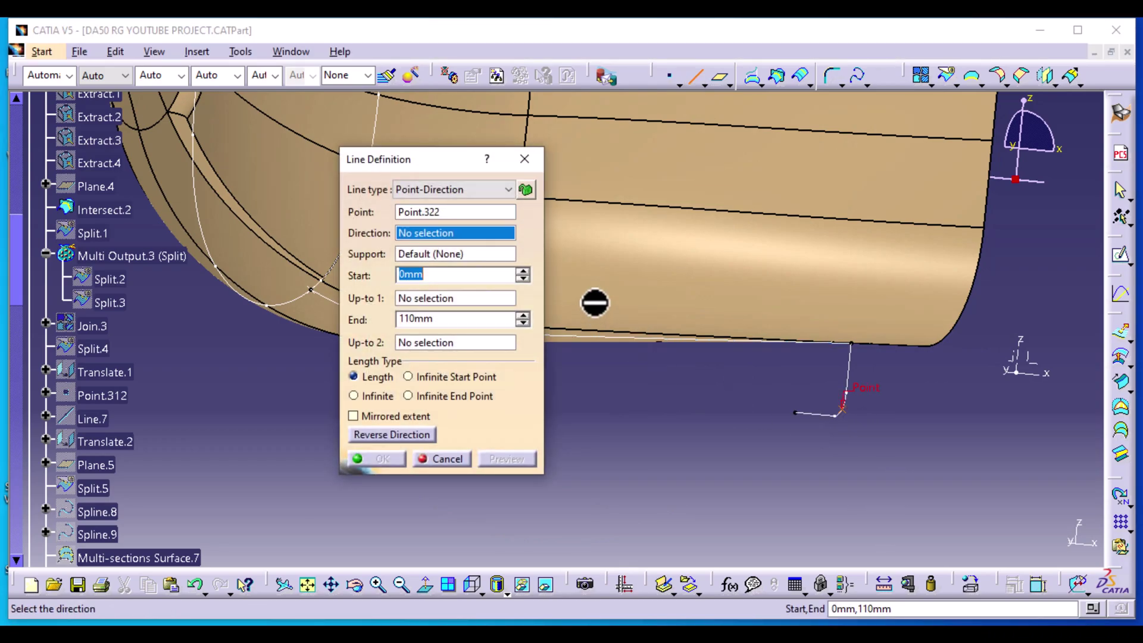
pyautogui.moveTo(439, 164); pyautogui.dragTo(641, 282)
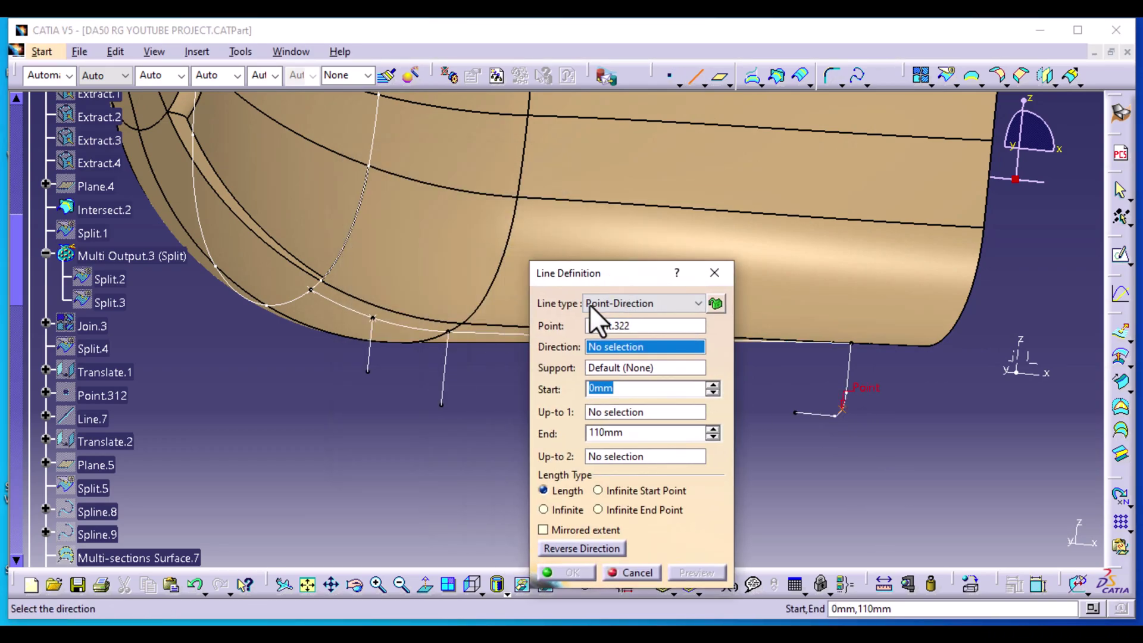
pyautogui.click(441, 404)
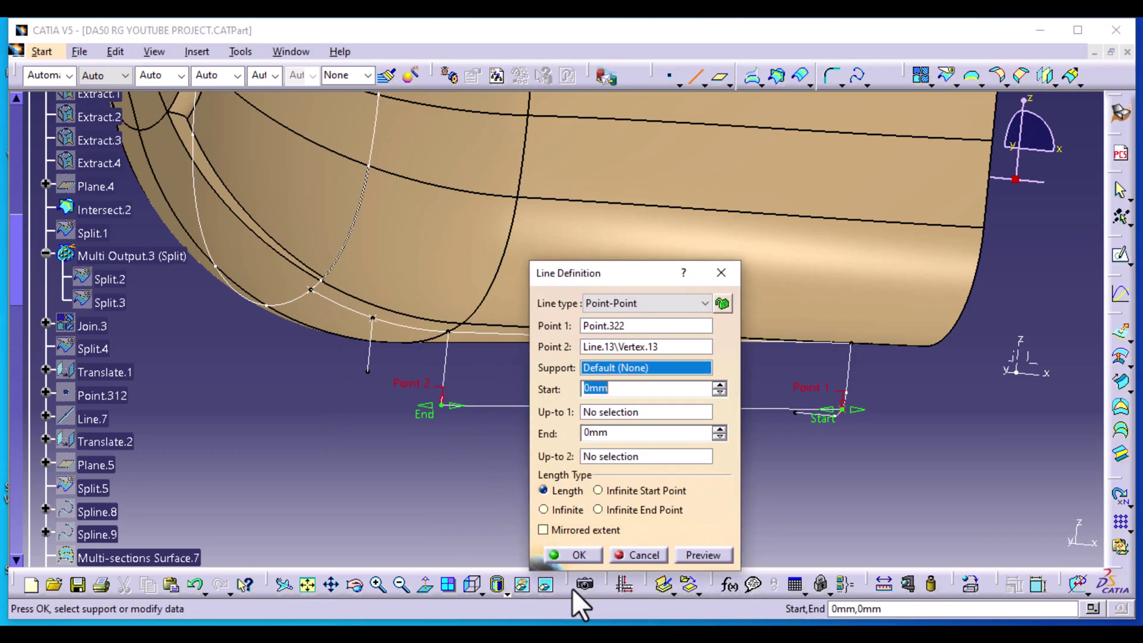
pyautogui.click(582, 558)
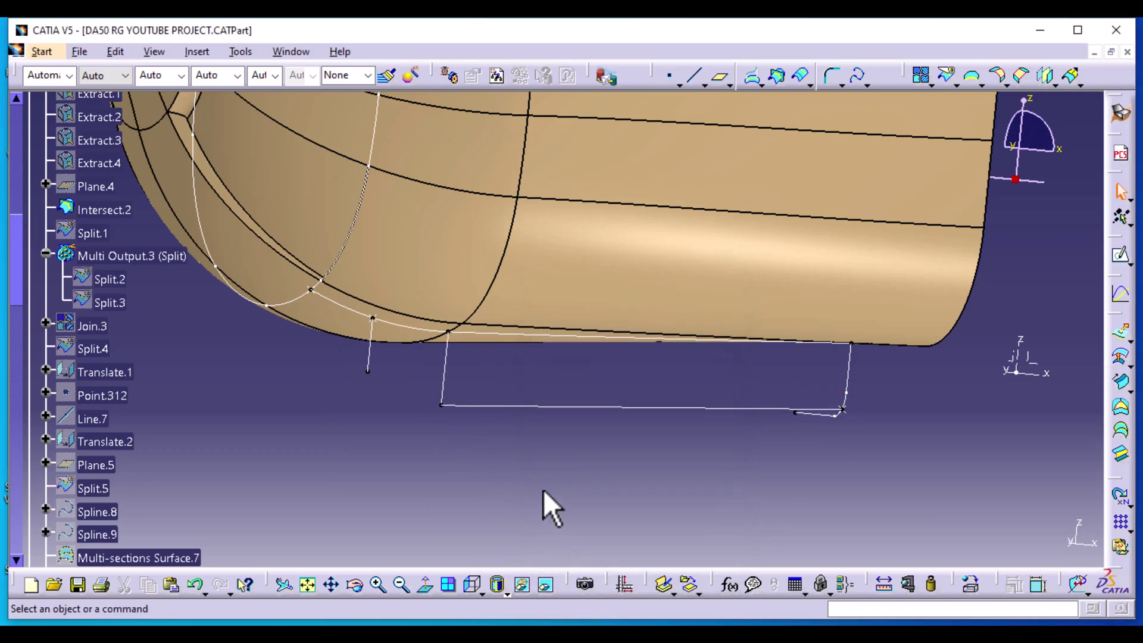
pyautogui.click(853, 80)
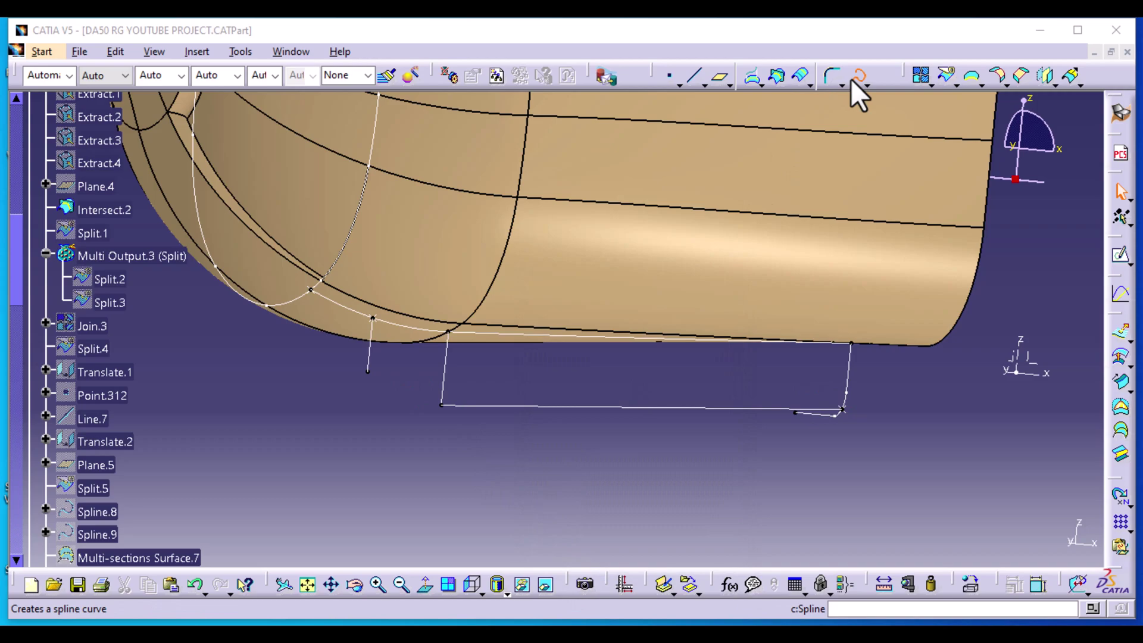
# Step: Create a spline tangent to Line.16, through the vertical line's bottom, up to Point.320
pyautogui.moveTo(553, 390); pyautogui.dragTo(727, 374, button='middle')
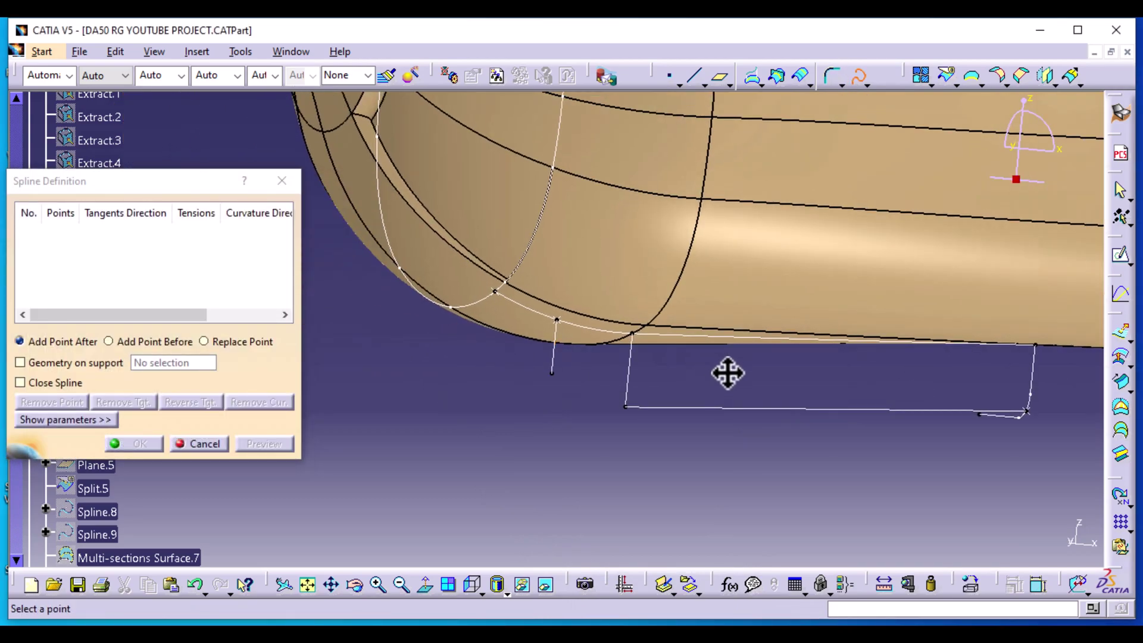
pyautogui.click(626, 408)
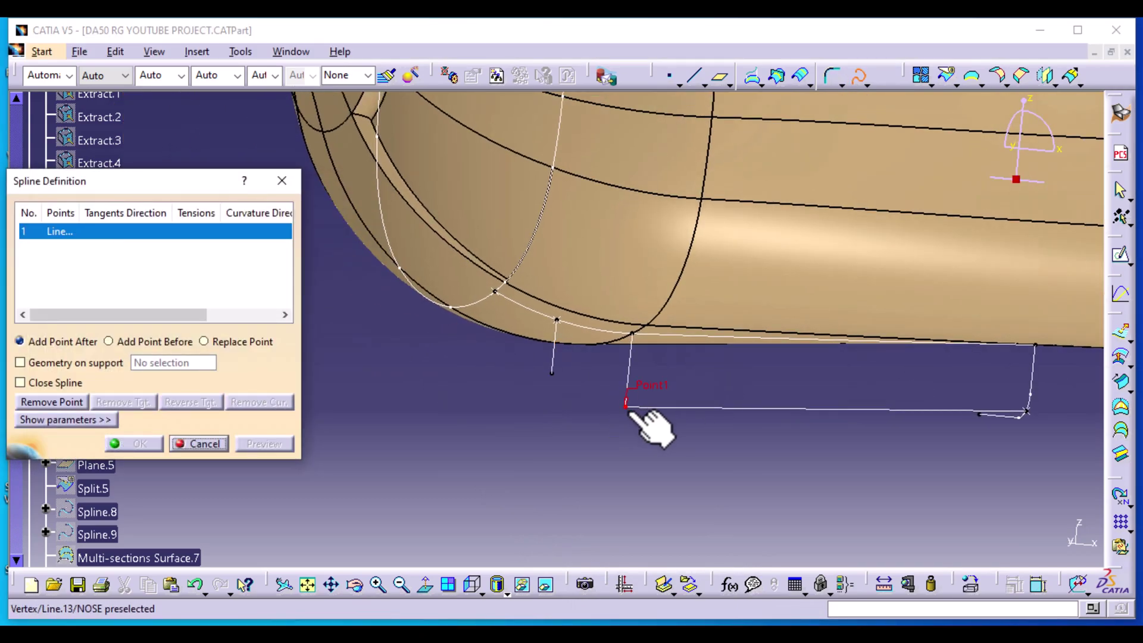
pyautogui.click(667, 410)
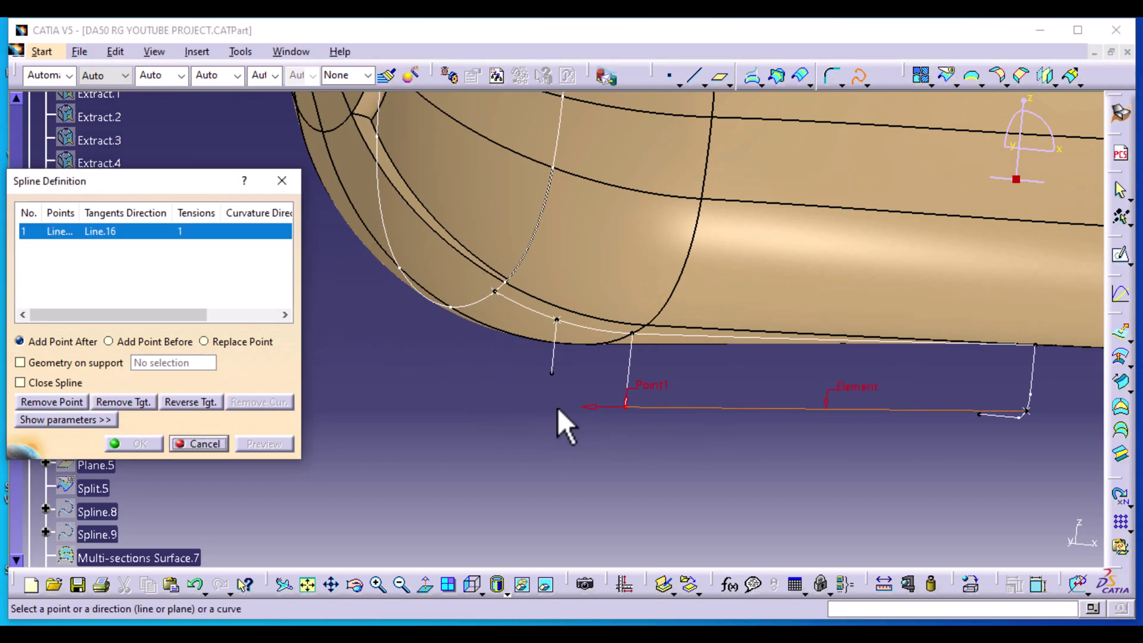
pyautogui.click(552, 373)
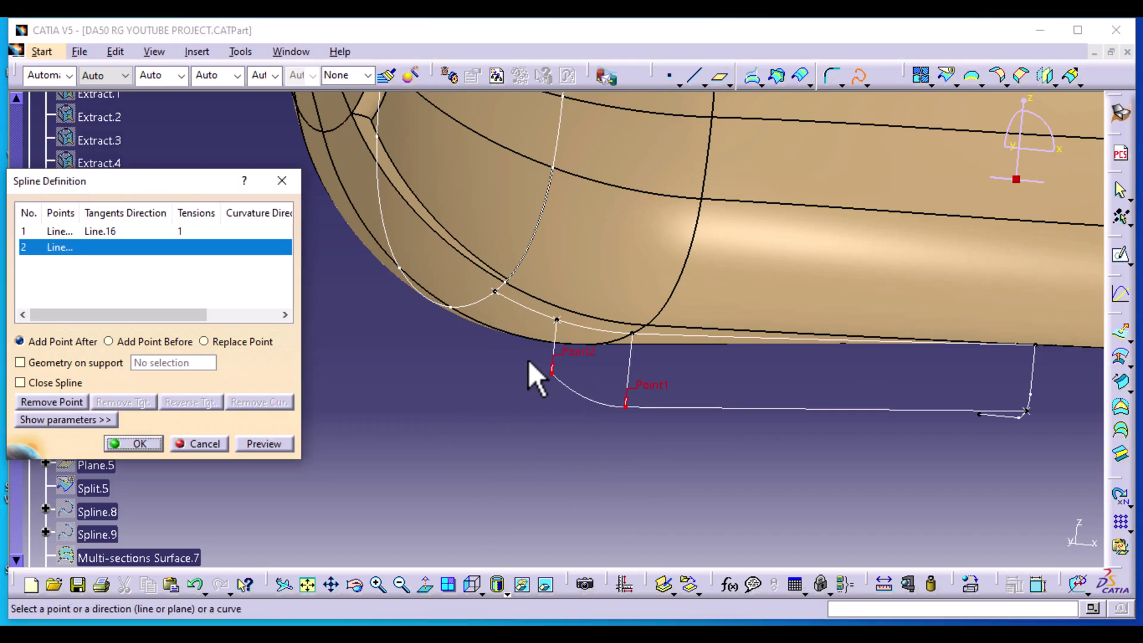
pyautogui.click(495, 289)
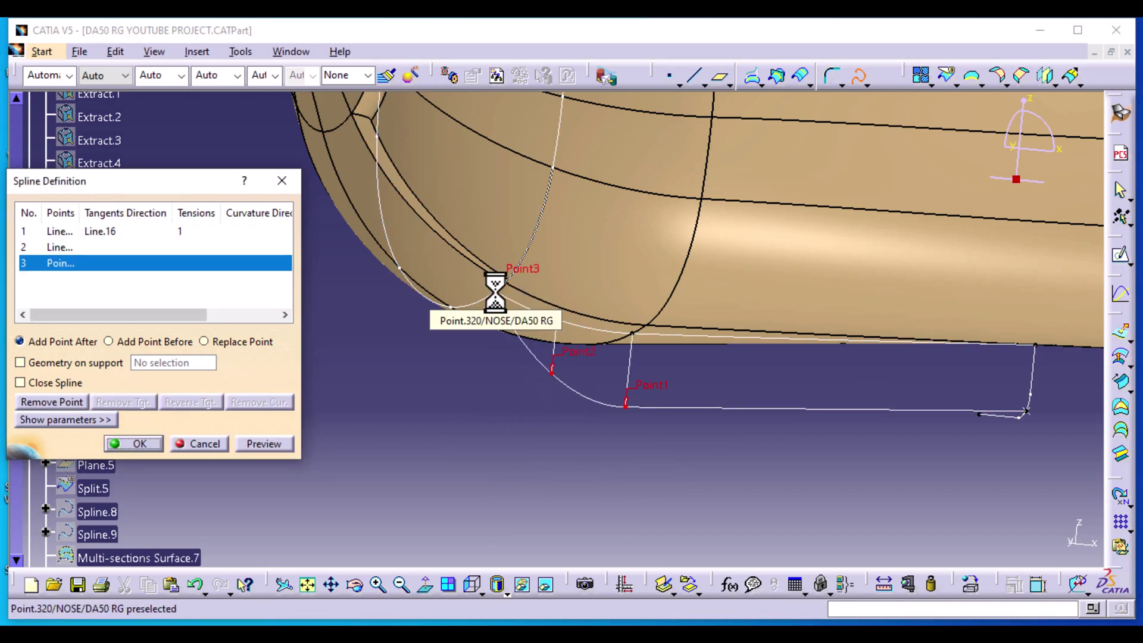
pyautogui.click(141, 442)
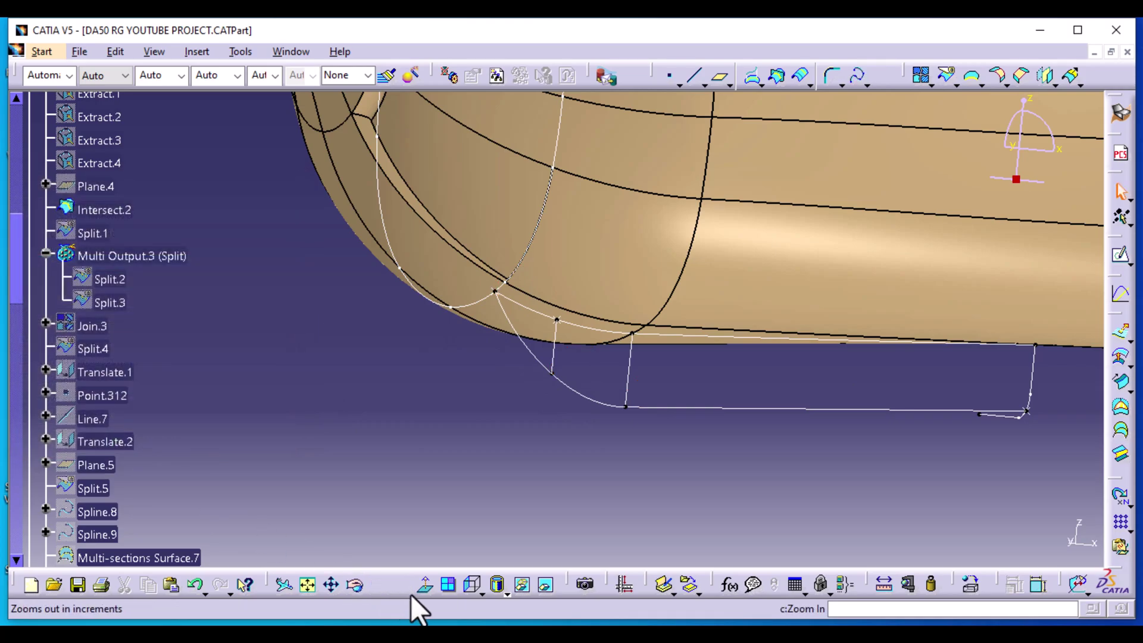
pyautogui.click(471, 586)
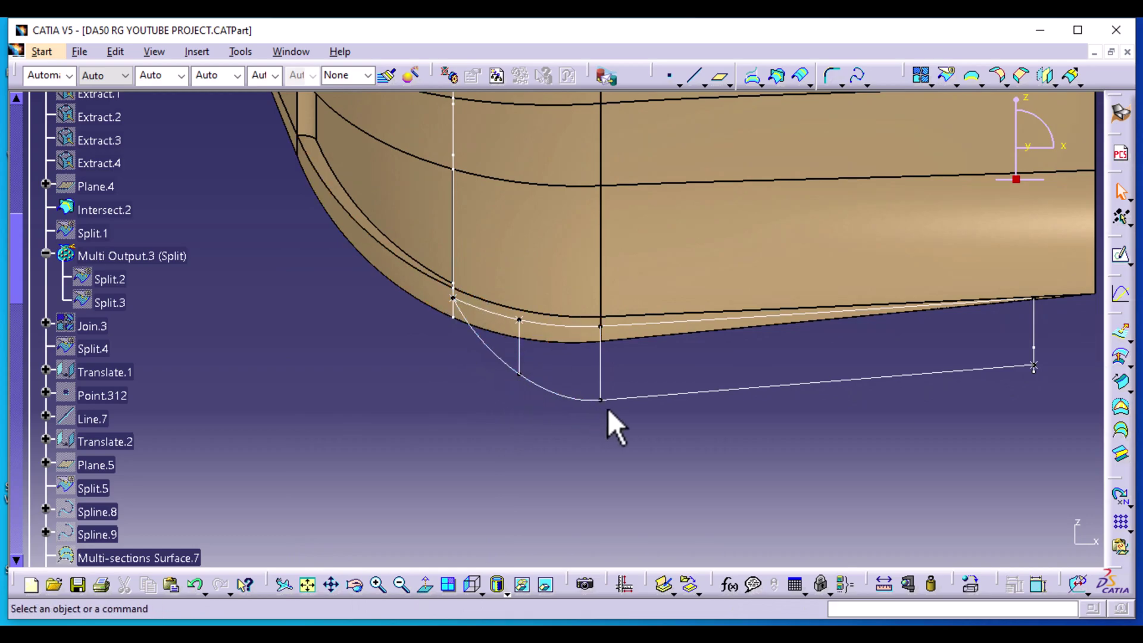
# Step: Lengthen Line.14 from 110mm to 125mm so it reaches the new spline
pyautogui.moveTo(530, 464); pyautogui.dragTo(535, 418, button='middle')
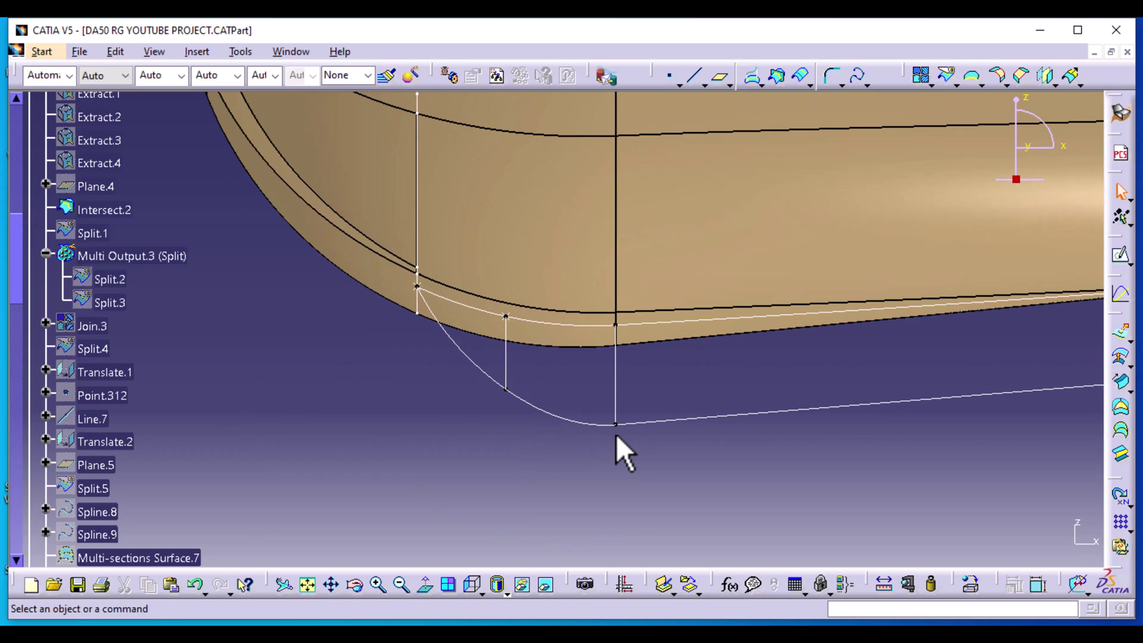
pyautogui.doubleClick(506, 367)
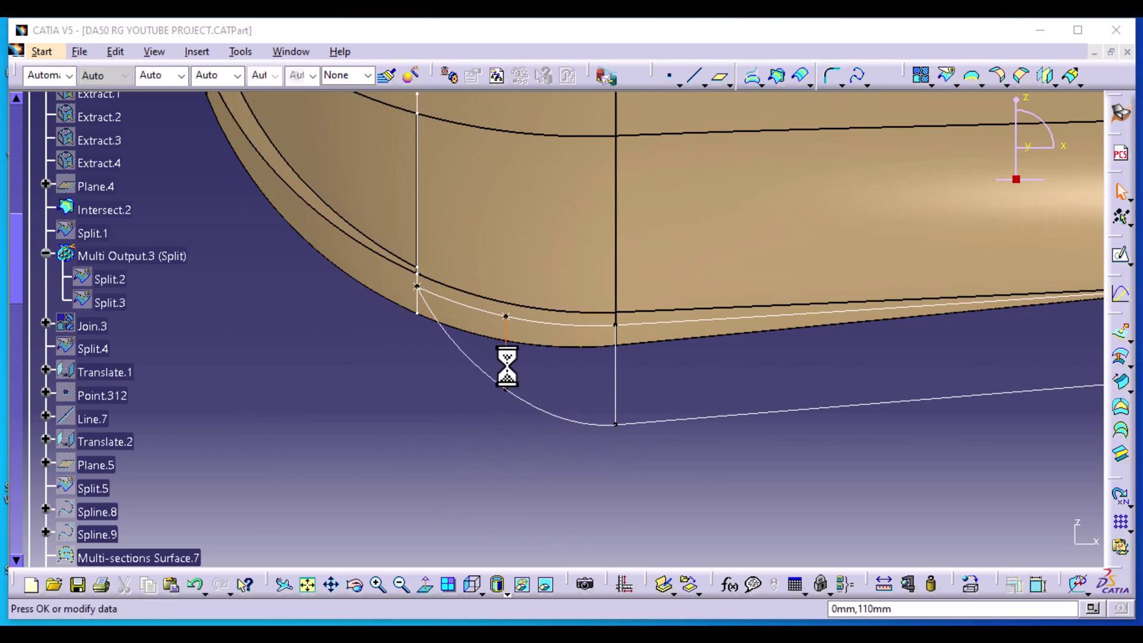
pyautogui.moveTo(613, 273); pyautogui.dragTo(835, 116)
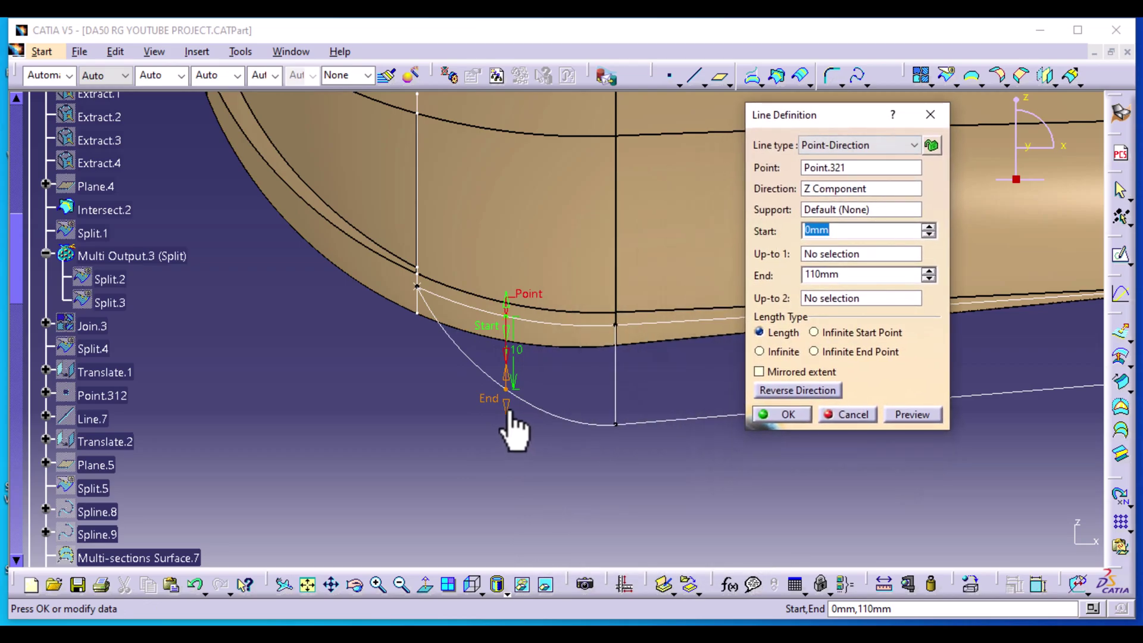
pyautogui.moveTo(510, 413); pyautogui.dragTo(507, 420)
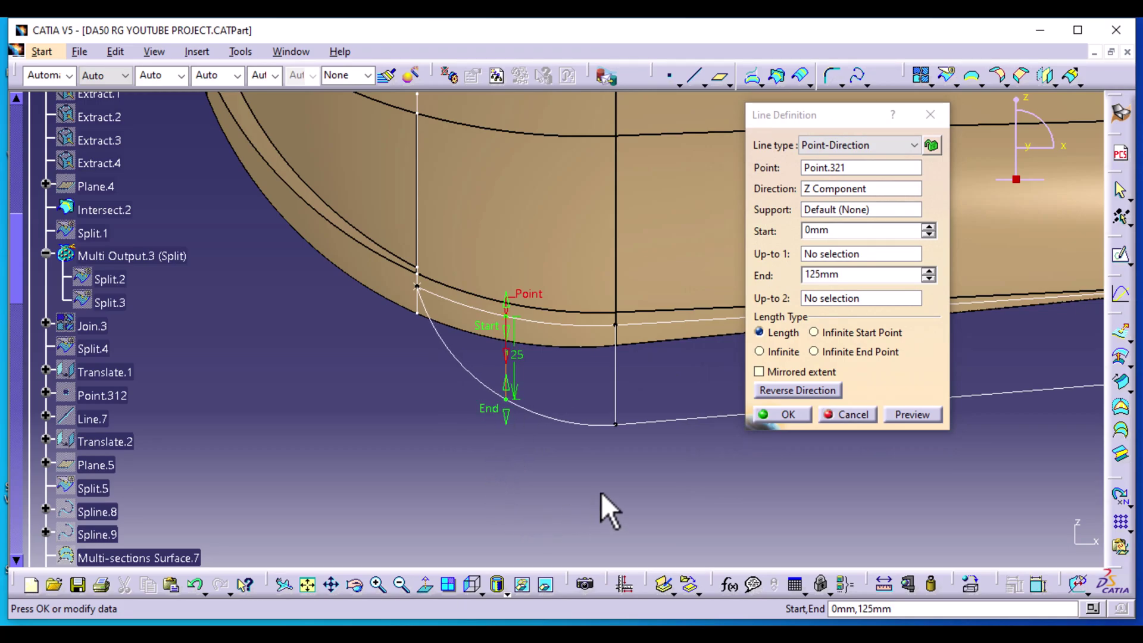
pyautogui.click(789, 415)
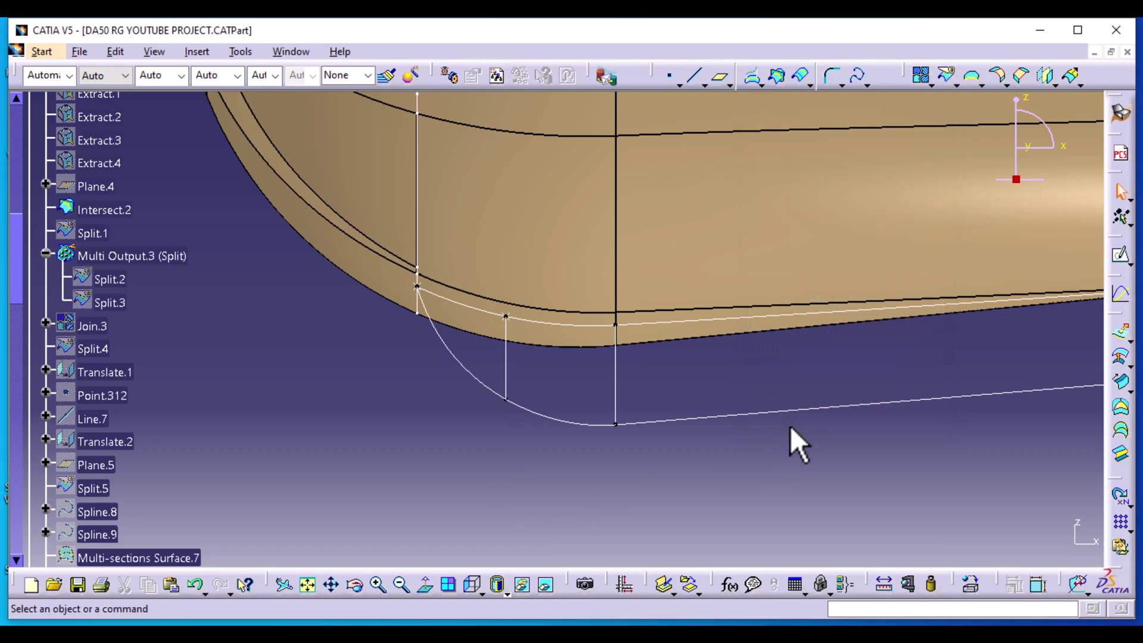
# Step: Hide the vertical helper lines Line.14 and Line.13
pyautogui.rightClick(507, 367)
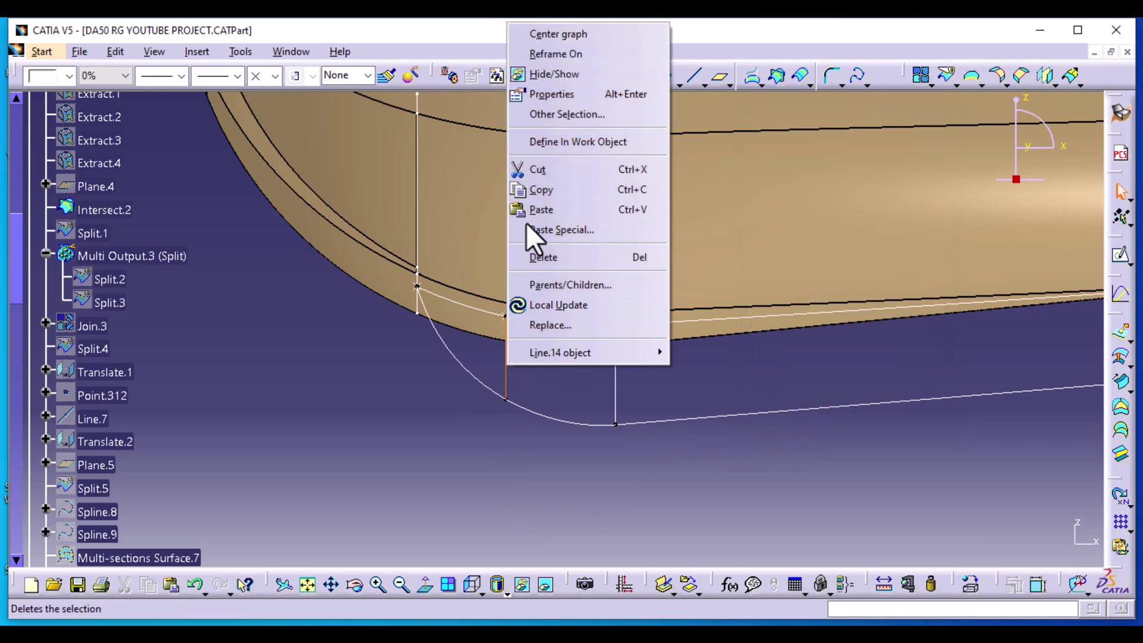
pyautogui.click(566, 75)
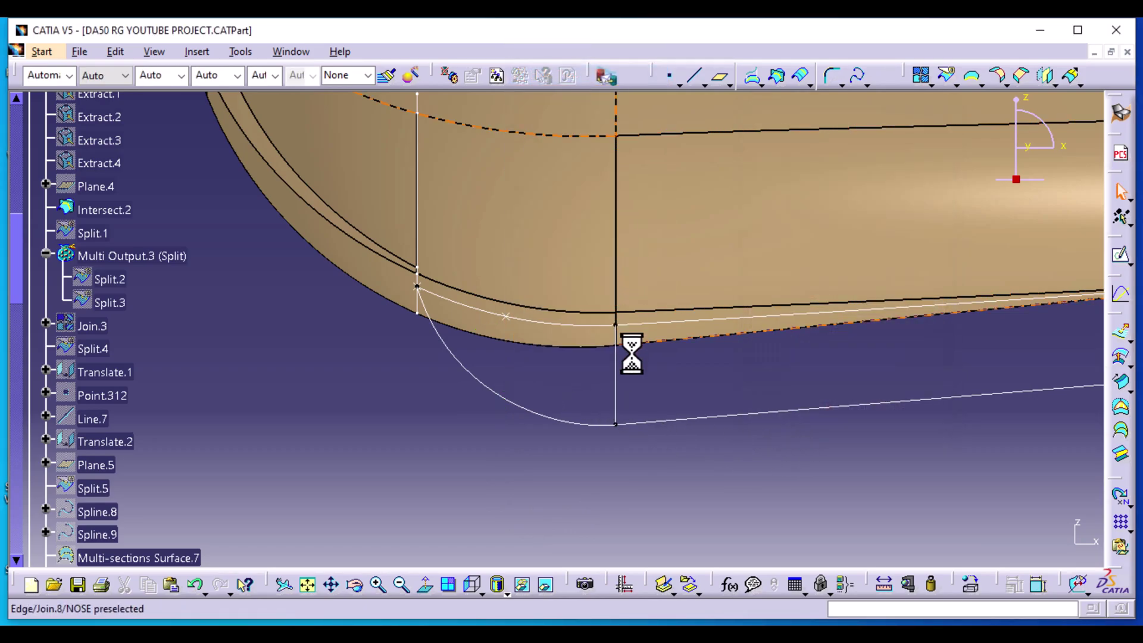
pyautogui.rightClick(615, 391)
pyautogui.click(677, 101)
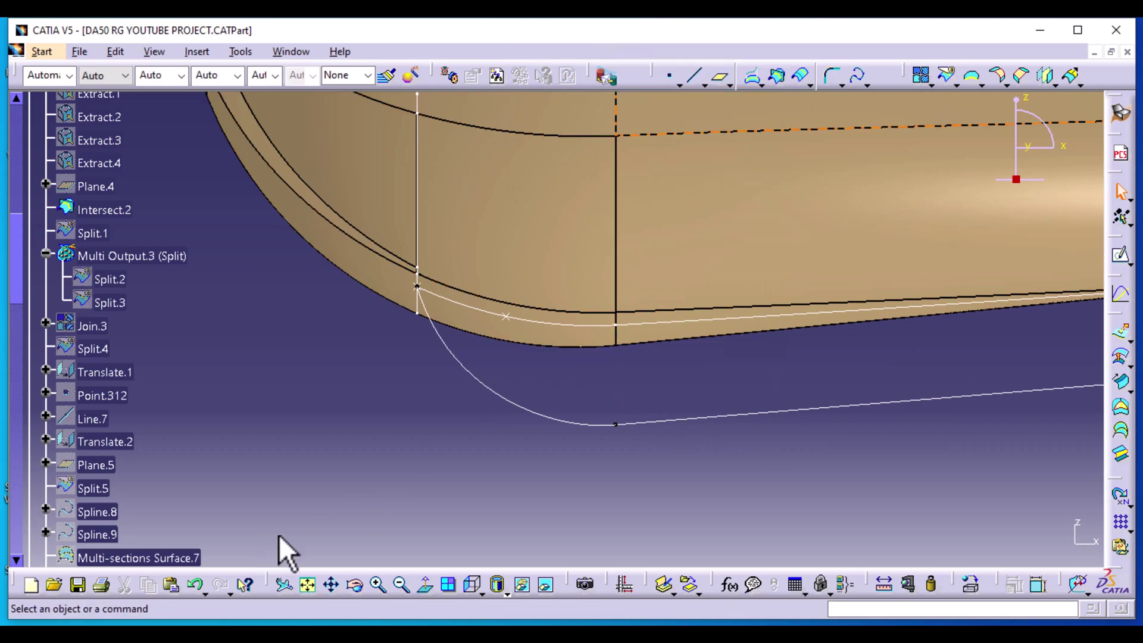
# Step: Reorient the view obliquely onto the nose and start the Split command
pyautogui.moveTo(349, 472); pyautogui.dragTo(403, 601, button='middle')
pyautogui.scroll(-10, 345, 360)
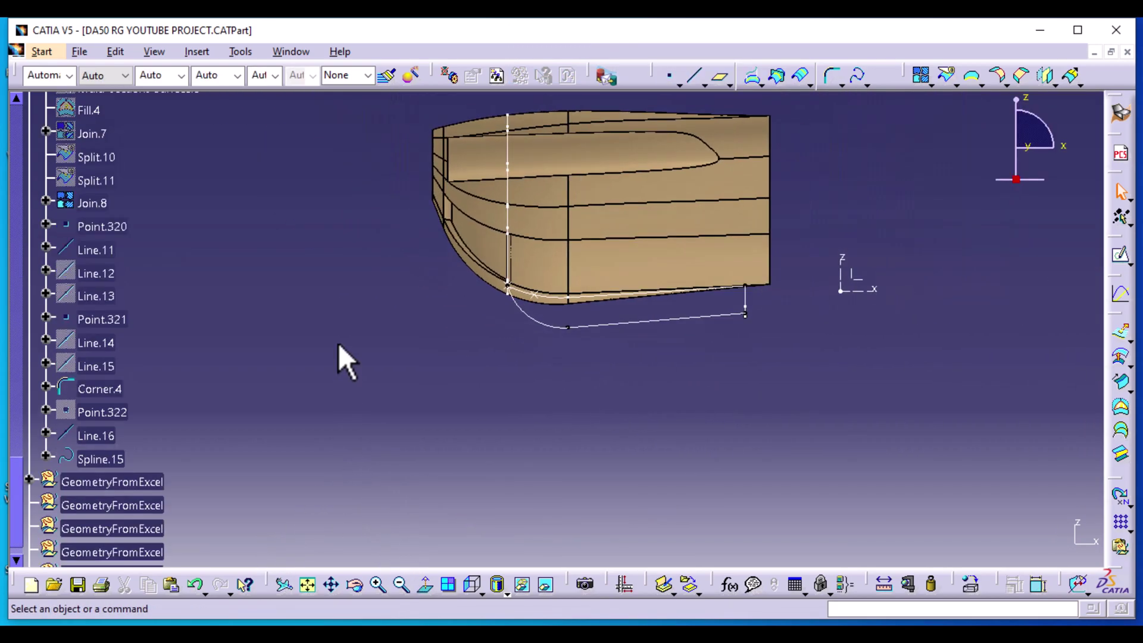
pyautogui.moveTo(365, 332); pyautogui.dragTo(558, 343, button='middle')
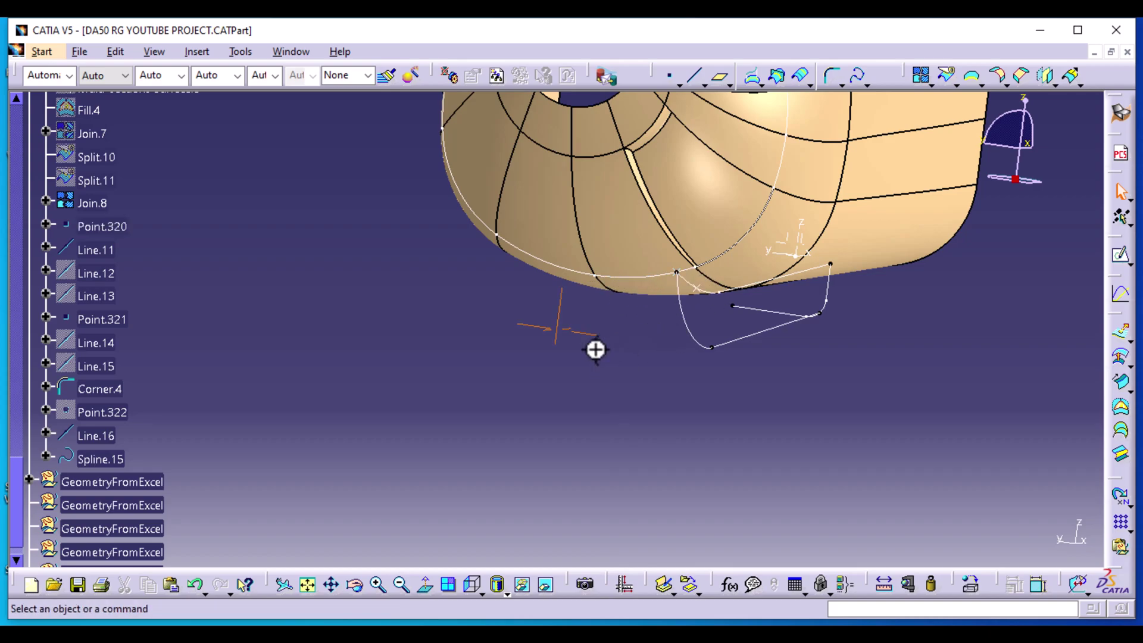
pyautogui.moveTo(605, 366); pyautogui.dragTo(516, 433, button='middle')
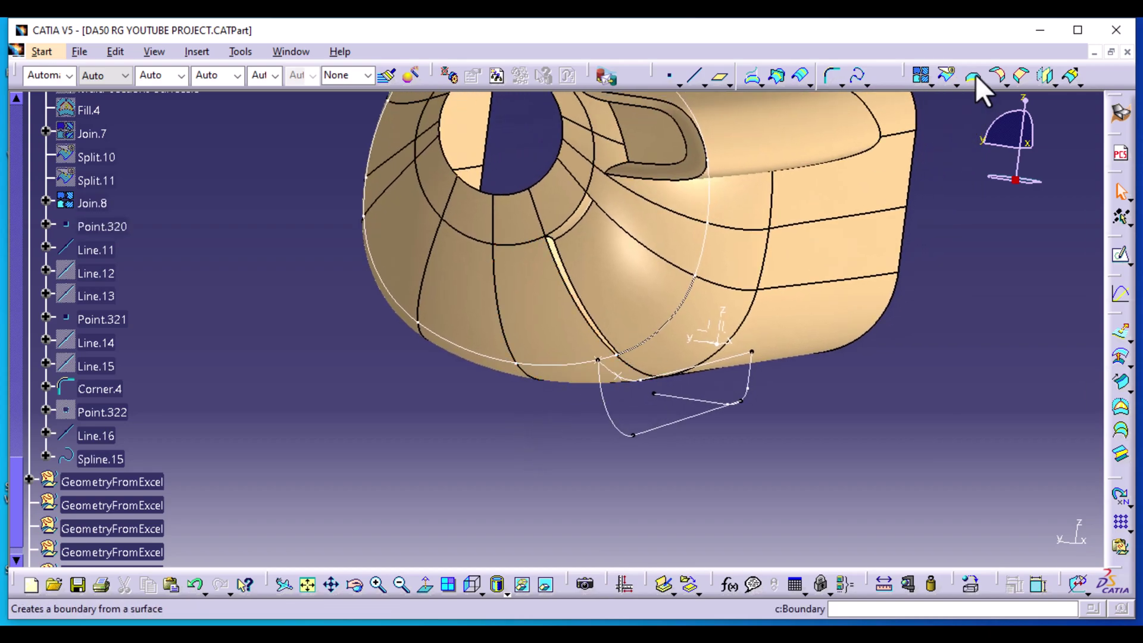
pyautogui.click(948, 75)
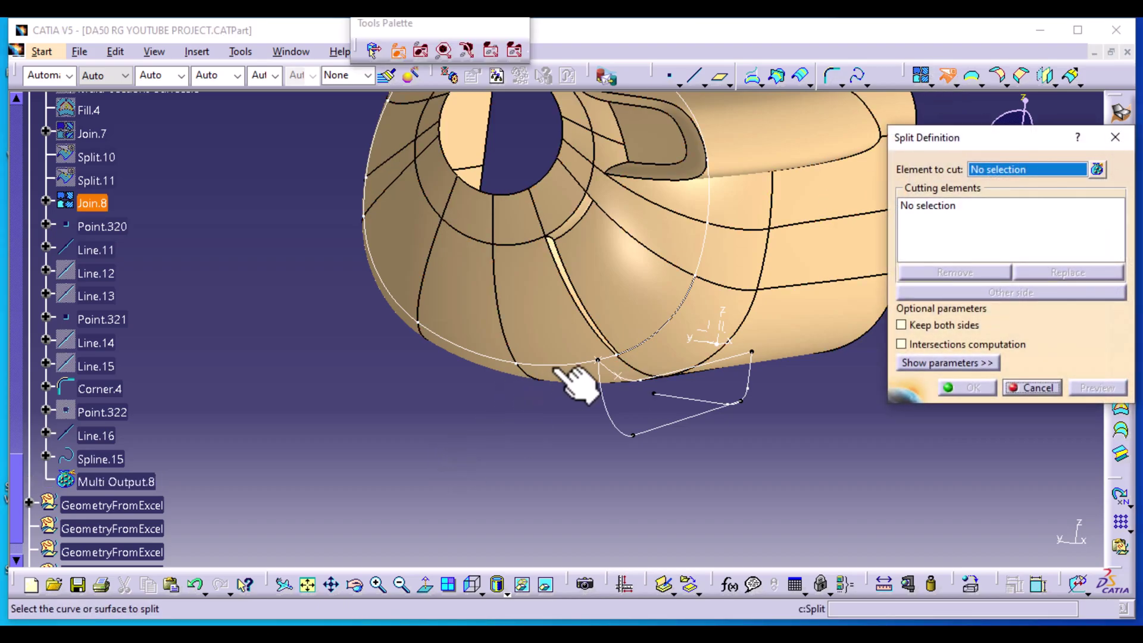
# Step: Split the Intersect.2 curve with the ZX plane and Point.320, producing Split.15
pyautogui.click(553, 366)
pyautogui.moveTo(830, 481); pyautogui.dragTo(627, 449, button='middle')
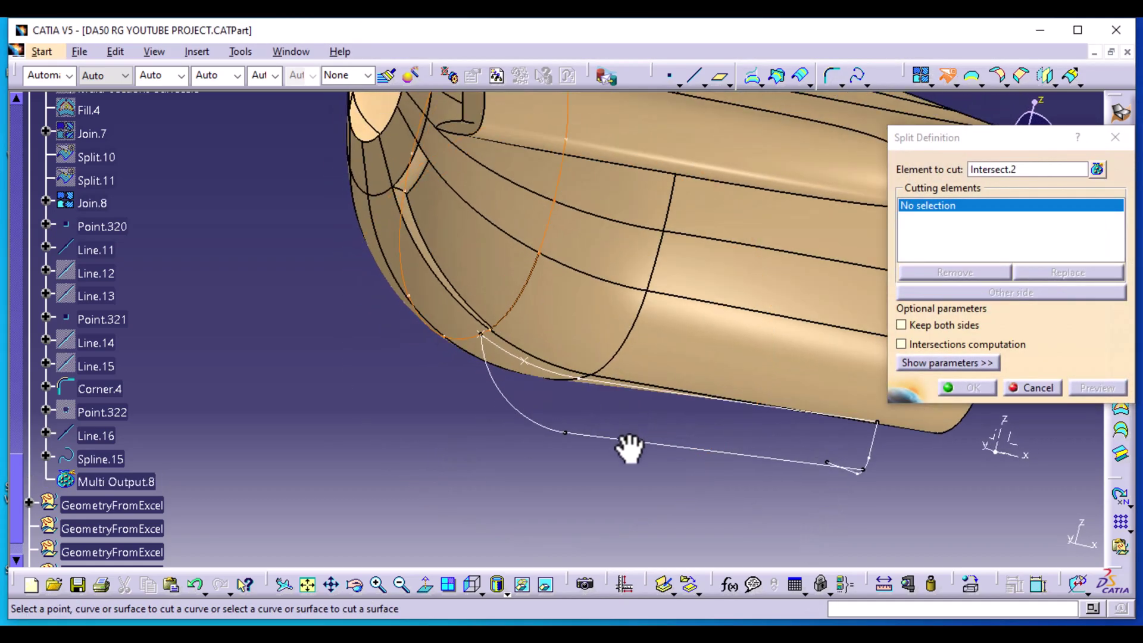
pyautogui.click(1016, 442)
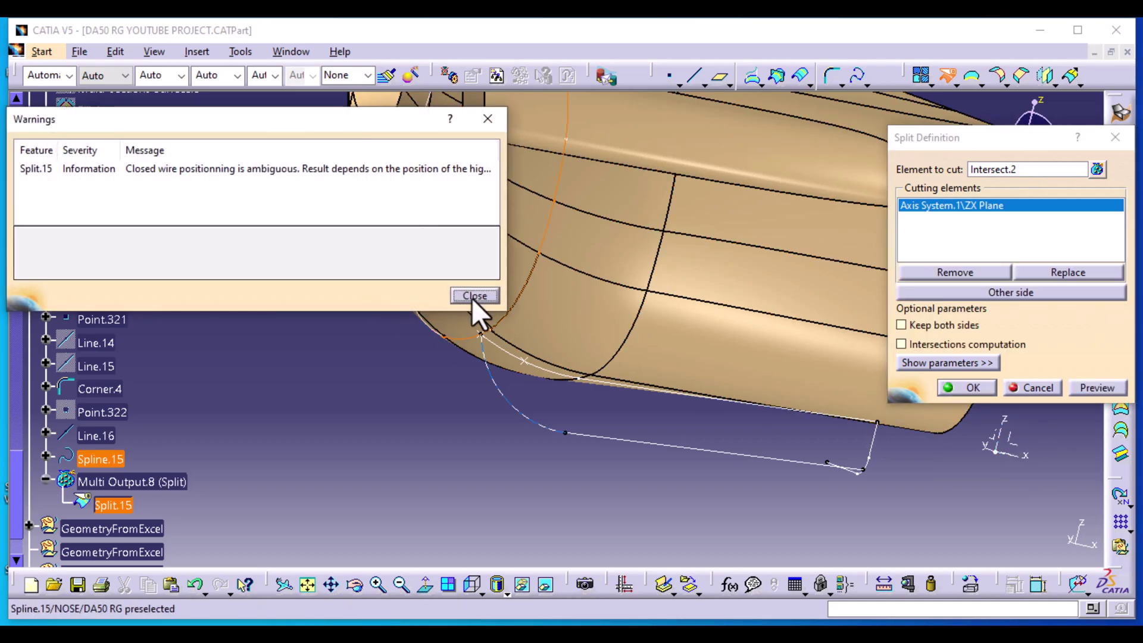
pyautogui.click(475, 296)
pyautogui.moveTo(321, 434); pyautogui.dragTo(595, 393, button='middle')
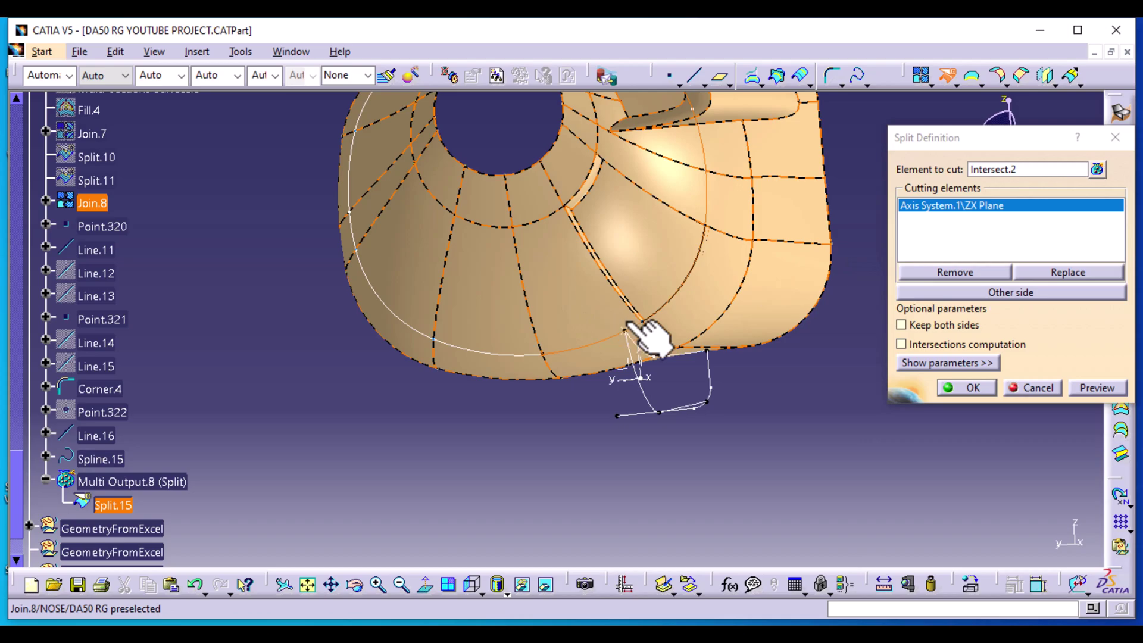
pyautogui.click(624, 331)
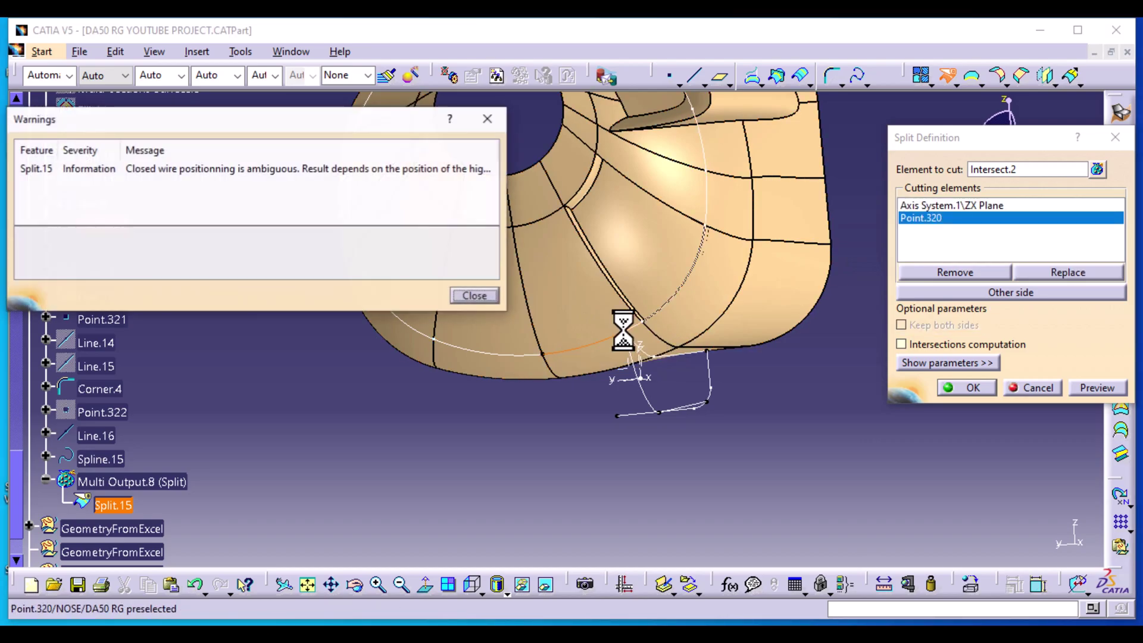
pyautogui.click(474, 296)
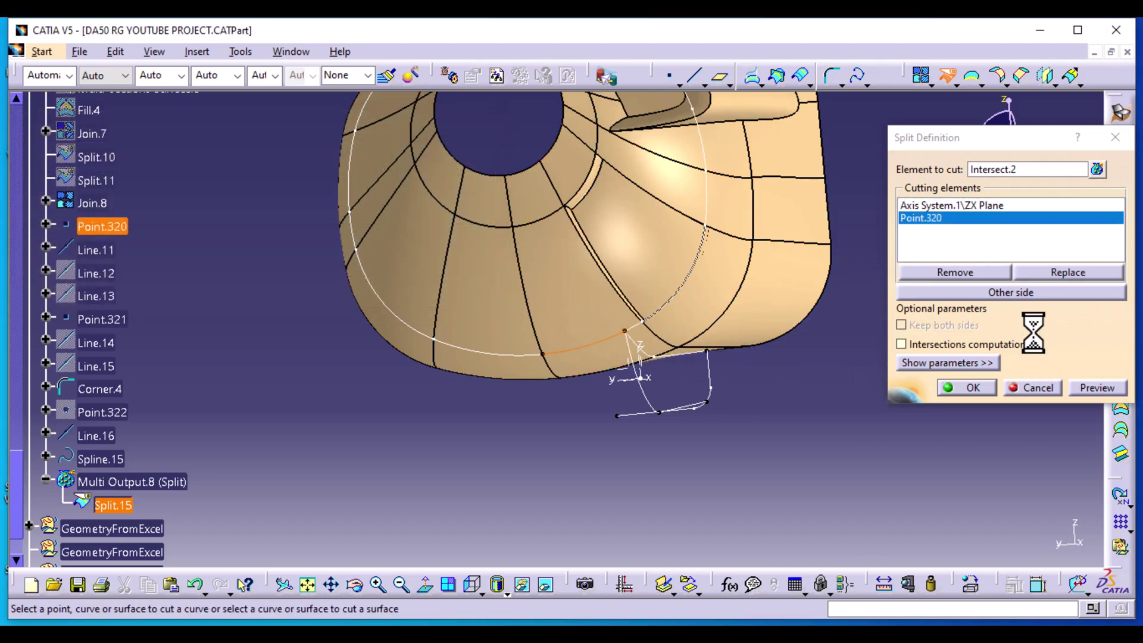
pyautogui.click(975, 386)
pyautogui.moveTo(538, 467); pyautogui.dragTo(476, 485, button='middle')
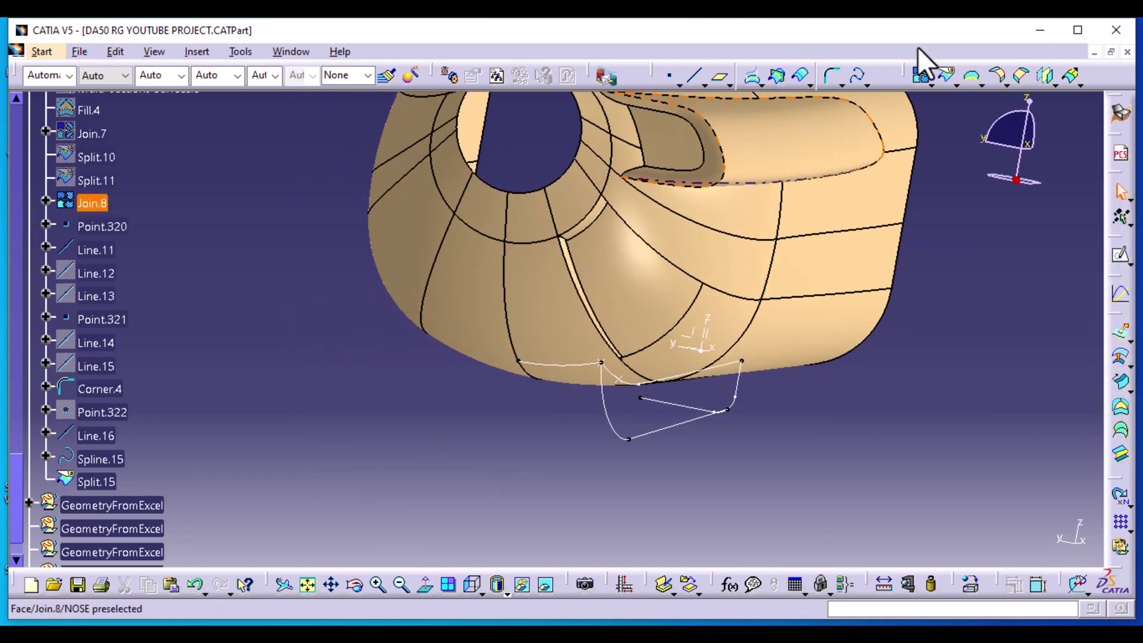
# Step: Join Spline.15 and Line.16 into the single curve Join.13
pyautogui.click(922, 76)
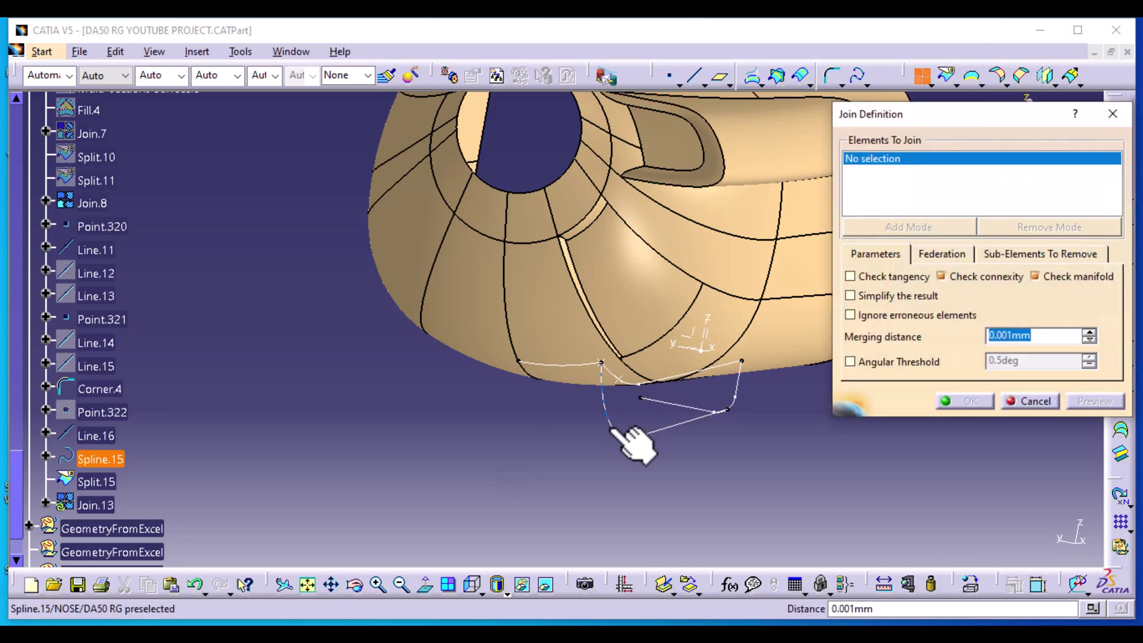
pyautogui.click(610, 426)
pyautogui.click(670, 426)
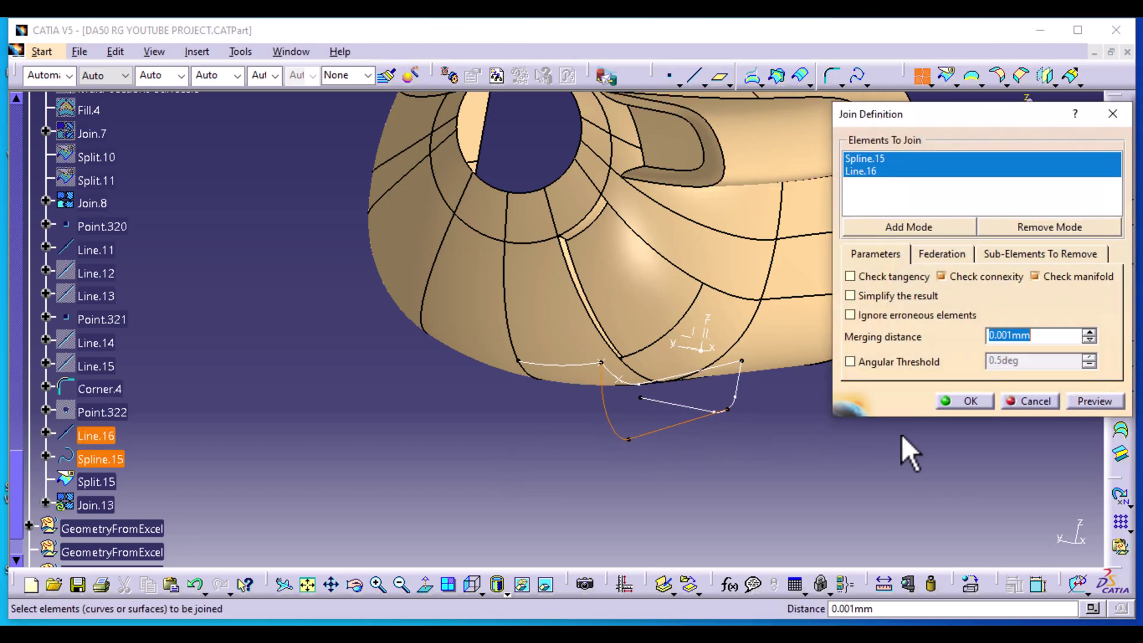
pyautogui.click(1089, 404)
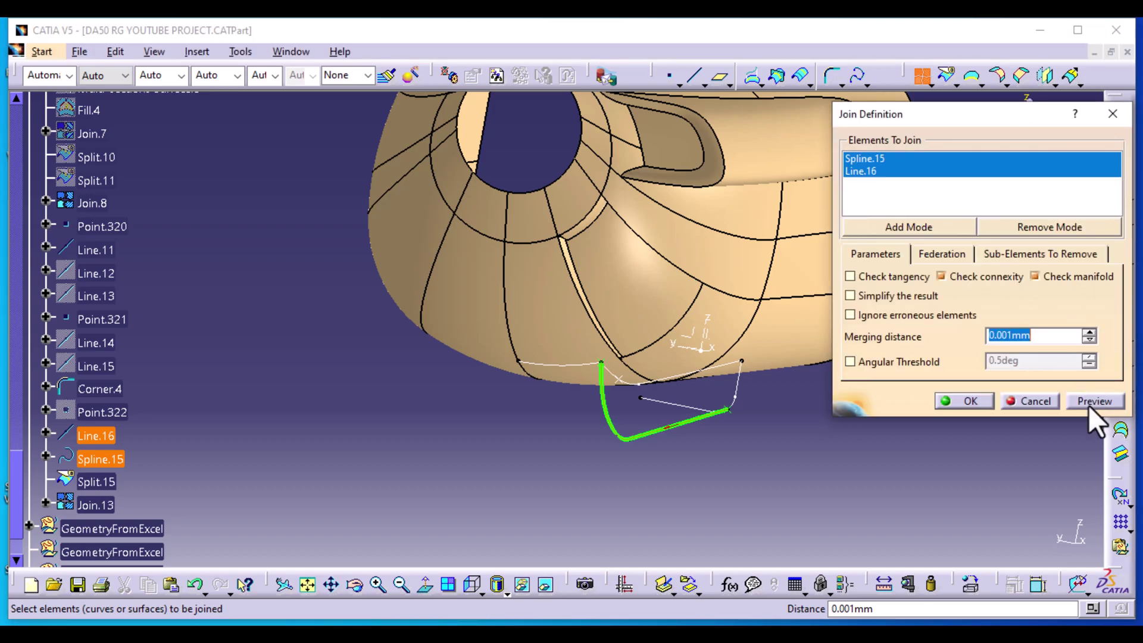
pyautogui.click(961, 401)
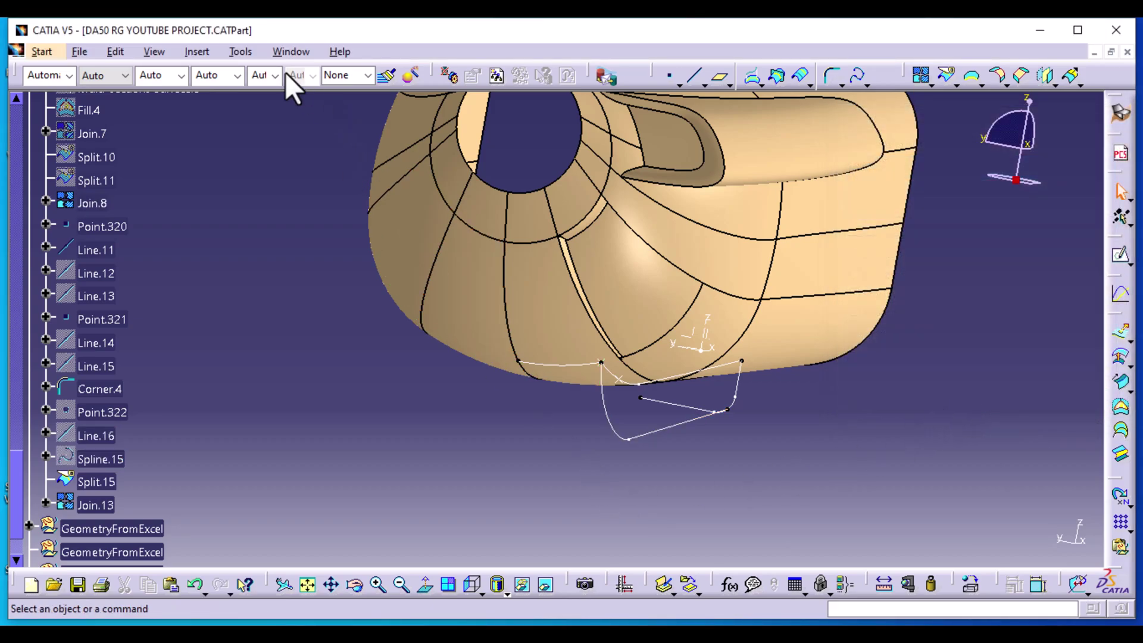
pyautogui.click(243, 53)
# Step: Hide all points in the part, then start a Symmetry transformation
pyautogui.moveTo(294, 187)
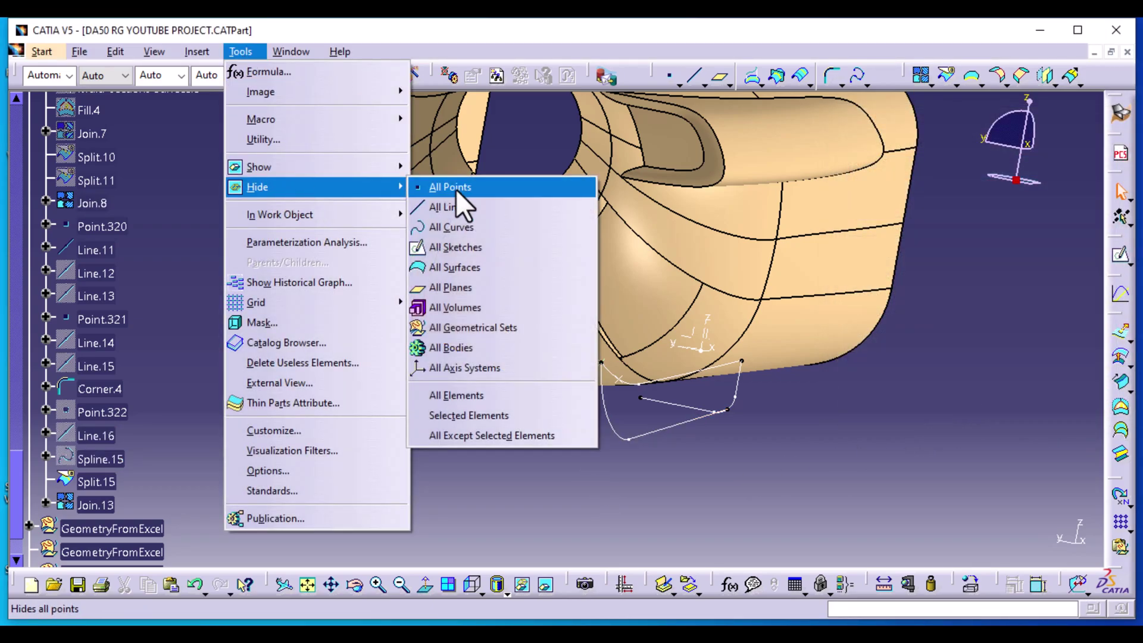
pyautogui.click(480, 187)
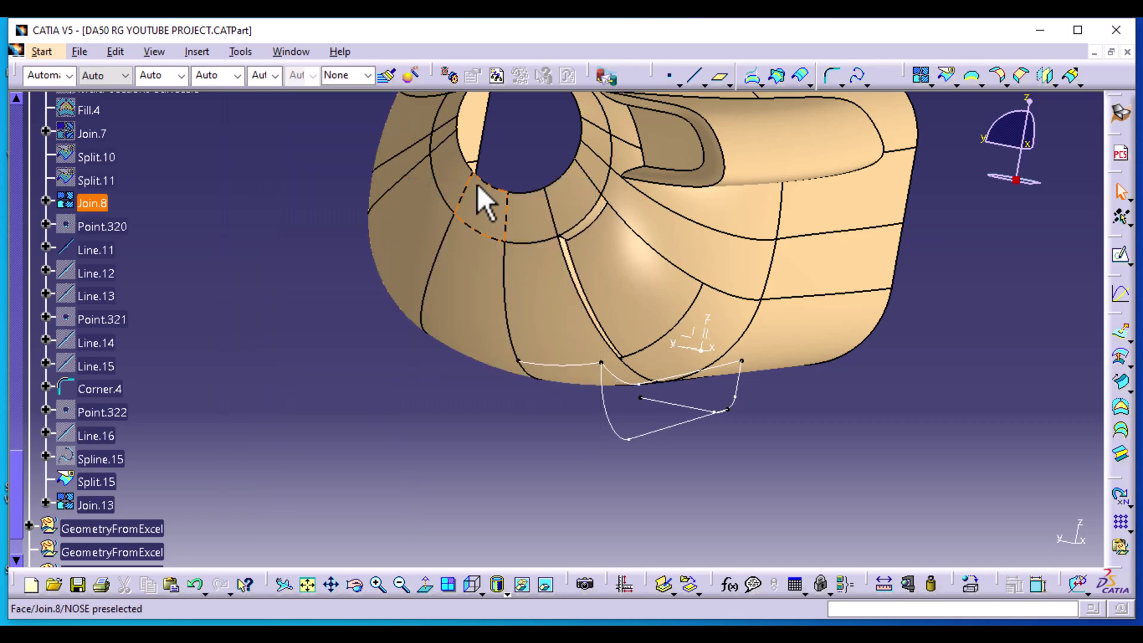
pyautogui.moveTo(491, 448); pyautogui.dragTo(555, 430, button='middle')
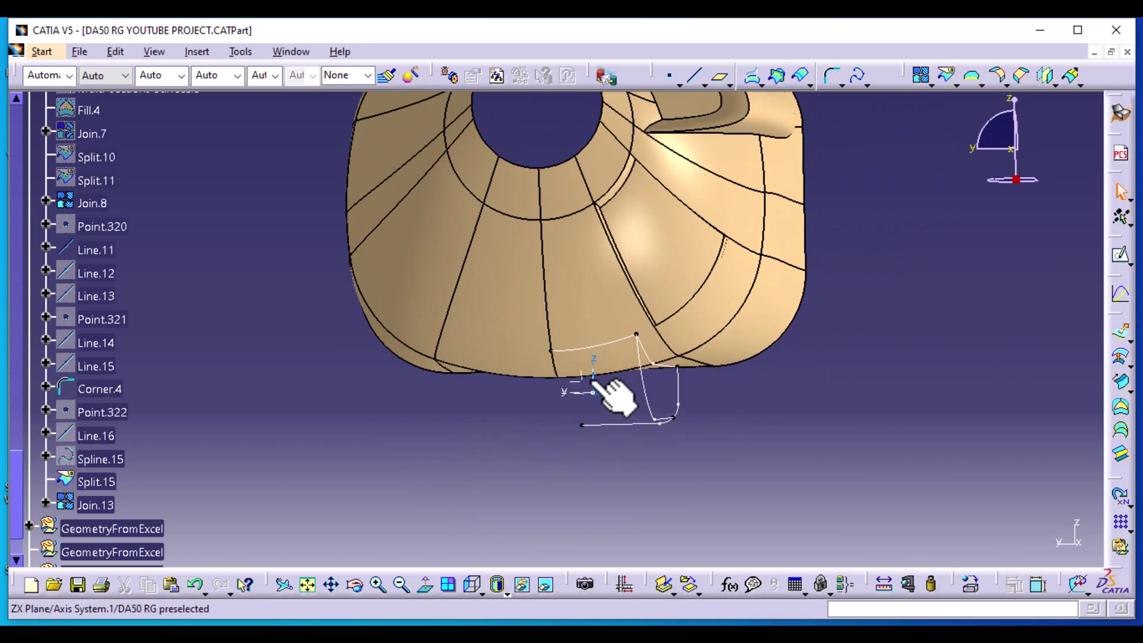
pyautogui.moveTo(598, 468); pyautogui.dragTo(539, 476, button='middle')
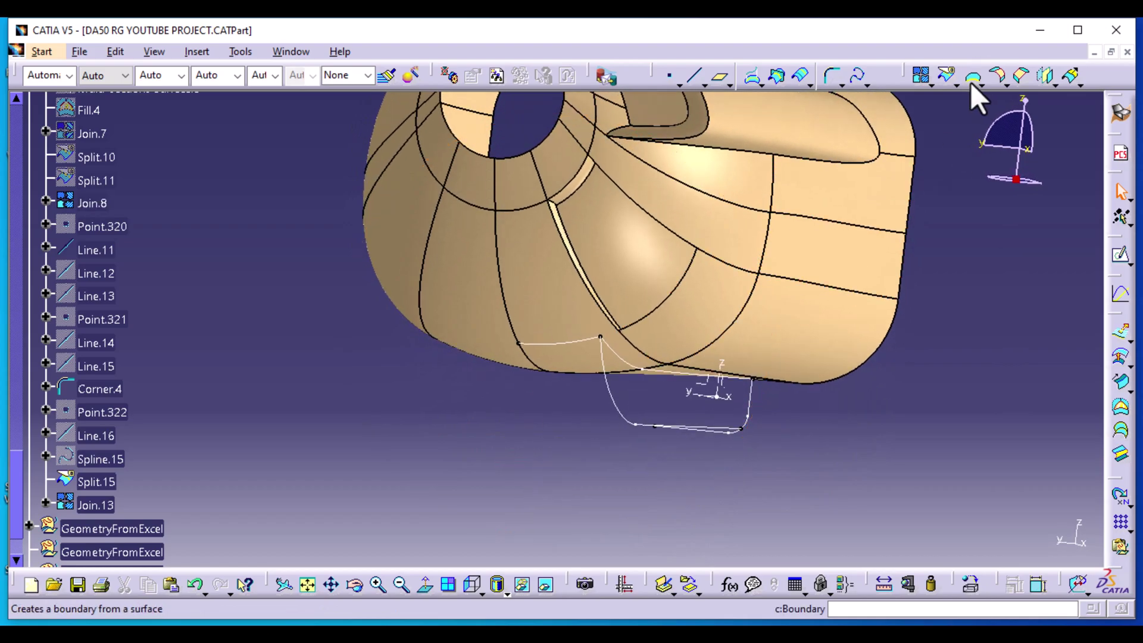
pyautogui.click(1045, 74)
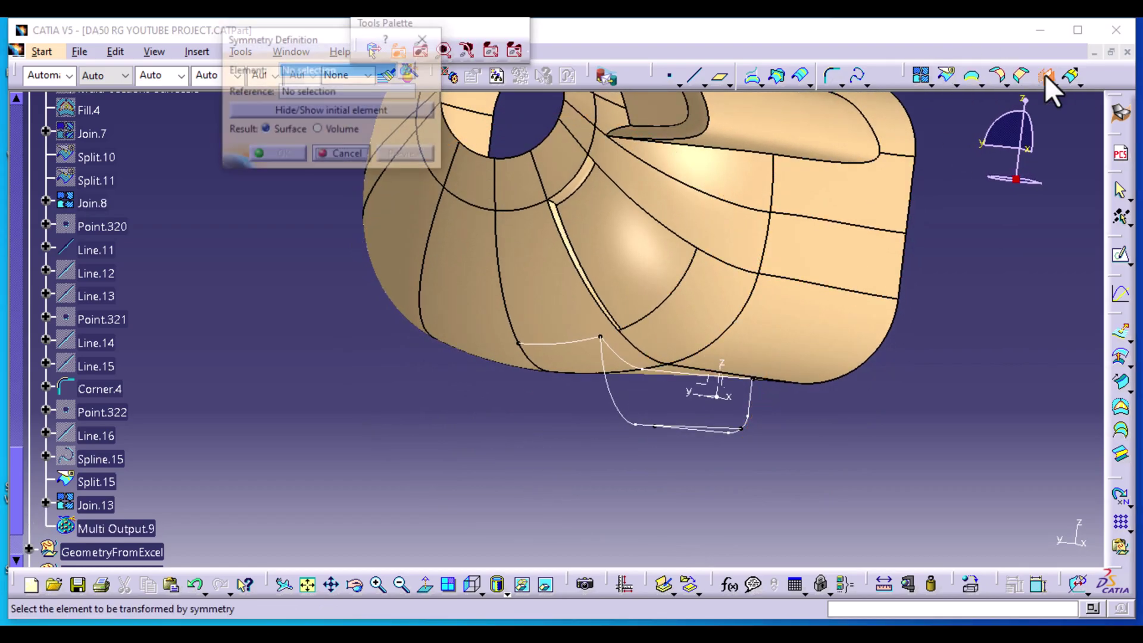
# Step: Select Split.15, Join.13, Line.11 and Corner.4 as the elements to mirror
pyautogui.click(602, 358)
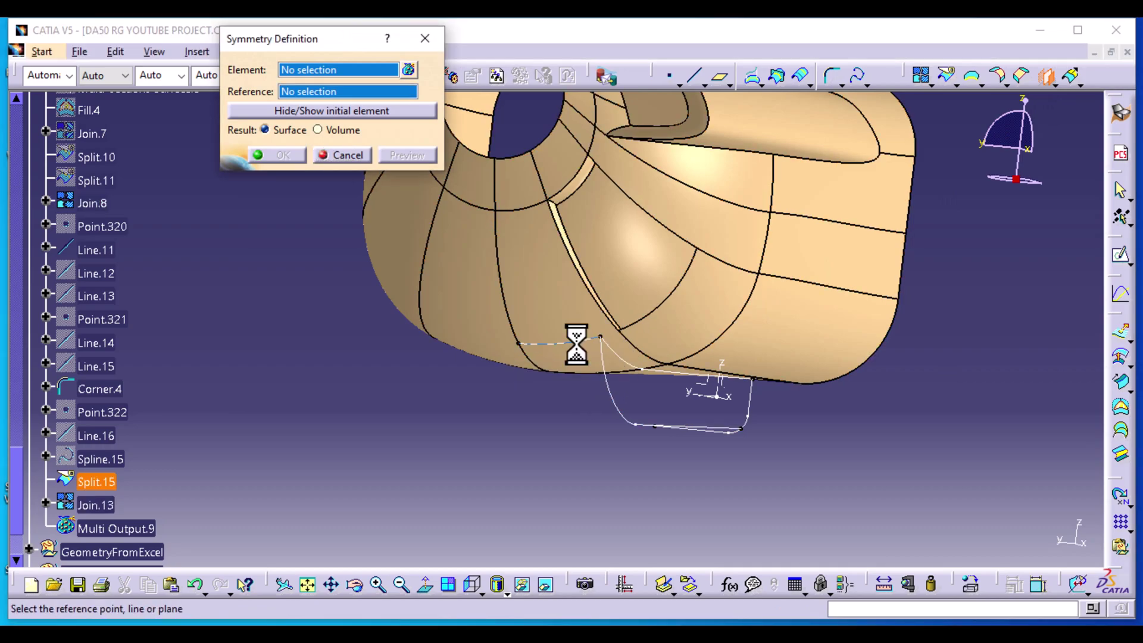
pyautogui.click(407, 66)
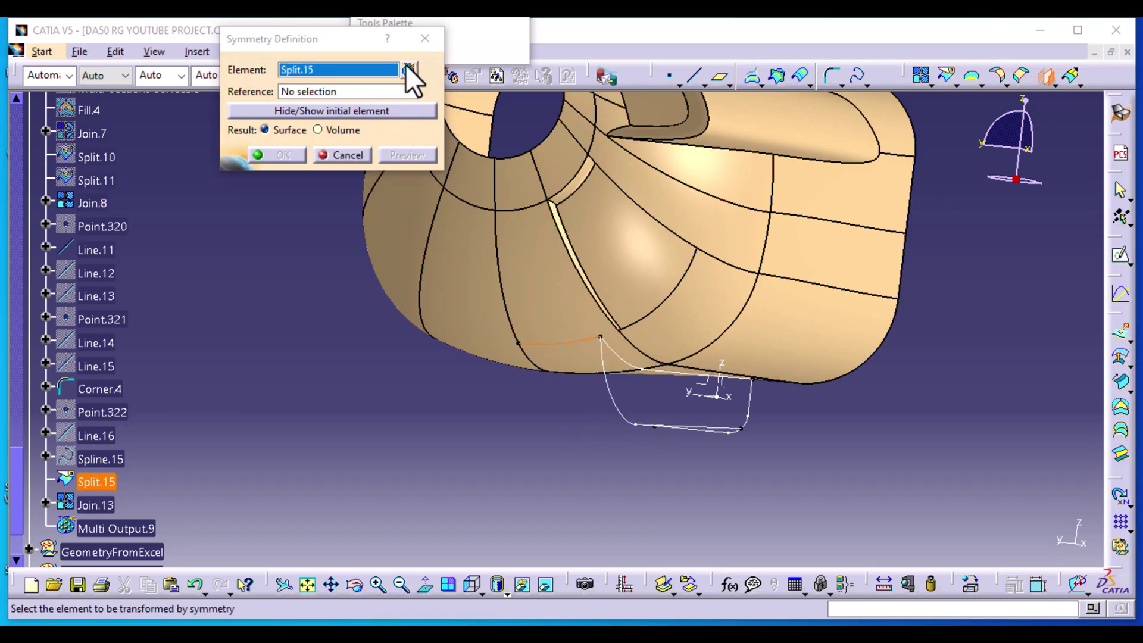
pyautogui.click(636, 422)
pyautogui.click(661, 372)
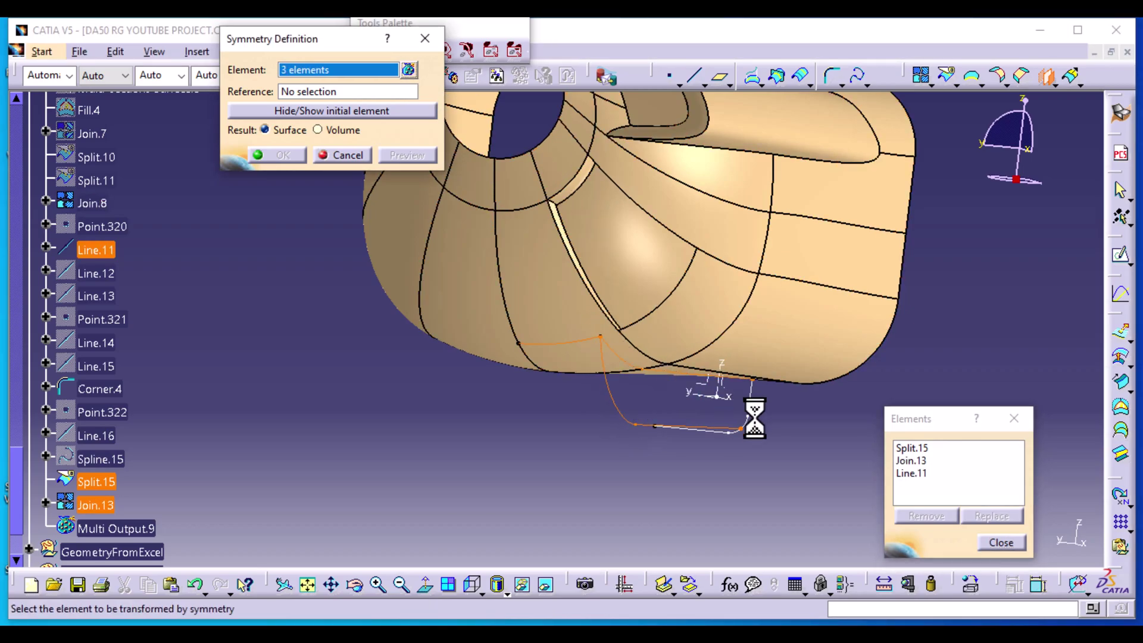
pyautogui.click(749, 414)
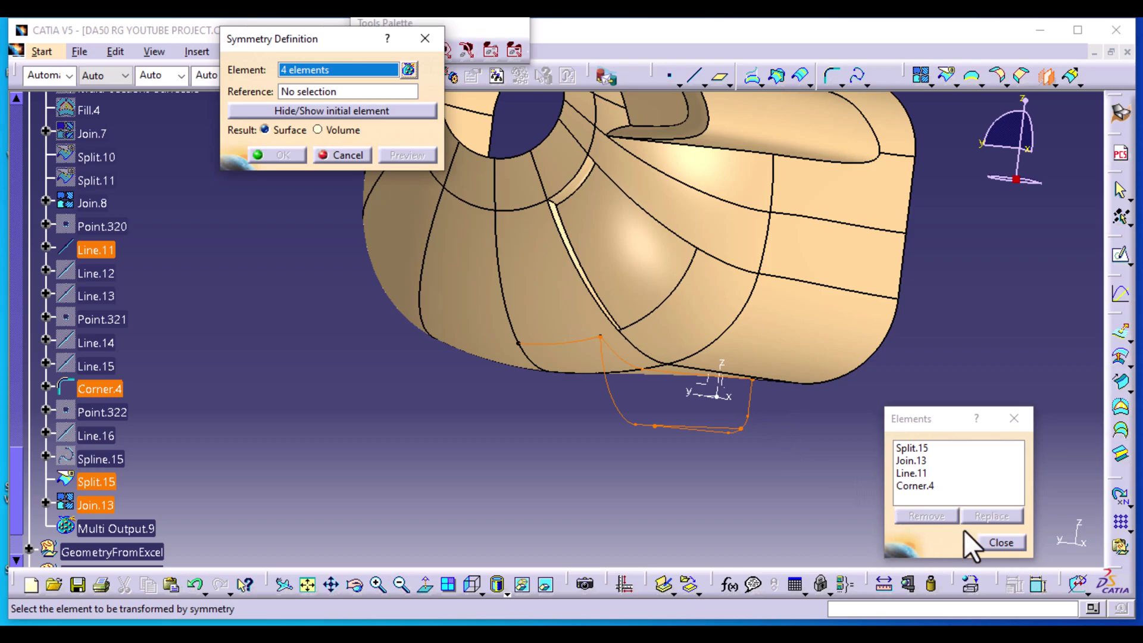
pyautogui.click(1001, 542)
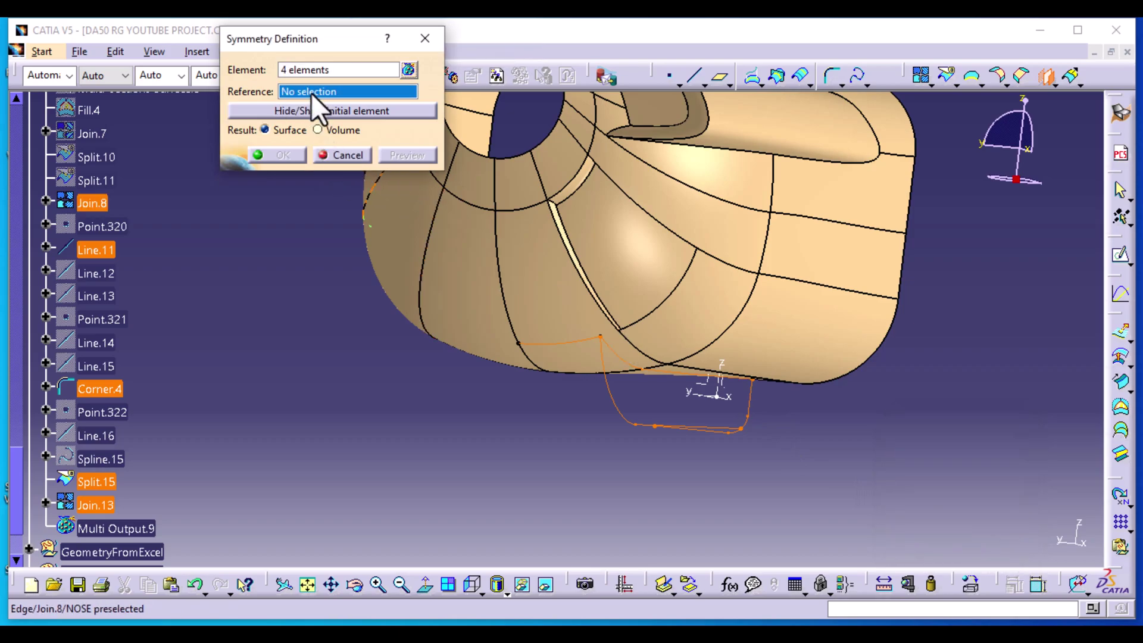
# Step: Set the ZX plane as mirror reference and create the symmetry, Multi Output.9
pyautogui.rightClick(311, 93)
pyautogui.click(790, 429)
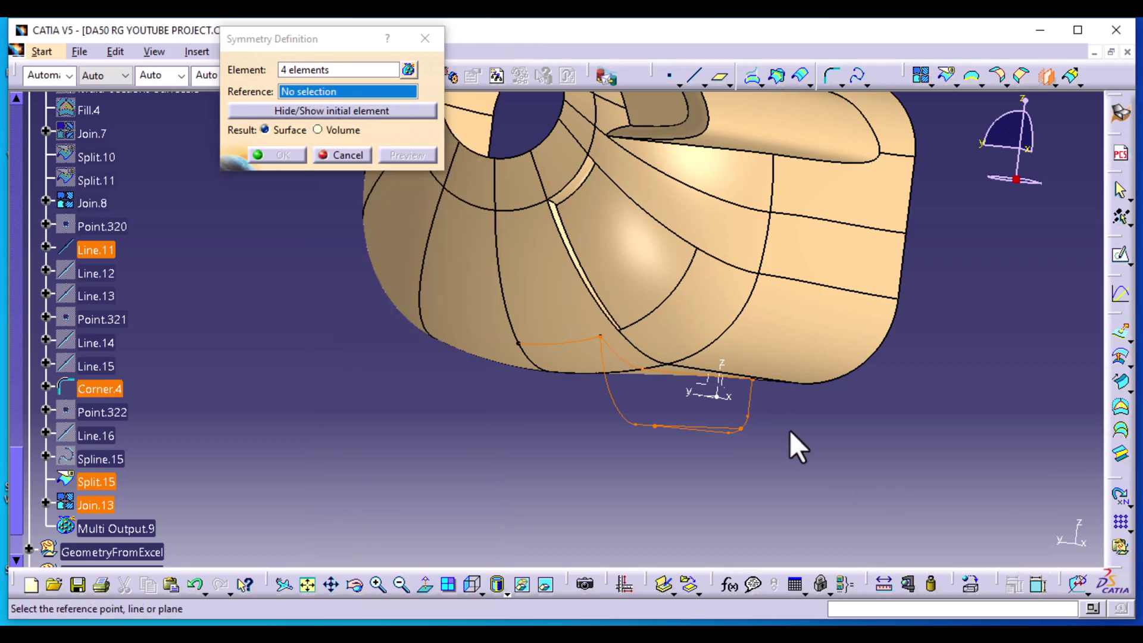
pyautogui.moveTo(798, 429); pyautogui.dragTo(881, 420, button='middle')
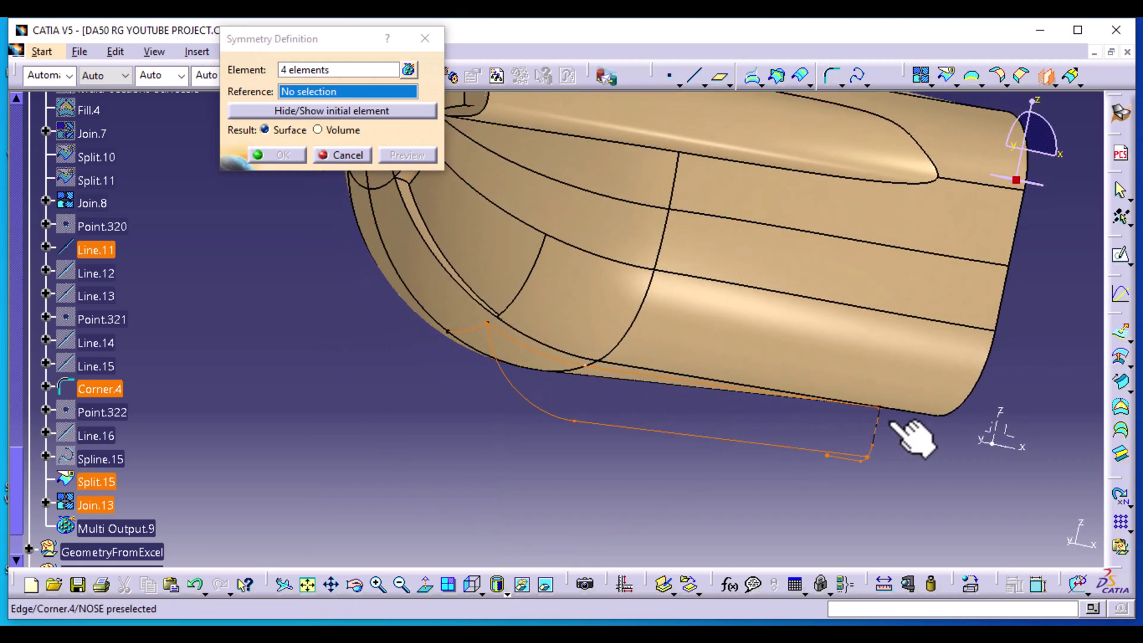
pyautogui.click(1010, 436)
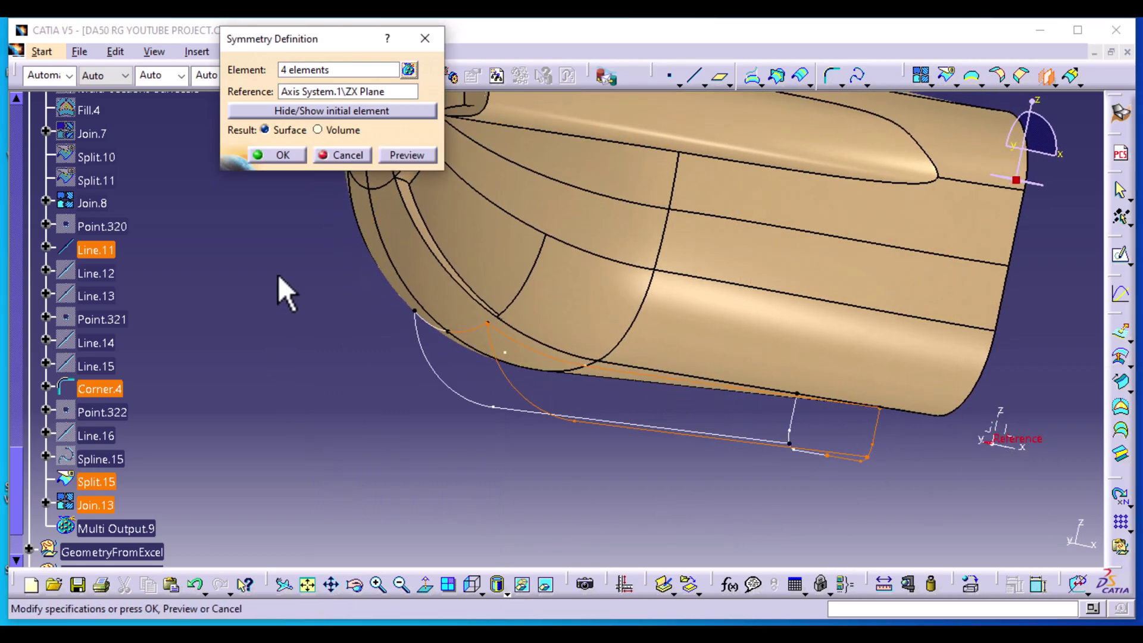
pyautogui.click(286, 153)
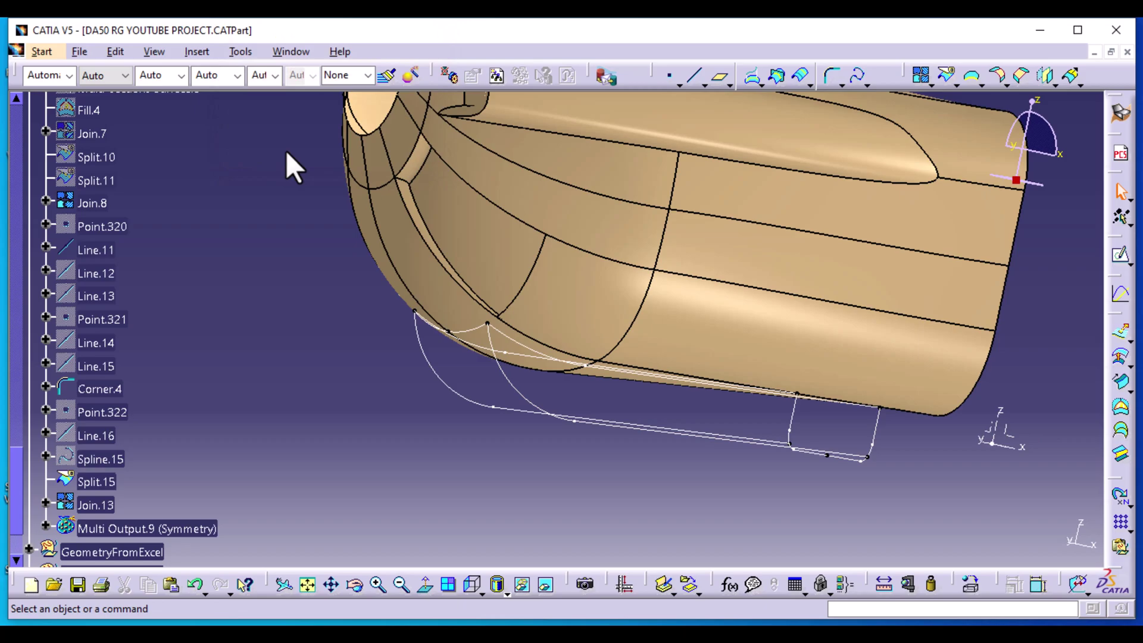
pyautogui.moveTo(306, 300); pyautogui.dragTo(472, 339, button='middle')
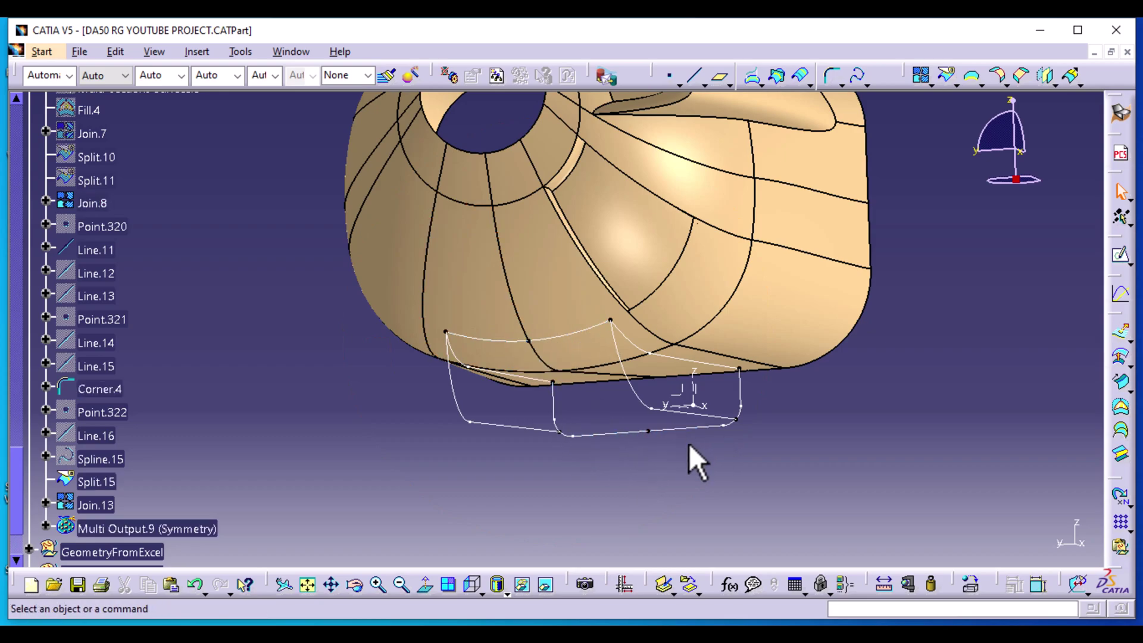
# Step: Join the mirrored arc Symmetry.6 with Split.15 into Join.14
pyautogui.click(921, 77)
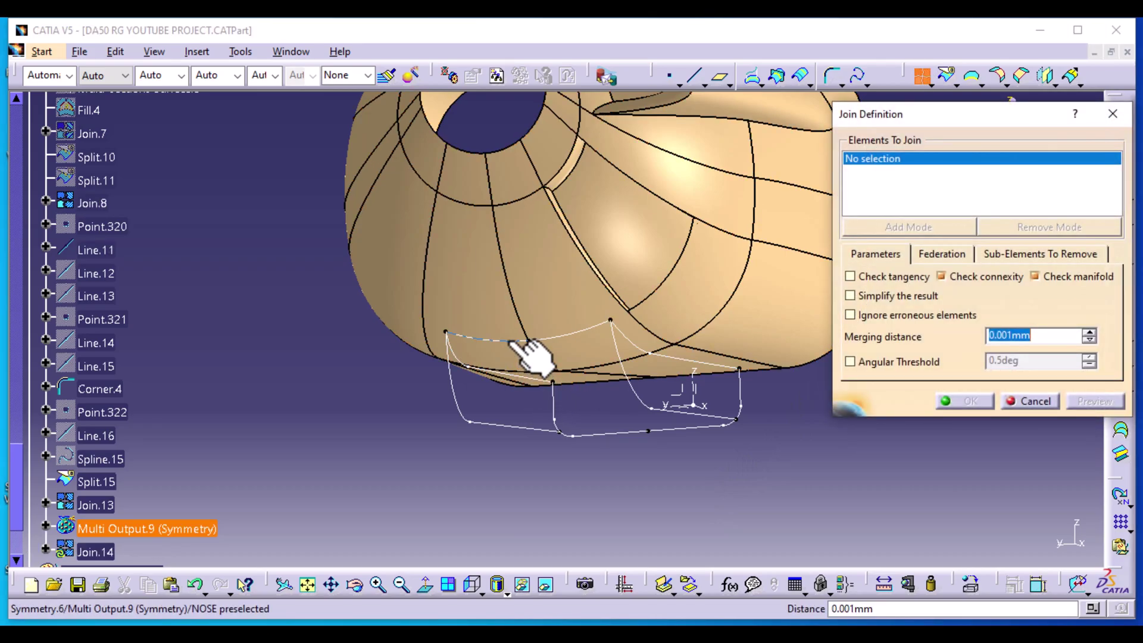
pyautogui.click(516, 342)
pyautogui.click(583, 333)
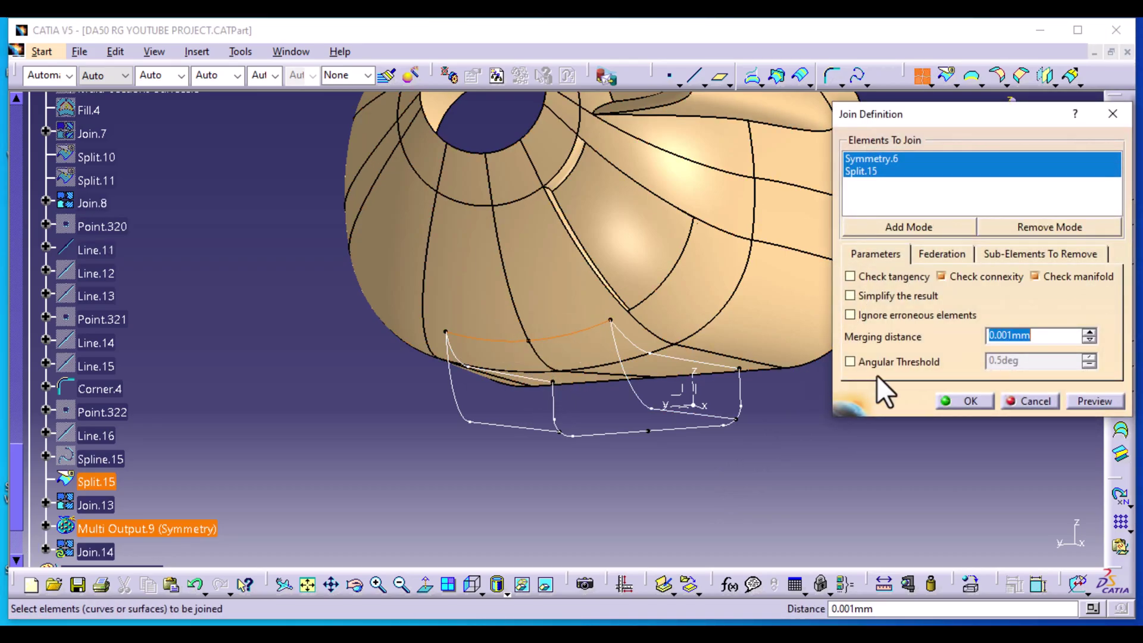
pyautogui.click(1100, 401)
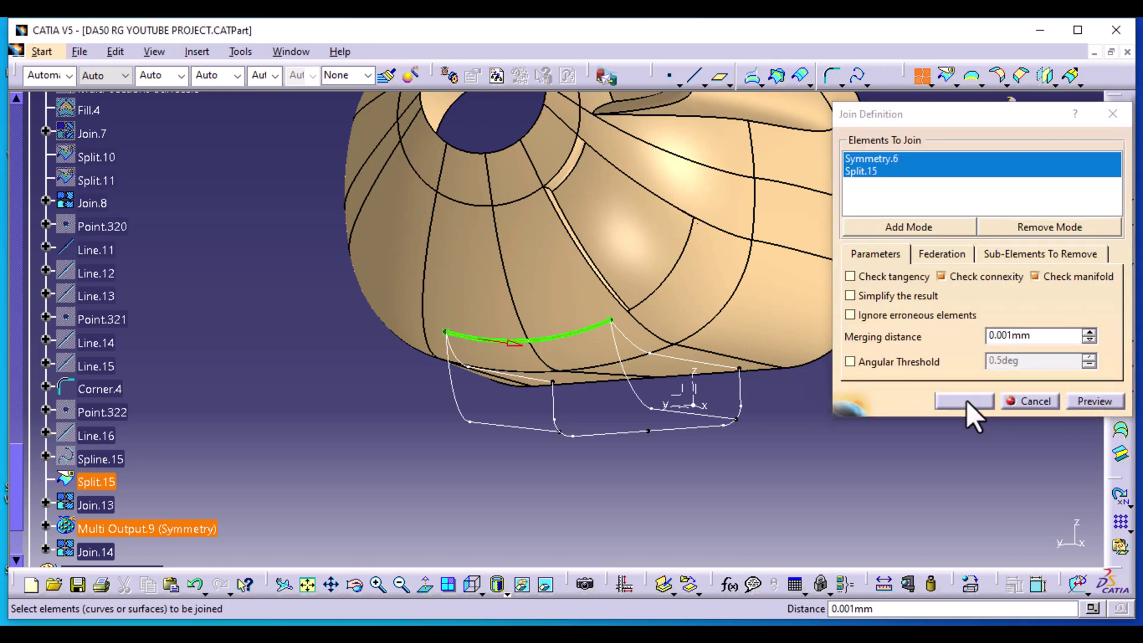
pyautogui.click(965, 400)
# Step: Join the mirrored profile Symmetry.9 with Corner.4 into one lower curve
pyautogui.click(921, 76)
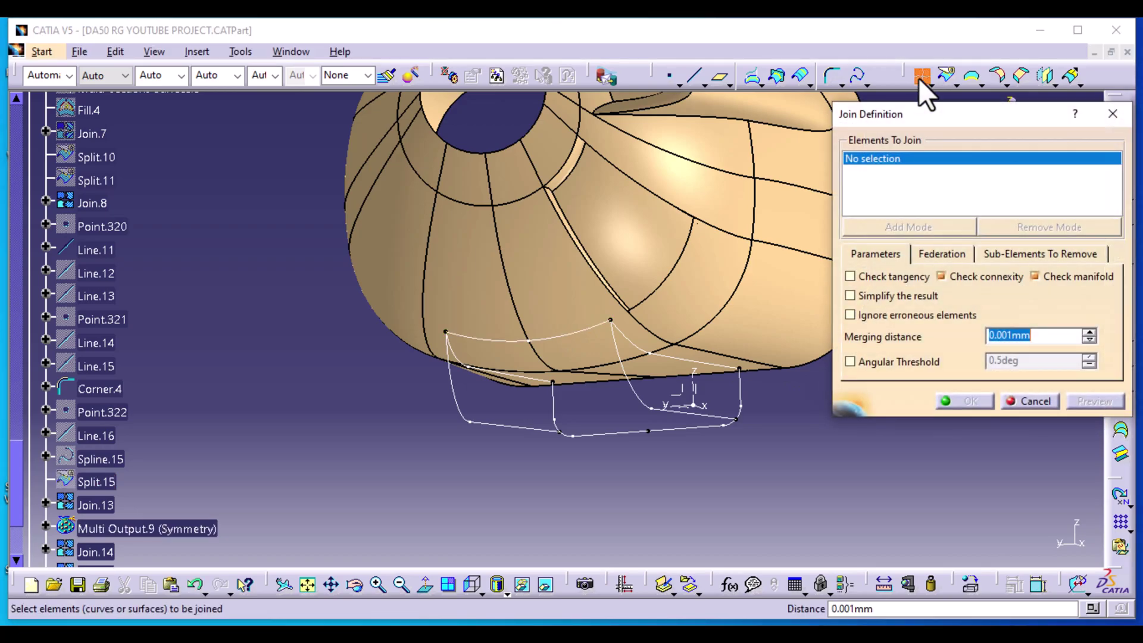
pyautogui.click(613, 434)
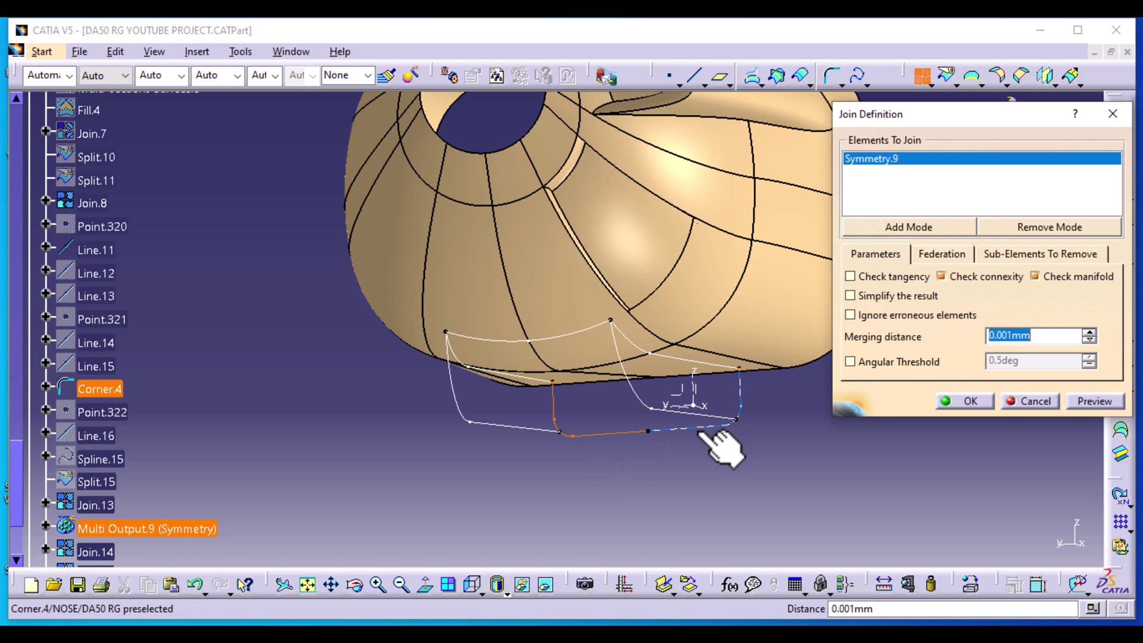
pyautogui.click(717, 426)
pyautogui.click(1095, 404)
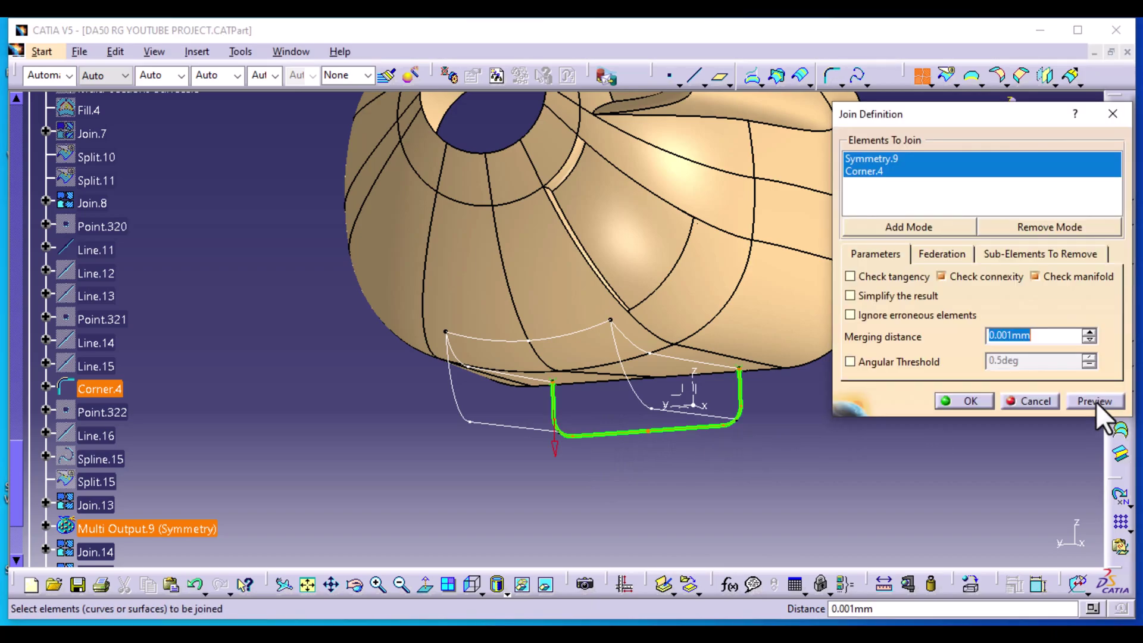
pyautogui.click(972, 400)
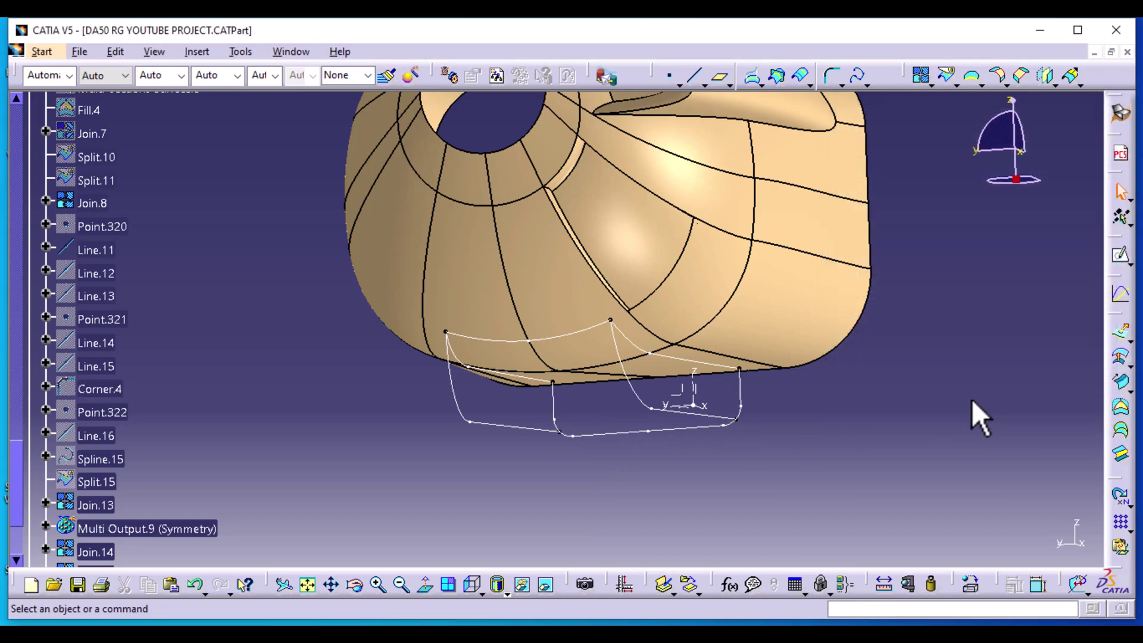
pyautogui.moveTo(802, 436); pyautogui.dragTo(678, 431, button='middle')
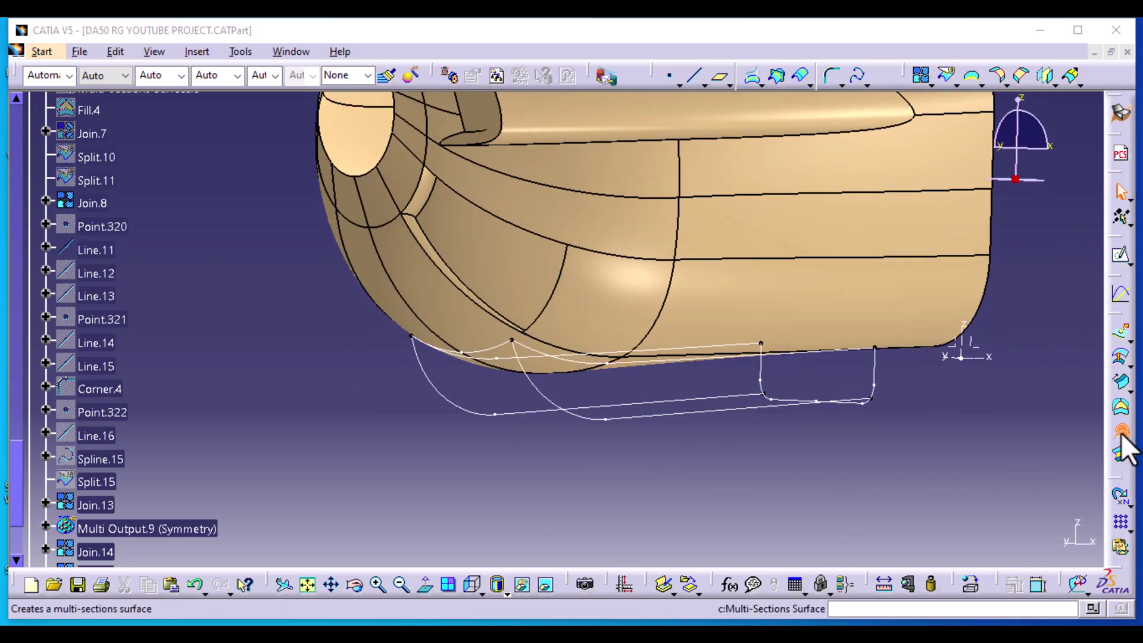
# Step: Start a multi-sections surface using Join.14 and Join.15 as its two sections
pyautogui.click(1122, 448)
pyautogui.moveTo(769, 497); pyautogui.dragTo(592, 436, button='middle')
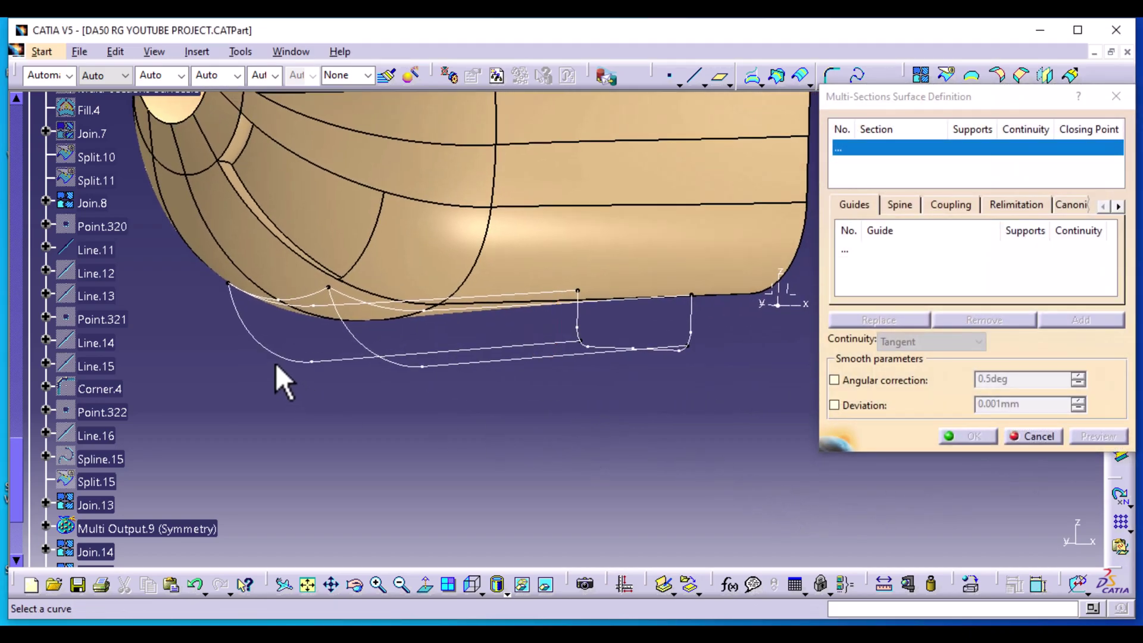
pyautogui.click(298, 299)
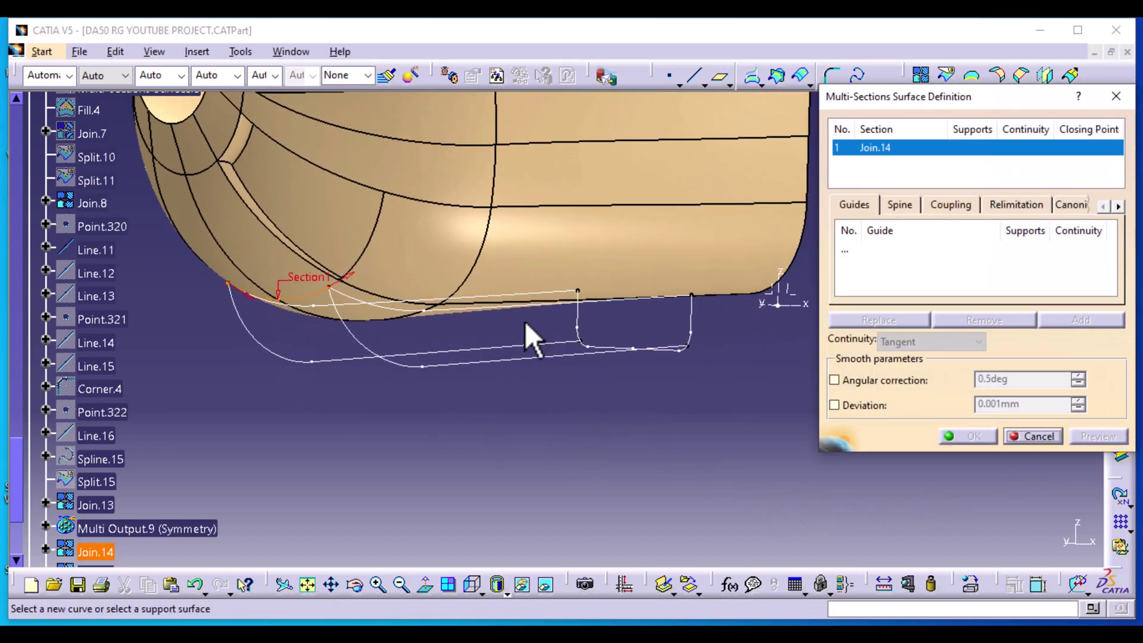
pyautogui.click(576, 321)
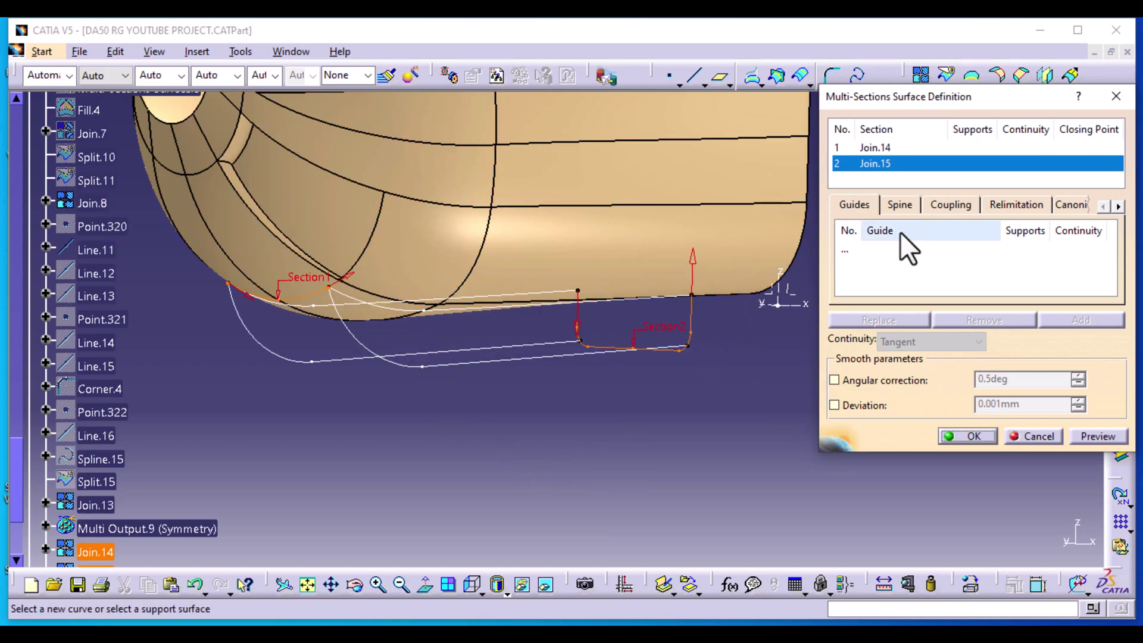
# Step: Add Symmetry.8, Symmetry.7, Join.13 and Line.11 as guide curves and create the surface
pyautogui.click(858, 249)
pyautogui.moveTo(305, 470); pyautogui.dragTo(385, 337, button='middle')
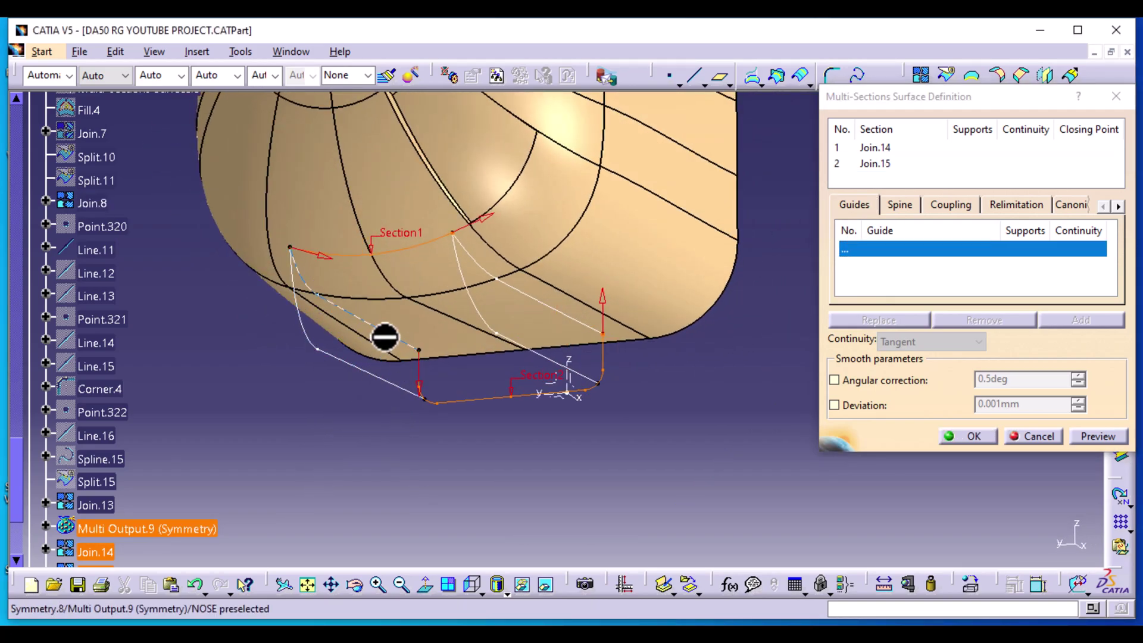
pyautogui.click(385, 337)
pyautogui.click(402, 389)
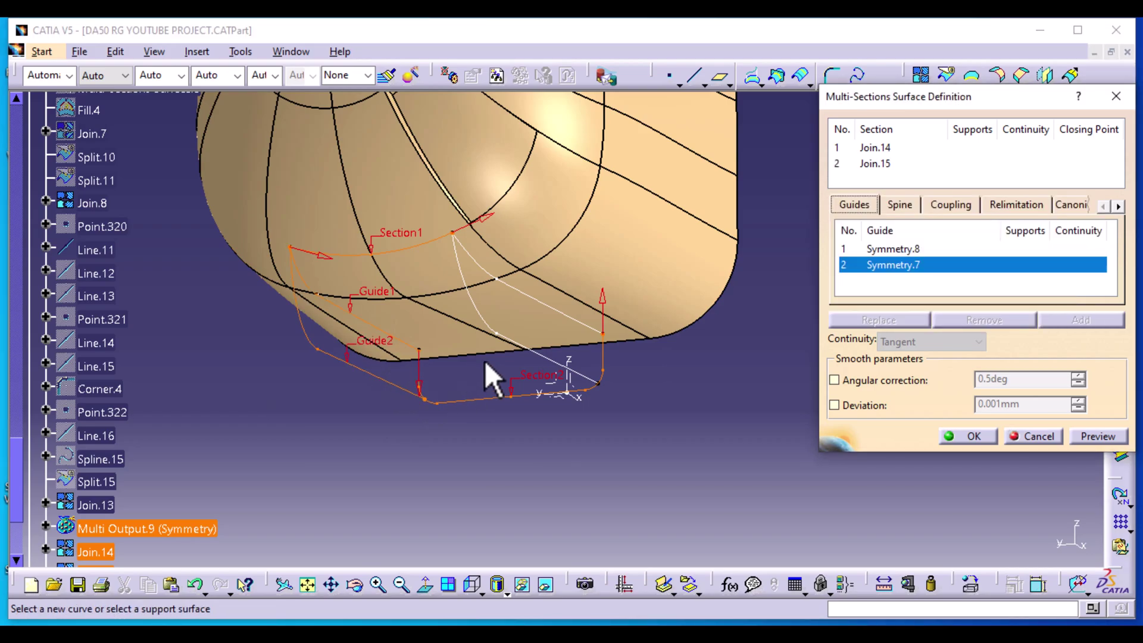
pyautogui.click(543, 357)
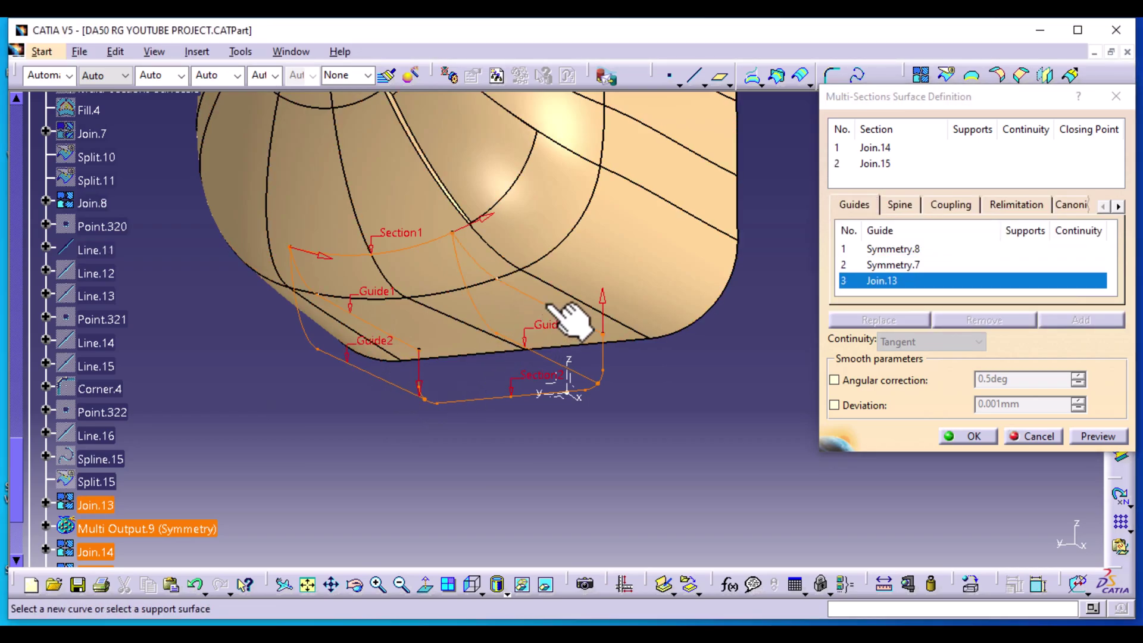
pyautogui.click(549, 305)
pyautogui.moveTo(710, 389); pyautogui.dragTo(552, 456, button='middle')
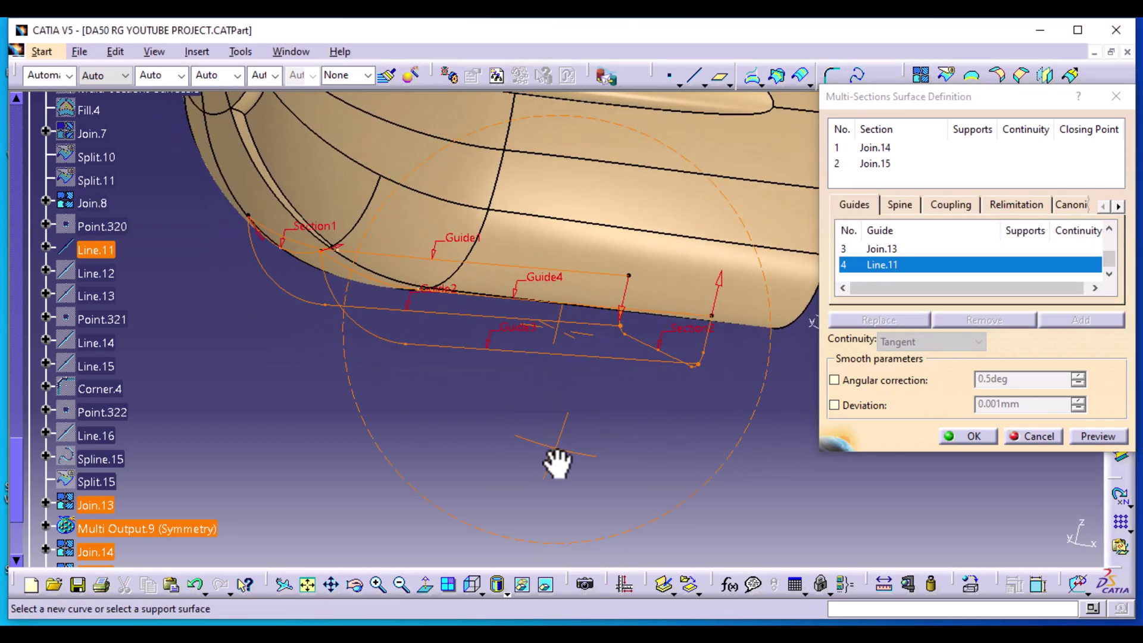
pyautogui.click(973, 435)
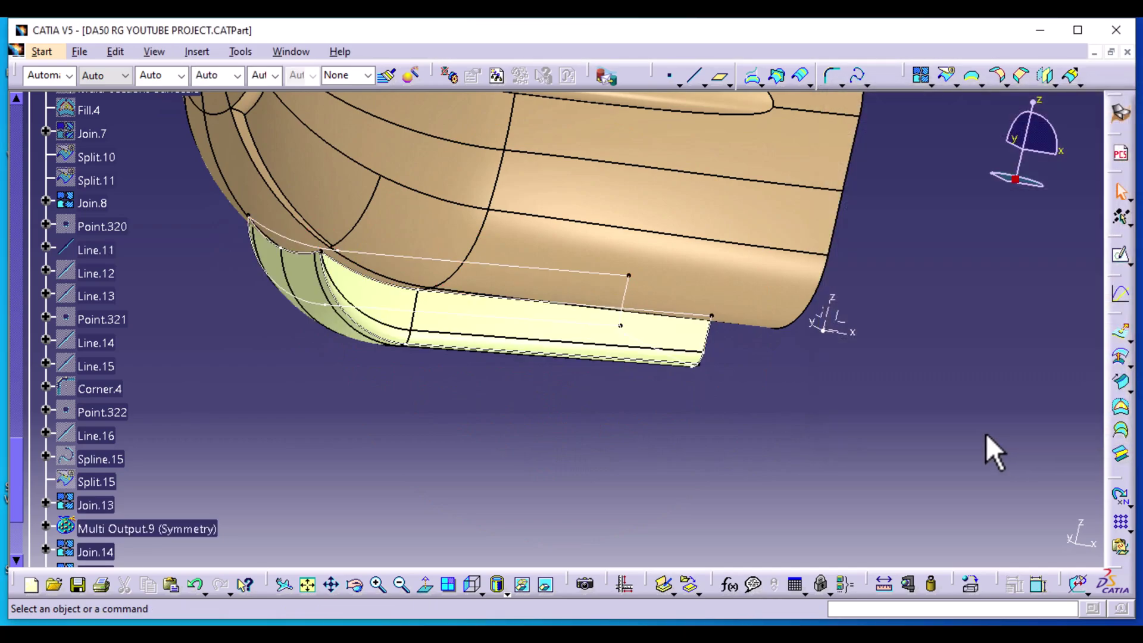
# Step: Draw a Point-Point line between the two open corner vertices at the lower surface's end
pyautogui.moveTo(792, 467); pyautogui.dragTo(516, 438, button='middle')
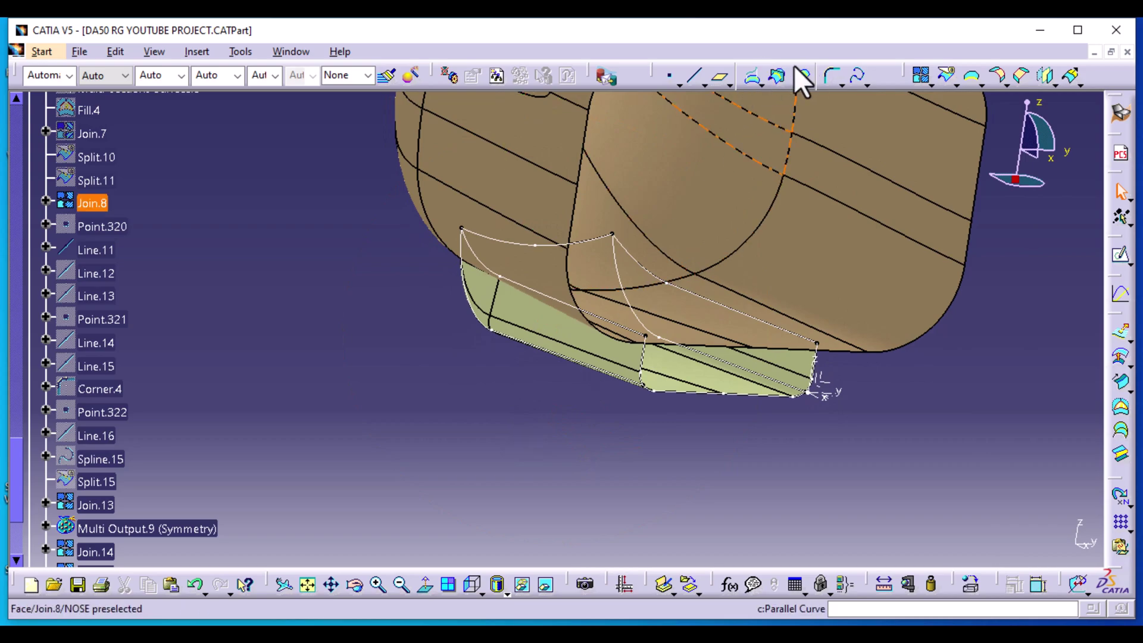
pyautogui.click(691, 77)
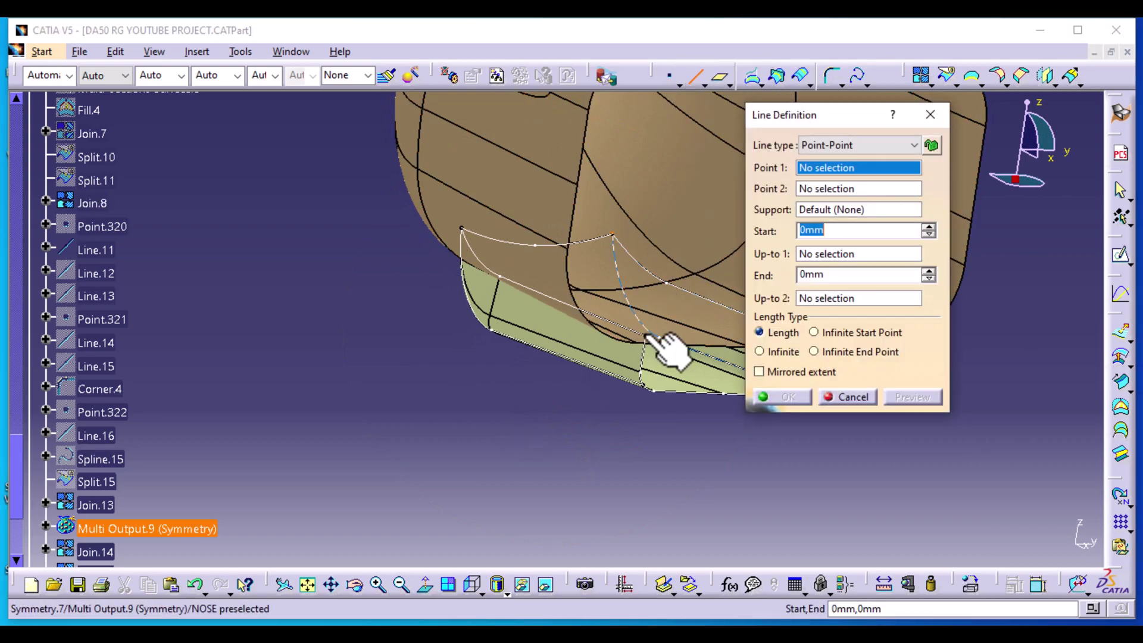
pyautogui.moveTo(693, 479); pyautogui.dragTo(518, 458, button='middle')
pyautogui.click(896, 144)
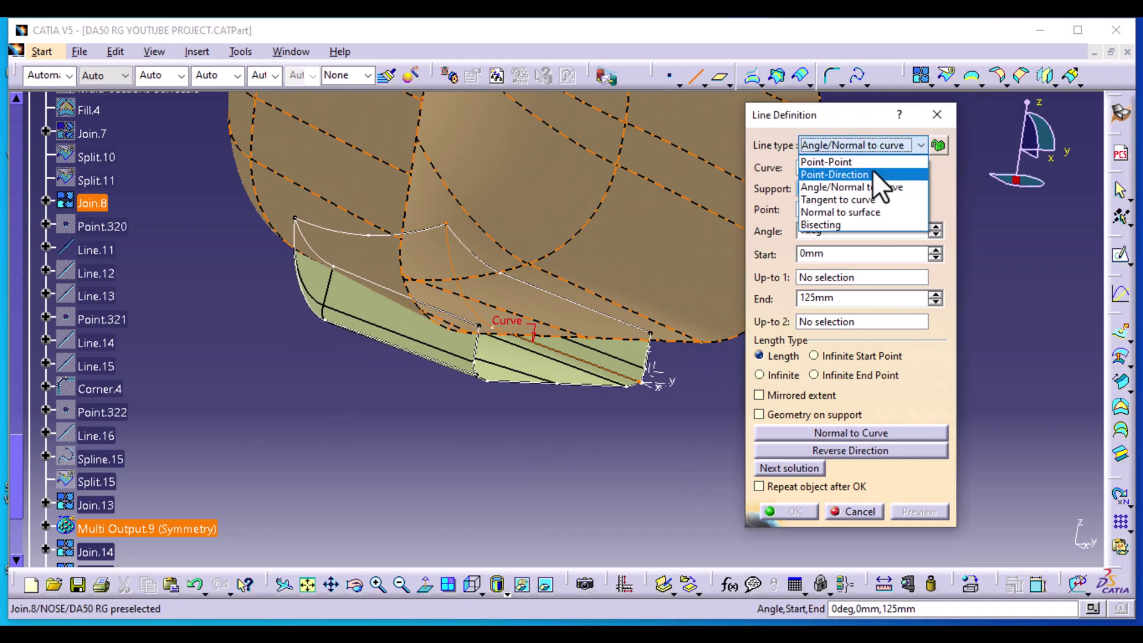
pyautogui.click(872, 166)
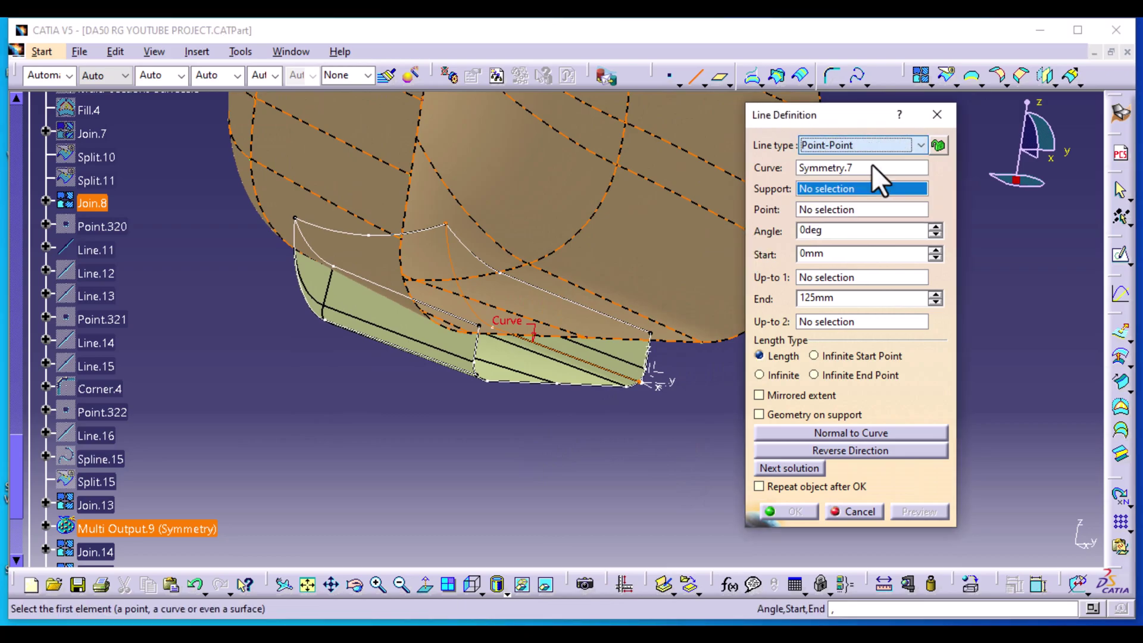
pyautogui.click(480, 326)
pyautogui.click(650, 332)
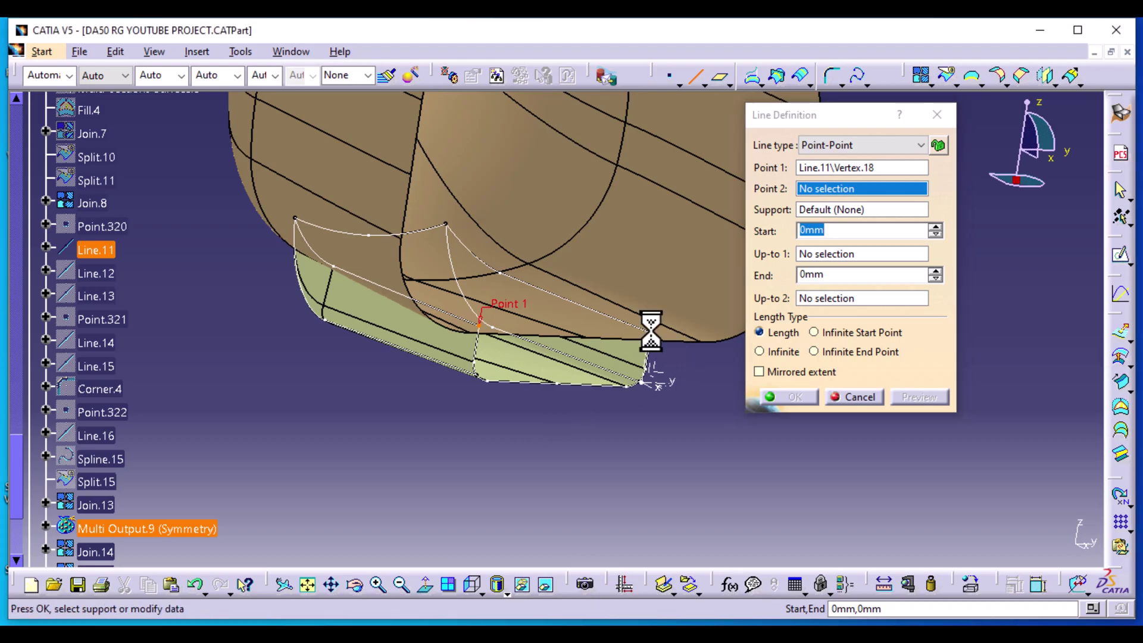
pyautogui.click(795, 397)
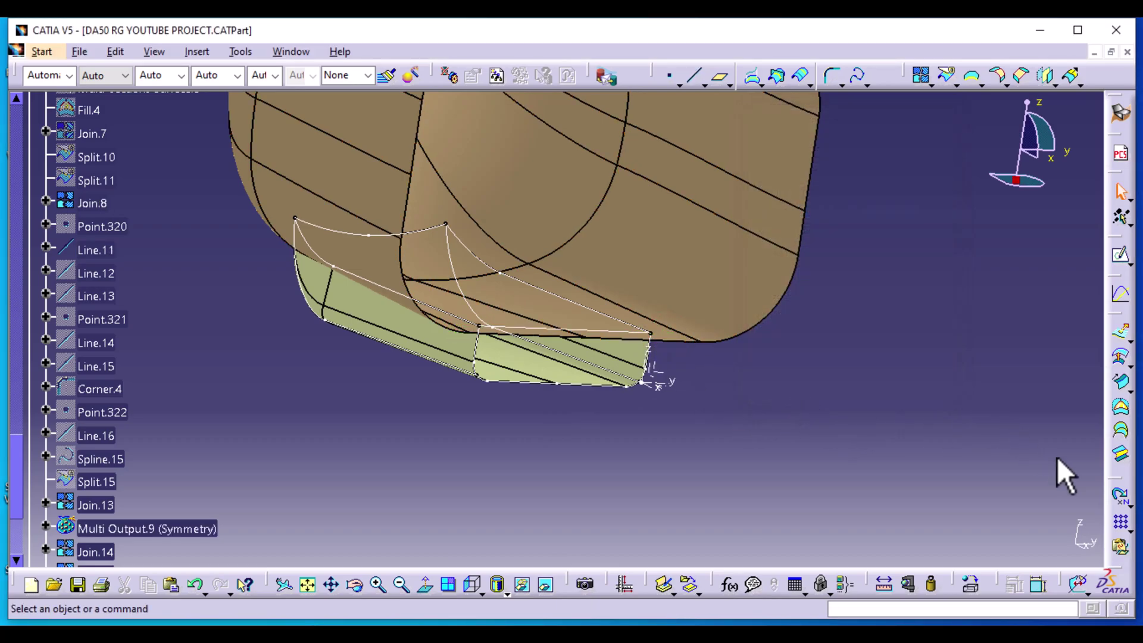
# Step: Cap the open rear end with a fill surface bounded by Line.18 and Join.15
pyautogui.click(1122, 409)
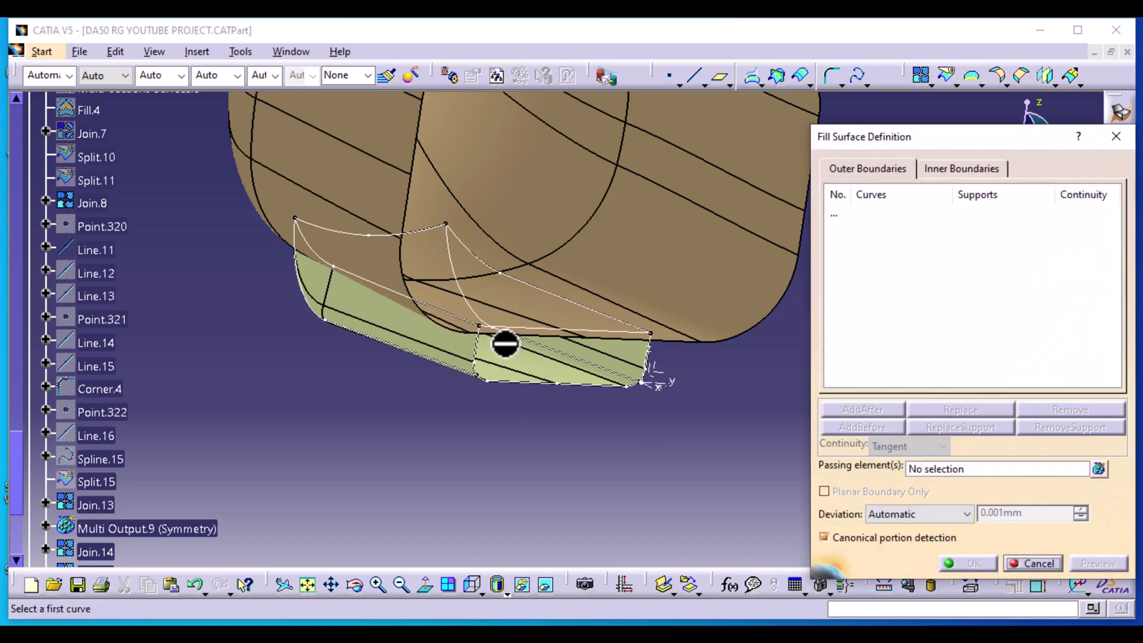
pyautogui.click(539, 330)
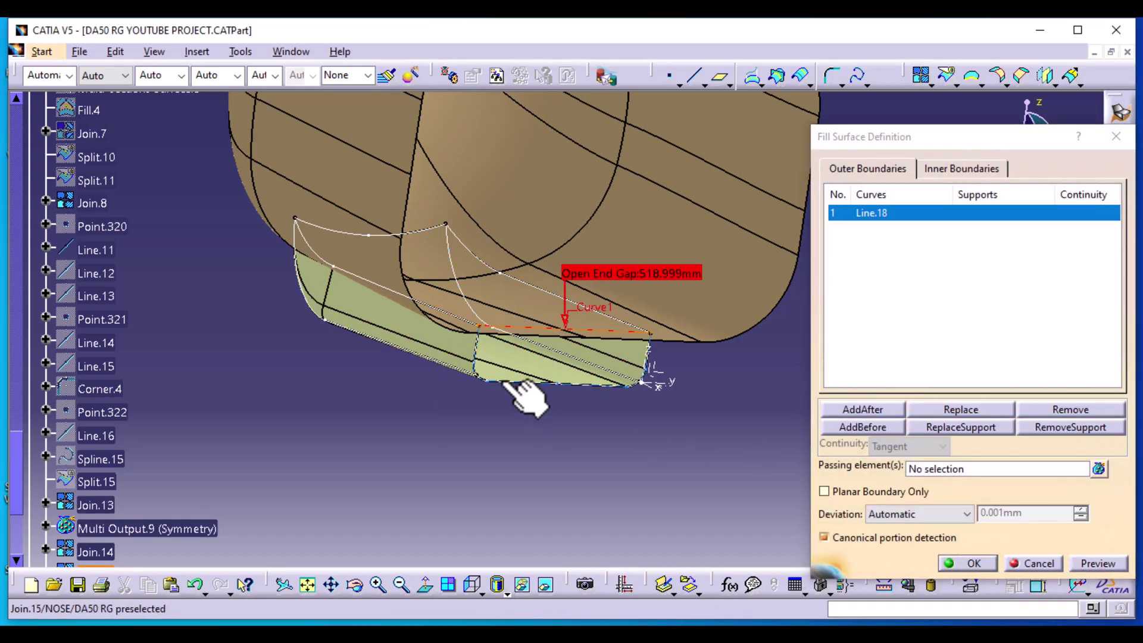
pyautogui.click(503, 384)
pyautogui.click(1107, 566)
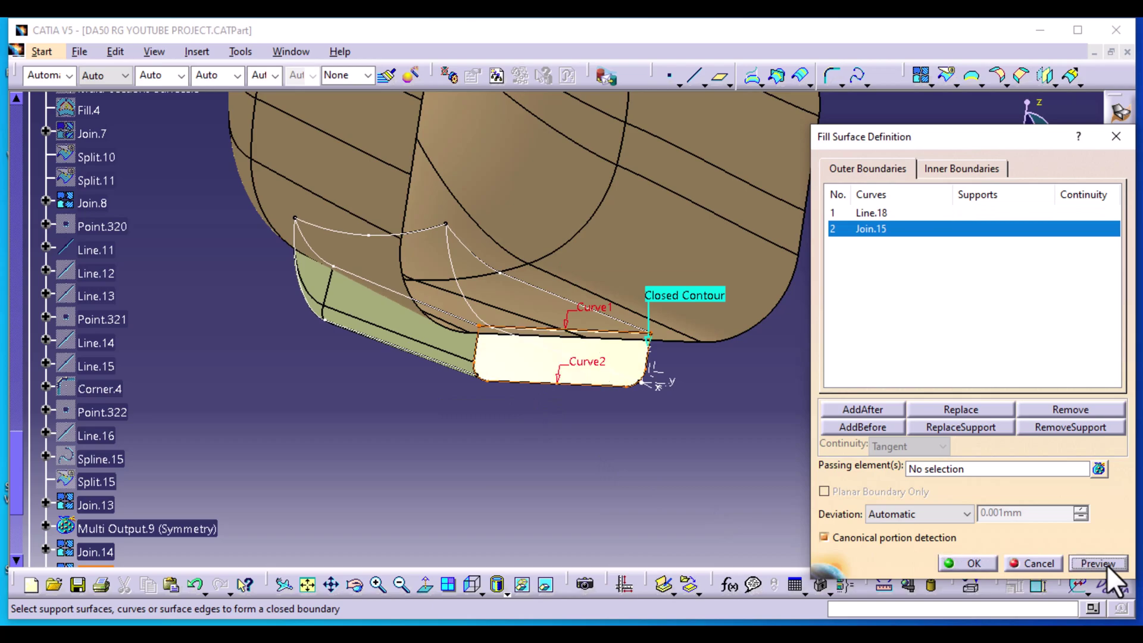
pyautogui.click(985, 564)
pyautogui.moveTo(463, 471); pyautogui.dragTo(612, 452, button='middle')
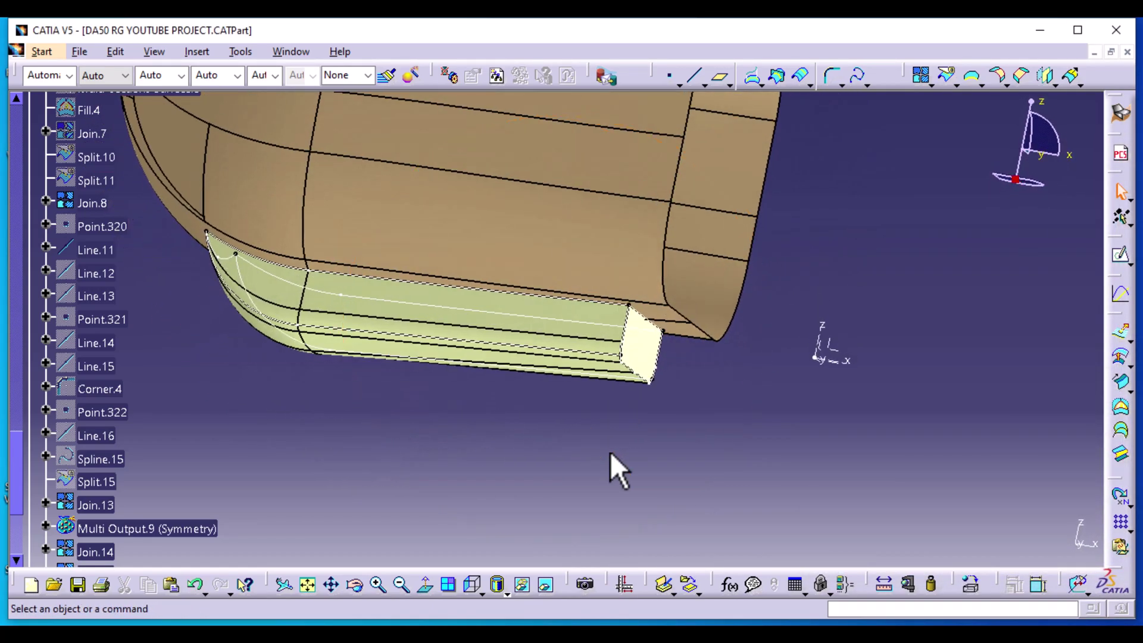
# Step: Switch the display to shading without edges and hide all curves in the part
pyautogui.click(505, 593)
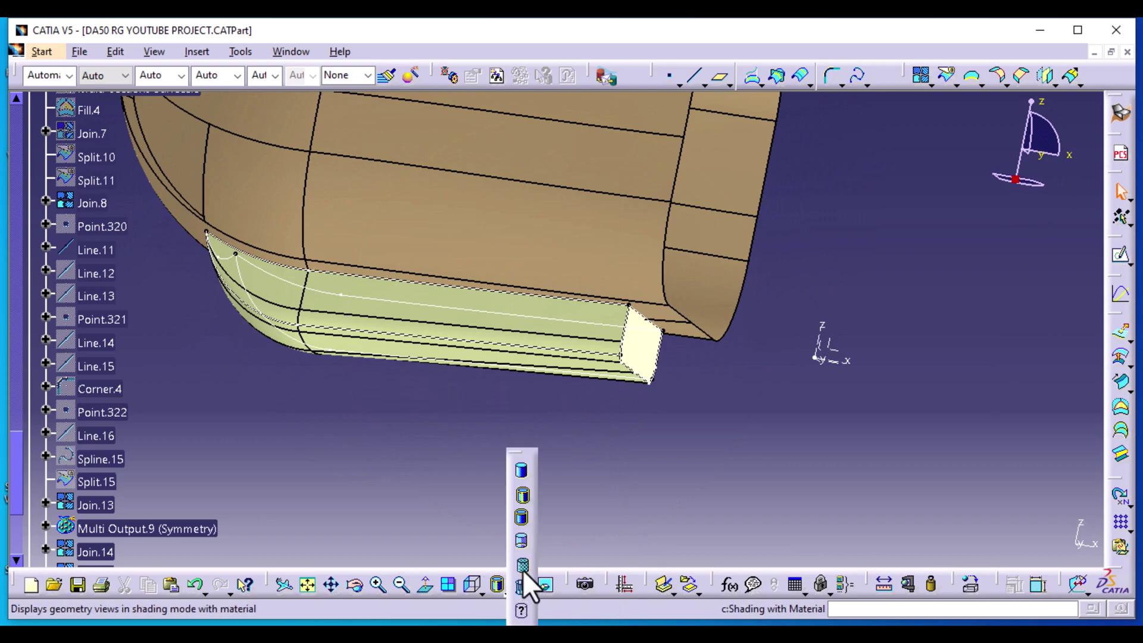
pyautogui.click(522, 565)
pyautogui.moveTo(395, 472); pyautogui.dragTo(554, 455, button='middle')
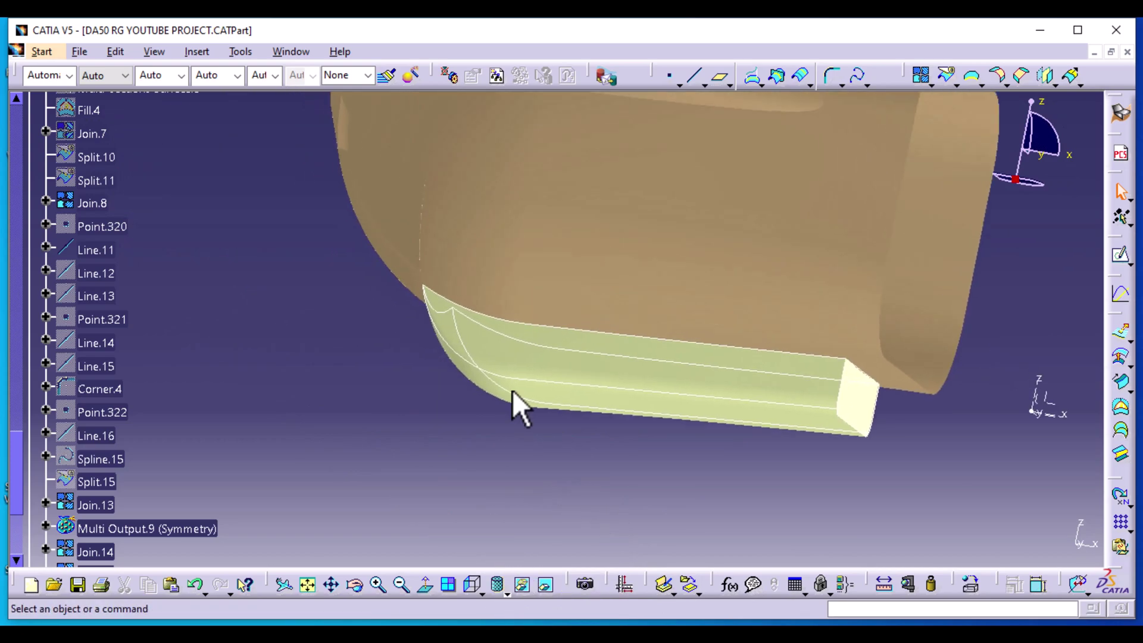
pyautogui.click(245, 49)
pyautogui.moveTo(306, 186)
pyautogui.click(448, 231)
pyautogui.moveTo(605, 480); pyautogui.dragTo(538, 466, button='middle')
# Step: Join Fill.6 and Multi-sections Surface.10 into a single lower nose surface
pyautogui.click(920, 75)
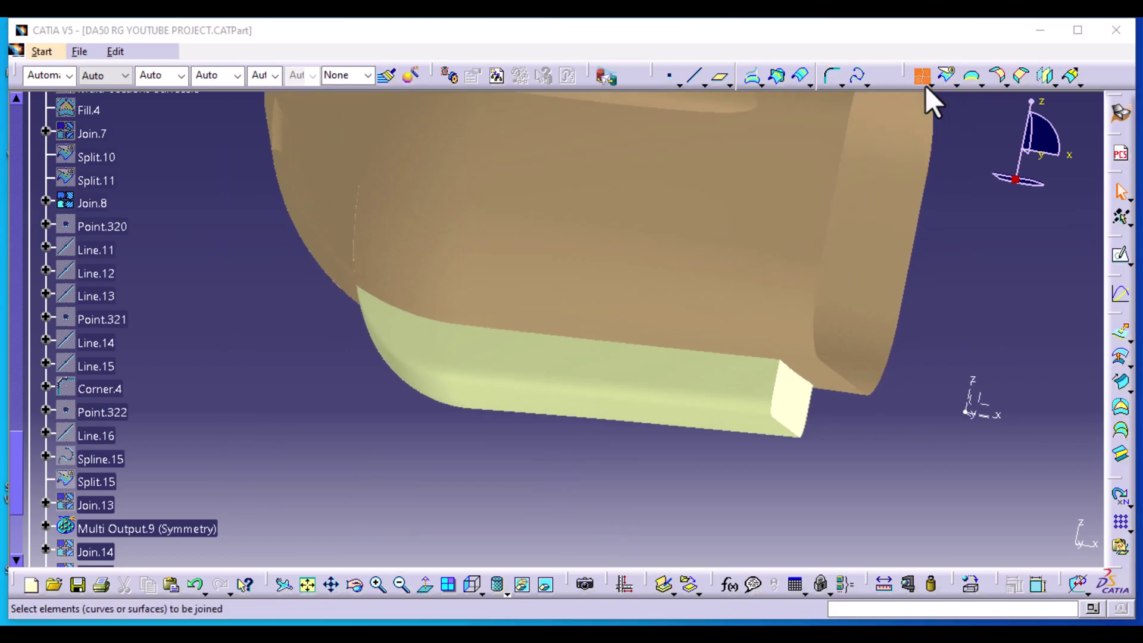
pyautogui.click(794, 405)
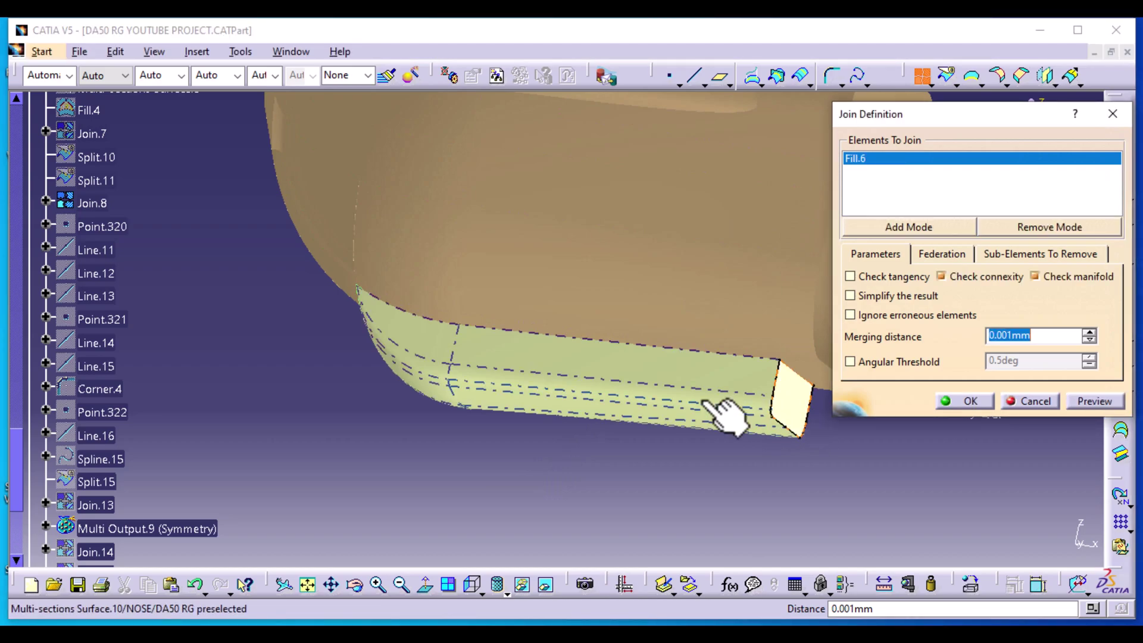
pyautogui.click(681, 376)
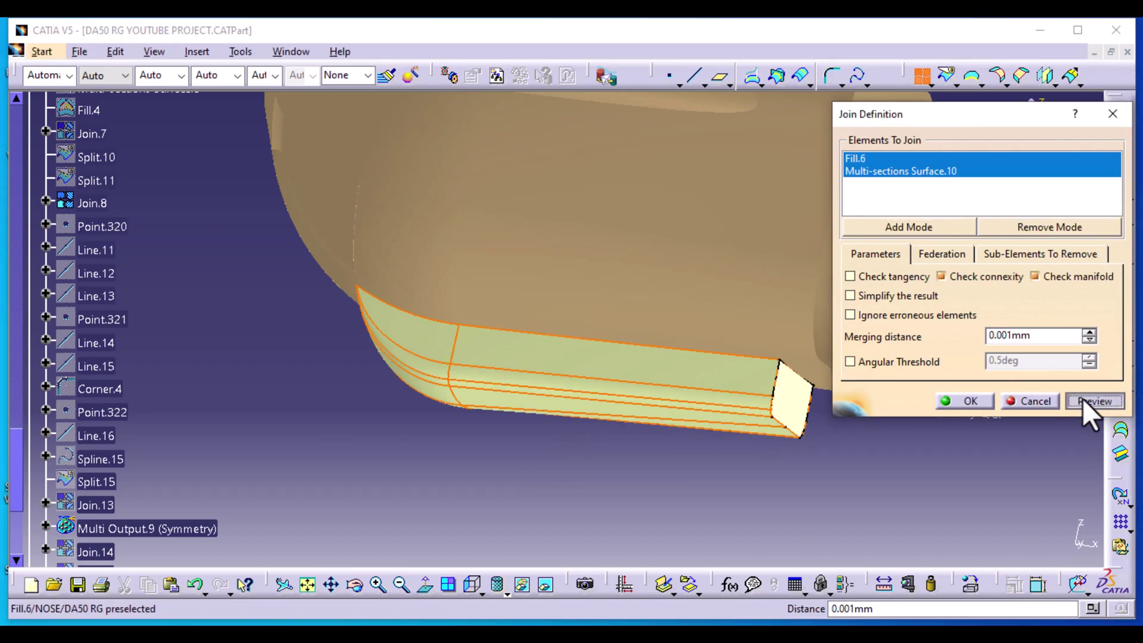
pyautogui.click(1084, 401)
pyautogui.moveTo(342, 360); pyautogui.dragTo(553, 420, button='middle')
pyautogui.click(970, 402)
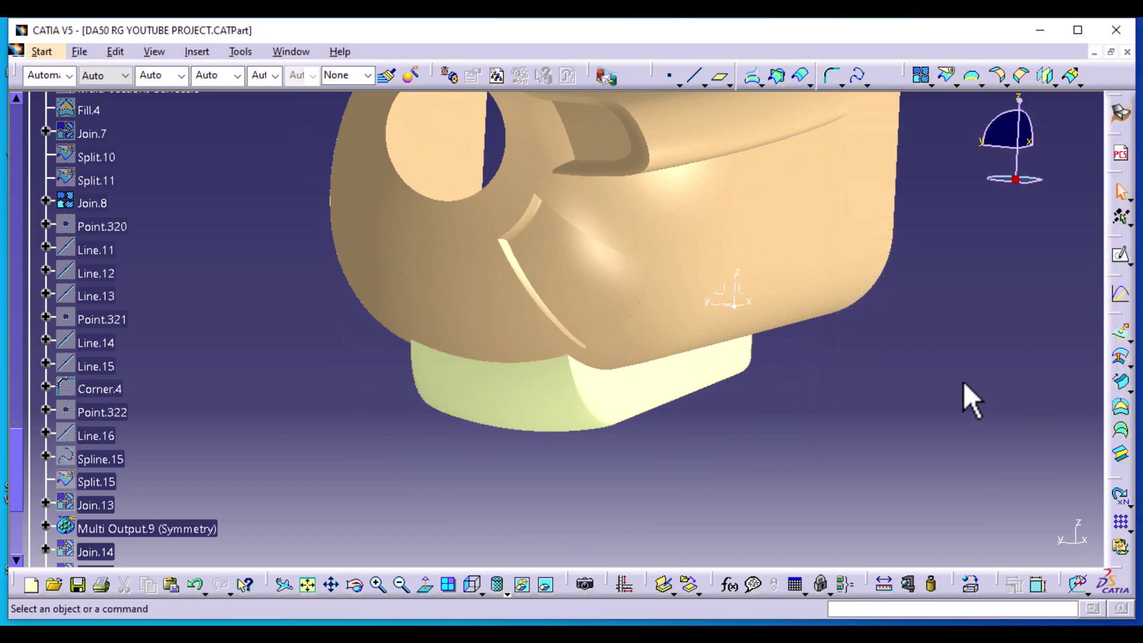
pyautogui.moveTo(768, 291); pyautogui.dragTo(443, 402, button='middle')
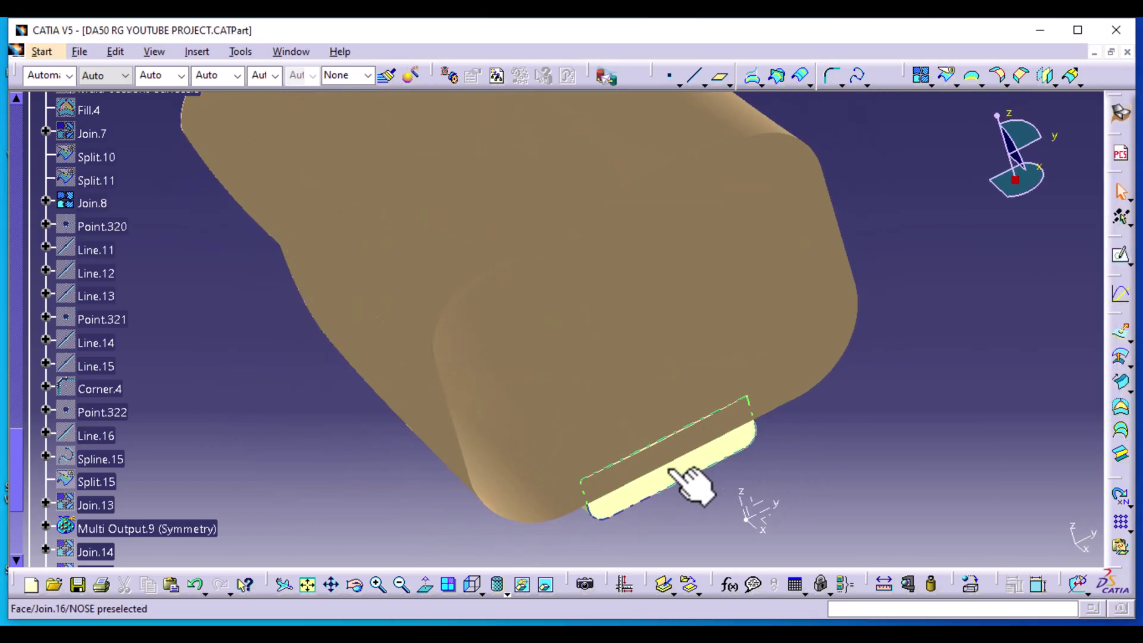
pyautogui.moveTo(902, 489); pyautogui.dragTo(671, 506, button='middle')
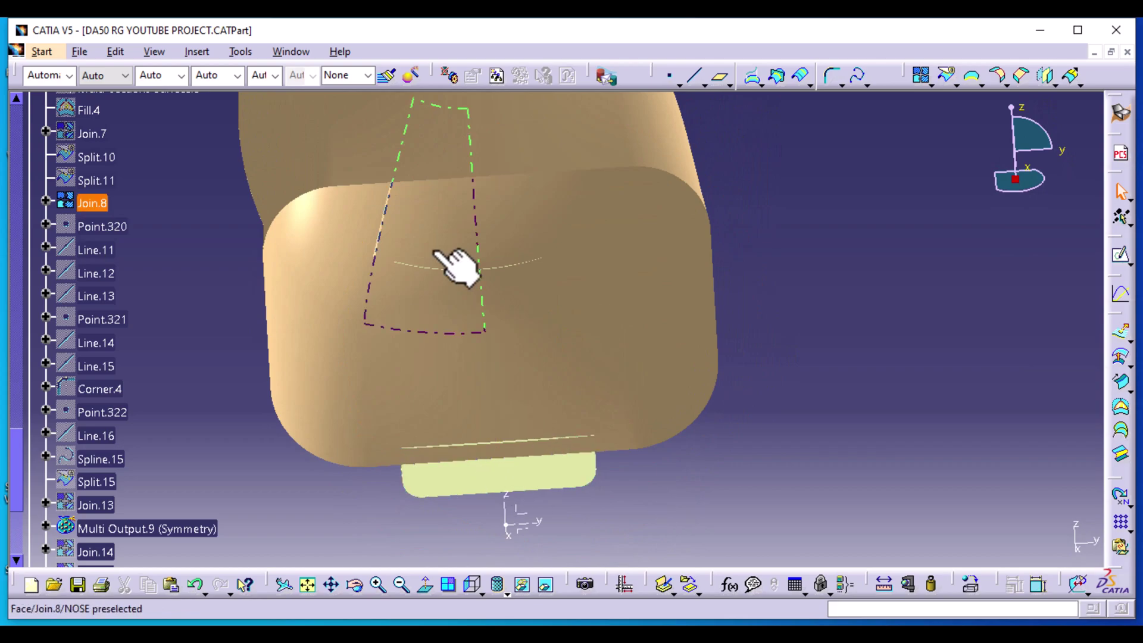
pyautogui.moveTo(827, 482); pyautogui.dragTo(699, 463, button='middle')
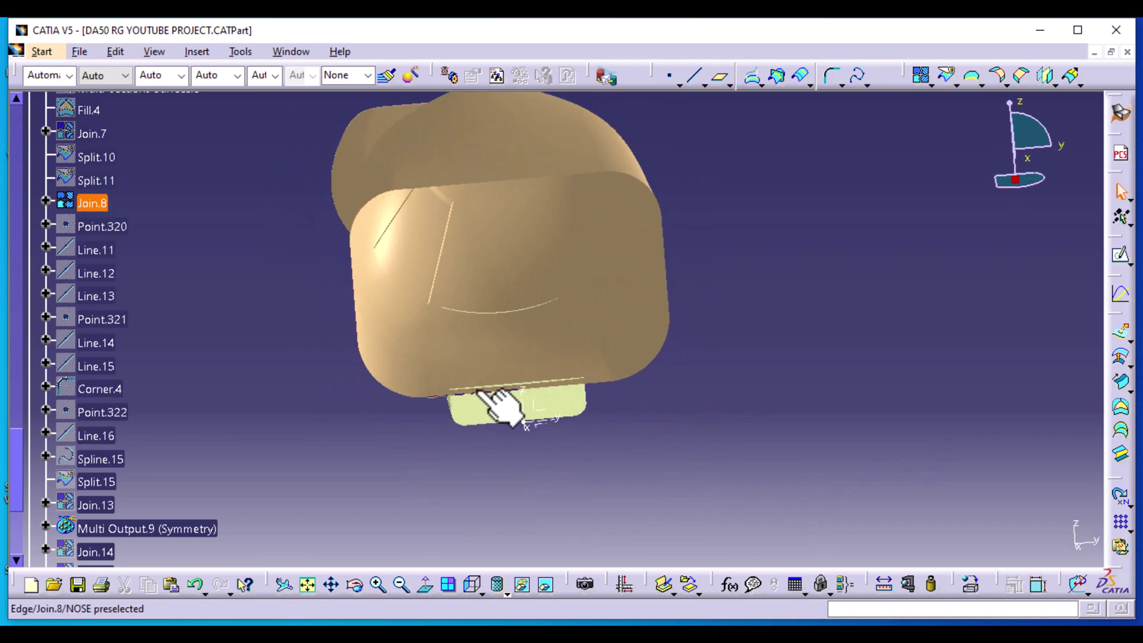
pyautogui.click(973, 76)
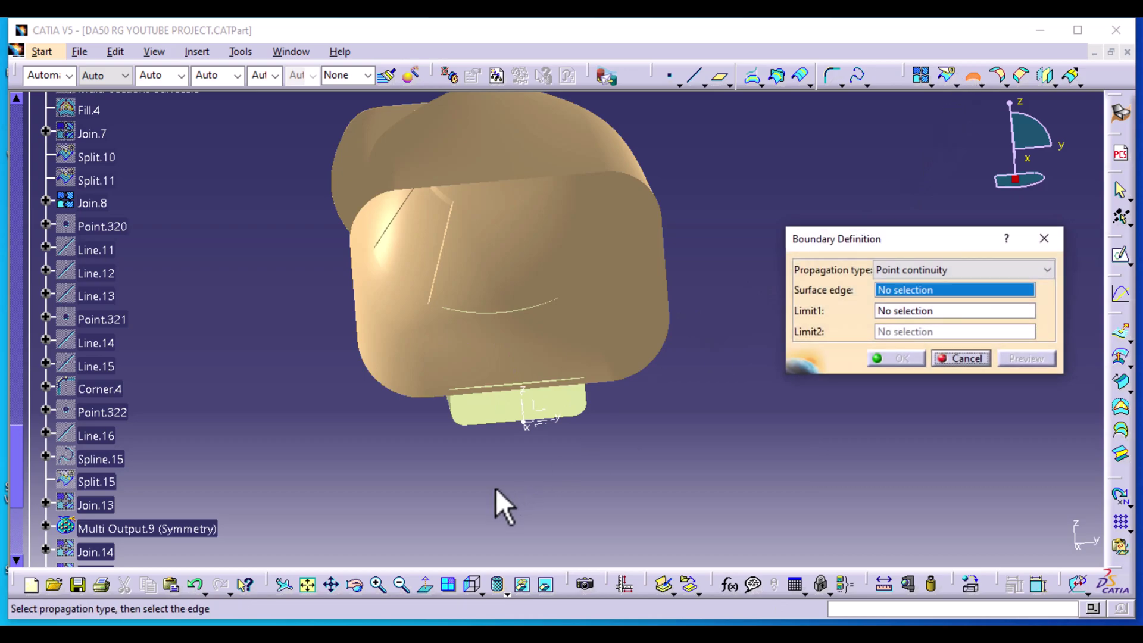
# Step: Create a boundary curve along the open edge of Join.16
pyautogui.click(507, 401)
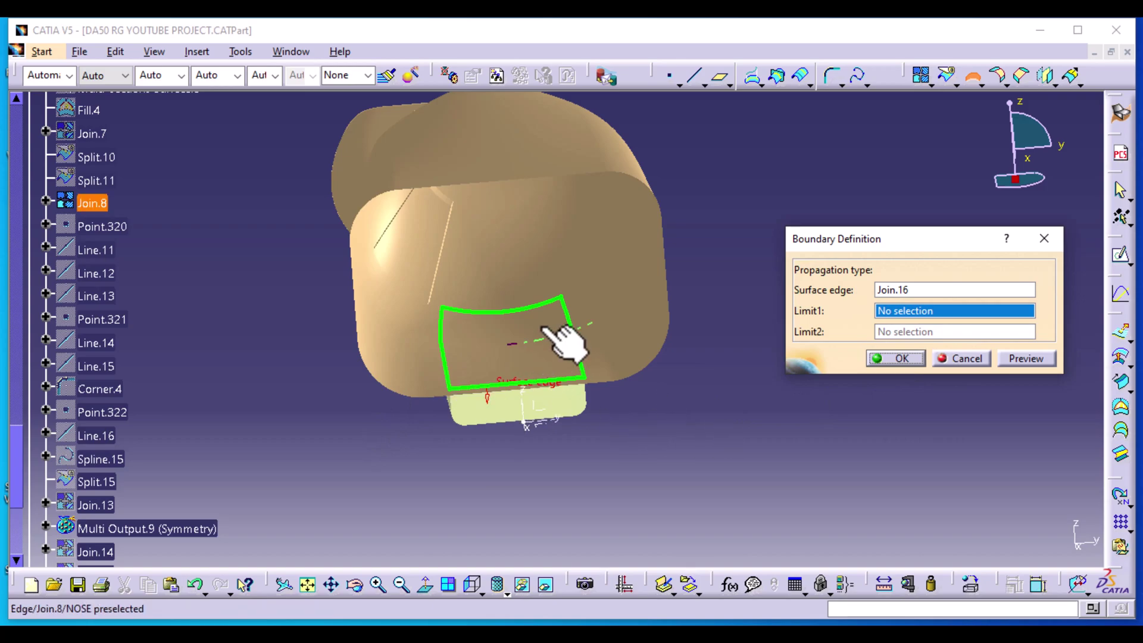
pyautogui.click(901, 357)
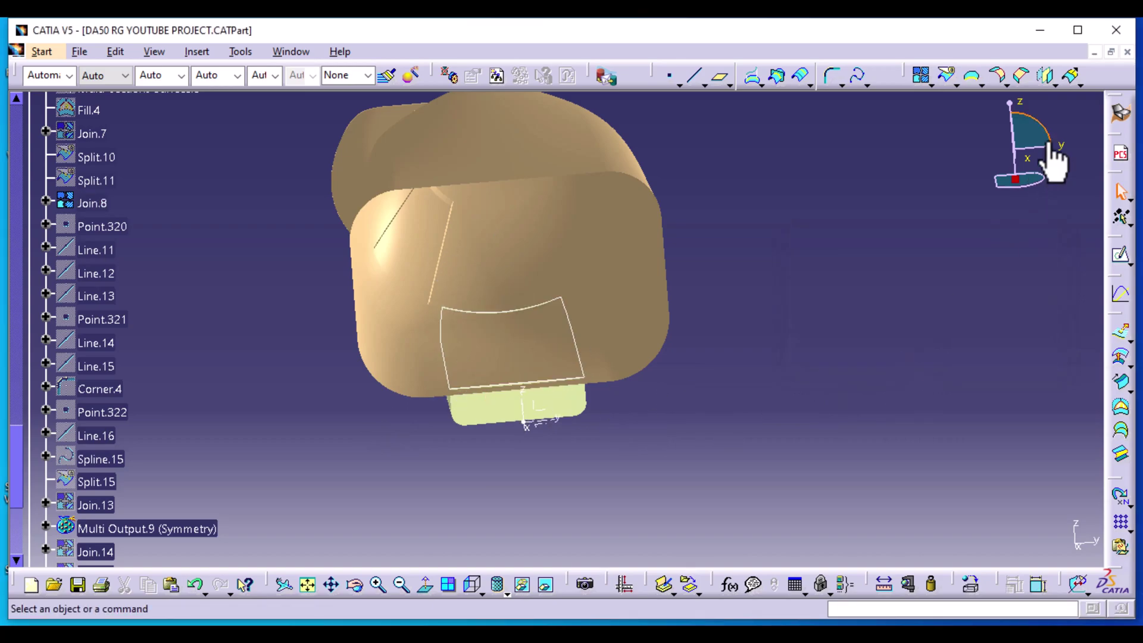
pyautogui.click(1070, 75)
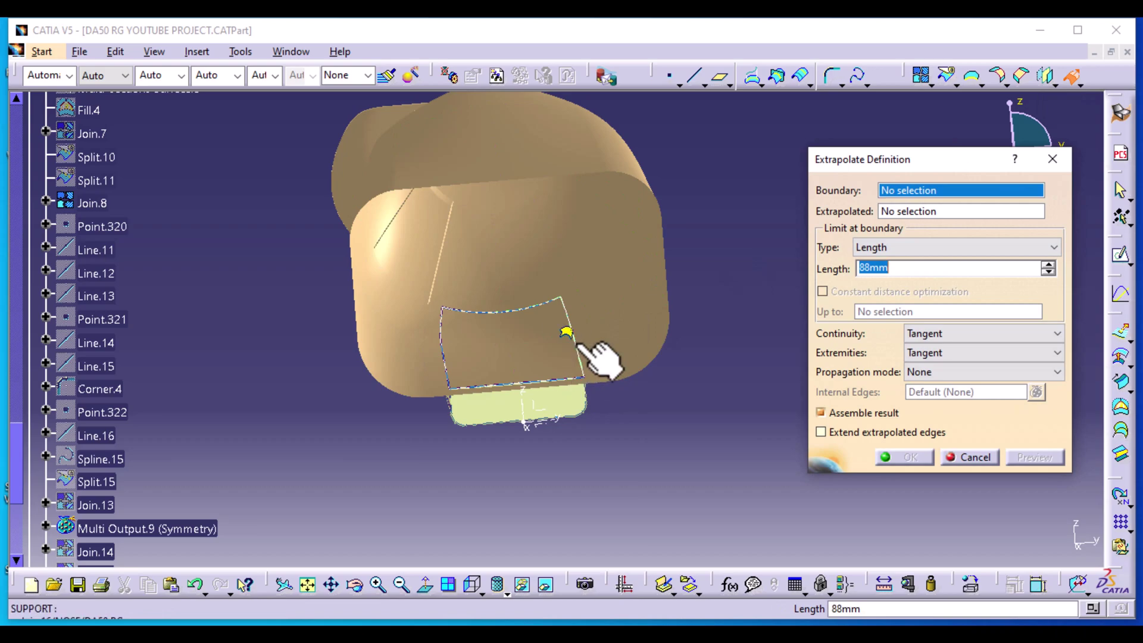
# Step: Extrapolate Join.16 from Boundary.2 by a length of 79mm
pyautogui.click(575, 383)
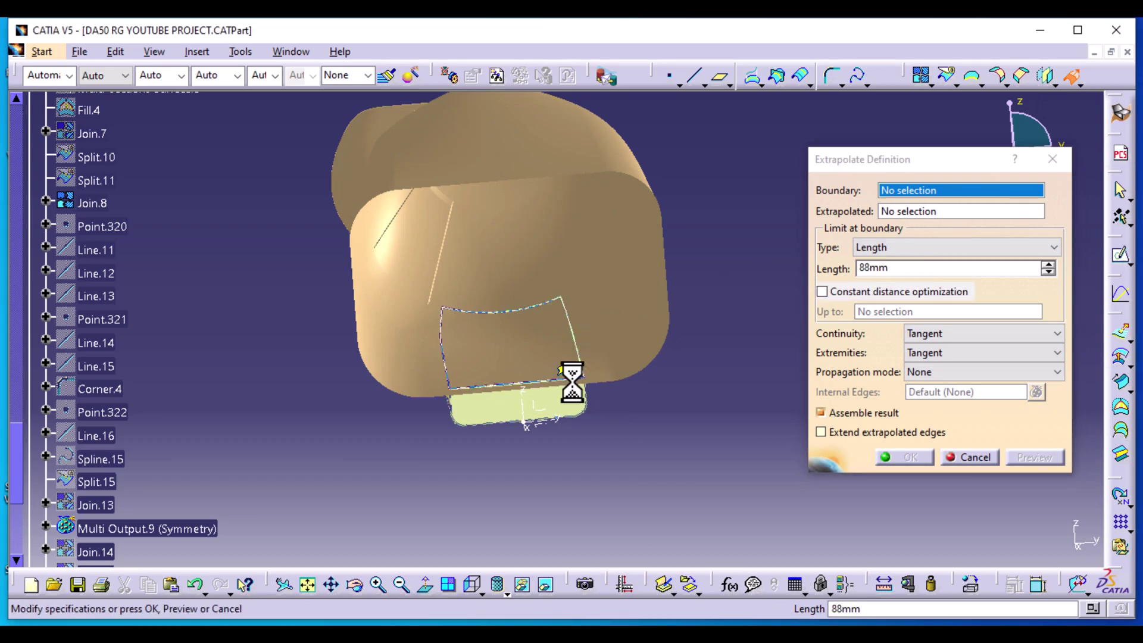
pyautogui.moveTo(617, 505); pyautogui.dragTo(366, 351, button='middle')
pyautogui.moveTo(413, 322)
pyautogui.mouseDown()
pyautogui.moveTo(417, 354)
pyautogui.moveTo(405, 304)
pyautogui.moveTo(407, 323)
pyautogui.mouseUp()
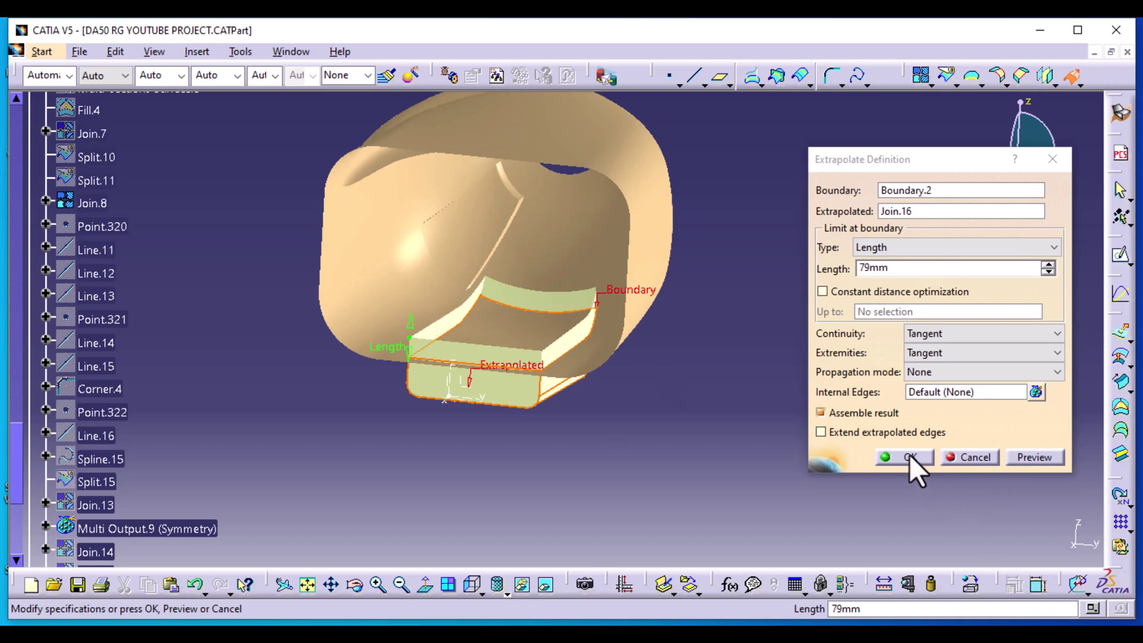
pyautogui.click(909, 456)
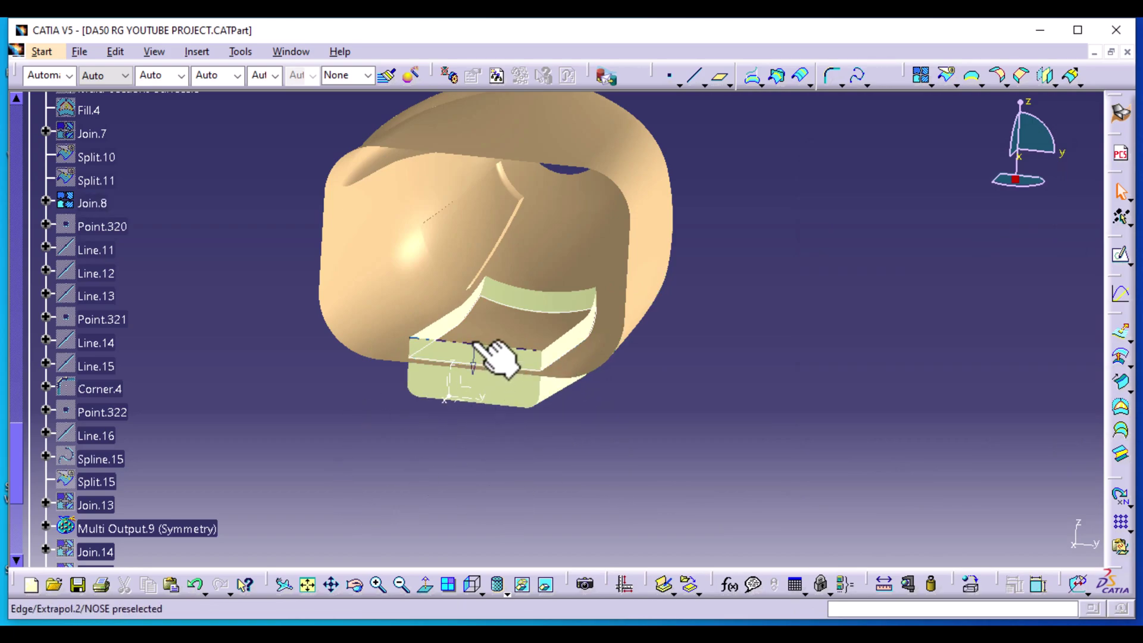
# Step: Split the nose surface Join.8 with Extrapol.2, creating Split.16
pyautogui.scroll(-6, 35, 530)
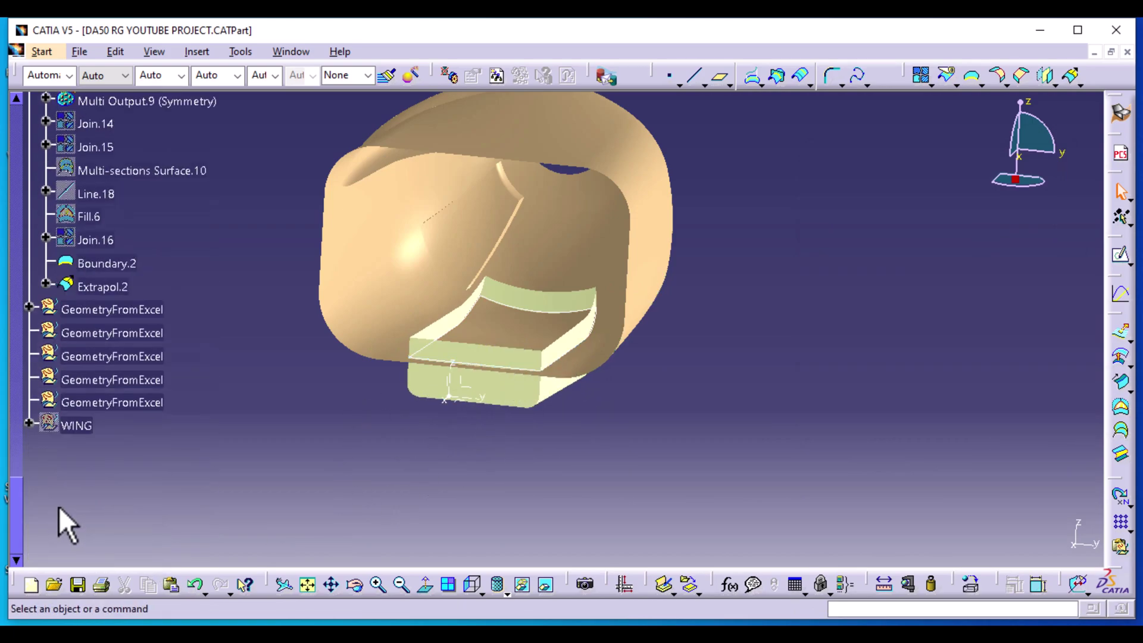
pyautogui.click(96, 287)
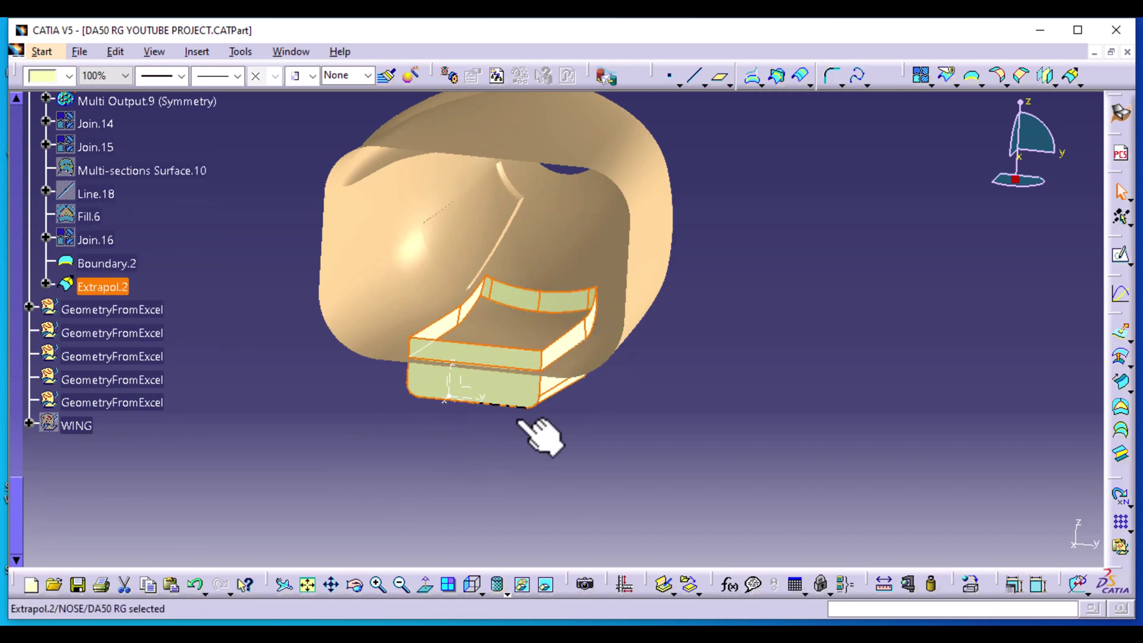
pyautogui.click(497, 489)
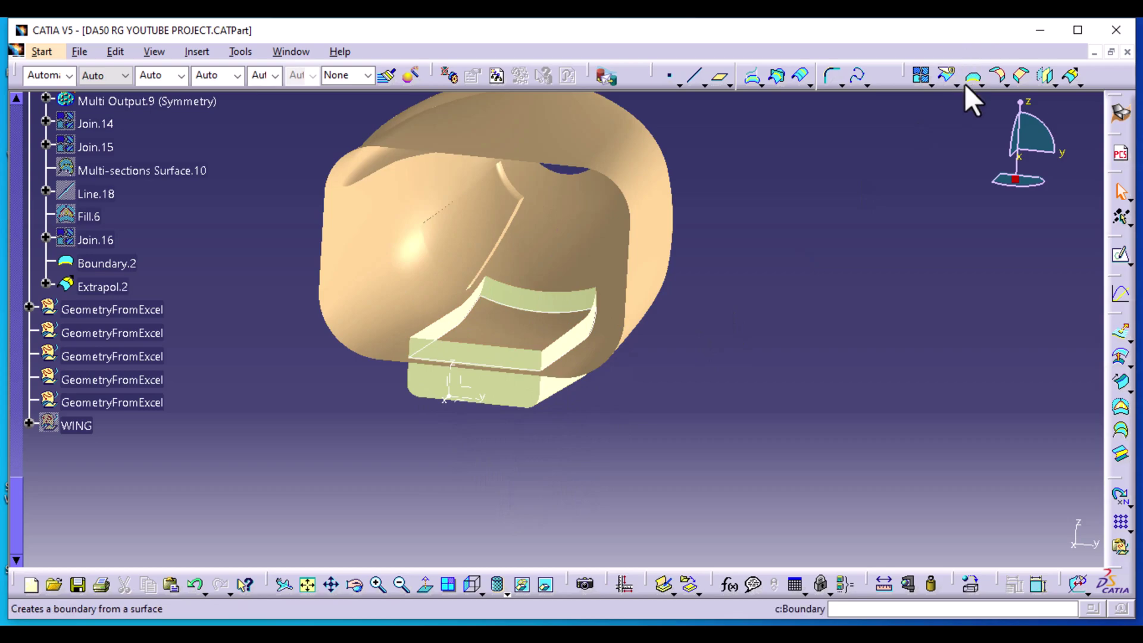
pyautogui.click(944, 76)
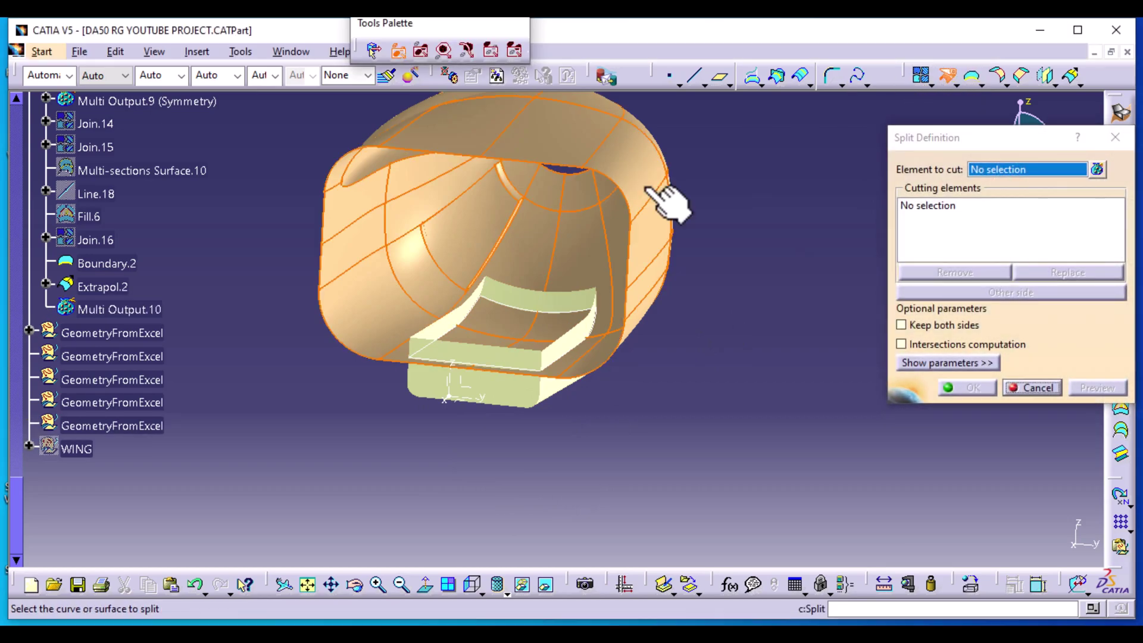
pyautogui.click(644, 187)
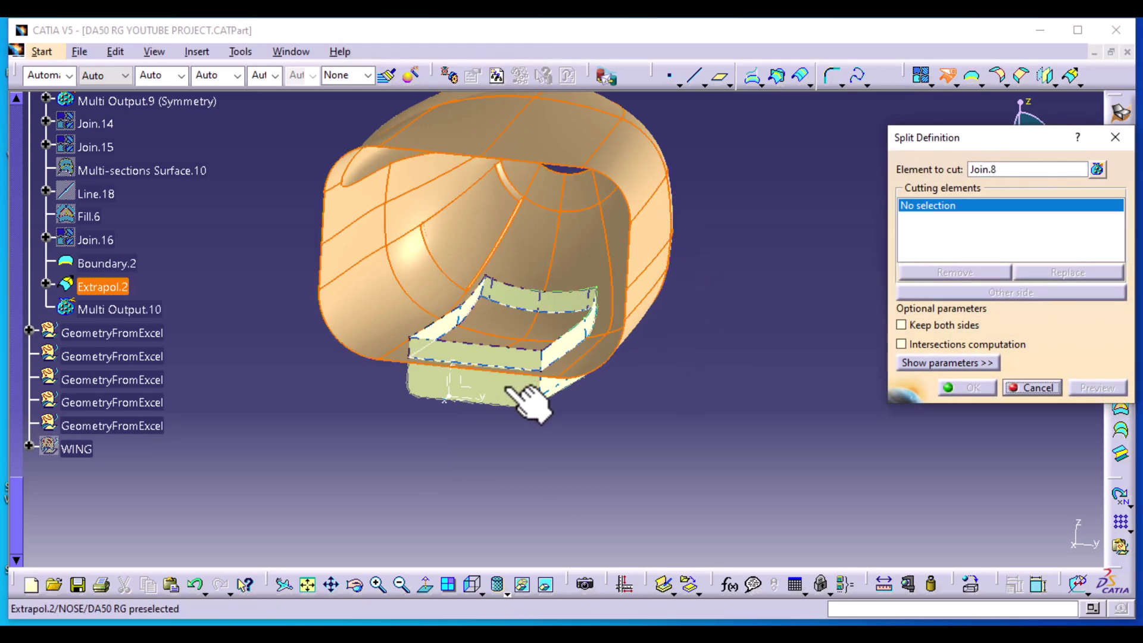
pyautogui.click(504, 388)
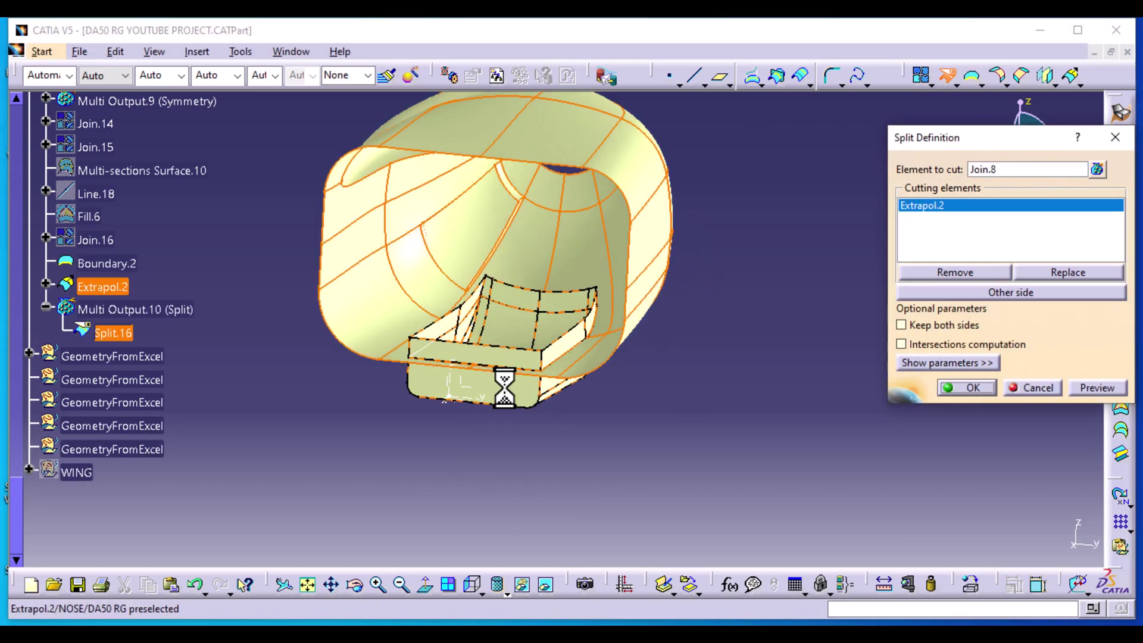
pyautogui.click(1093, 391)
pyautogui.click(976, 386)
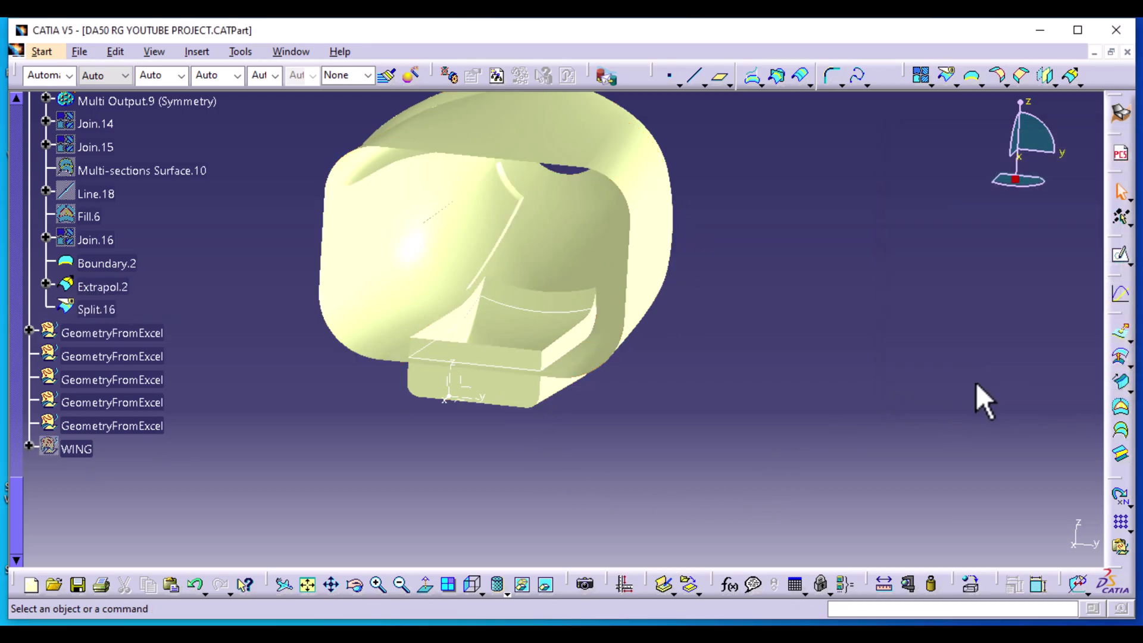
# Step: Trim Extrapol.2 back against Split.16, creating Split.17
pyautogui.click(945, 74)
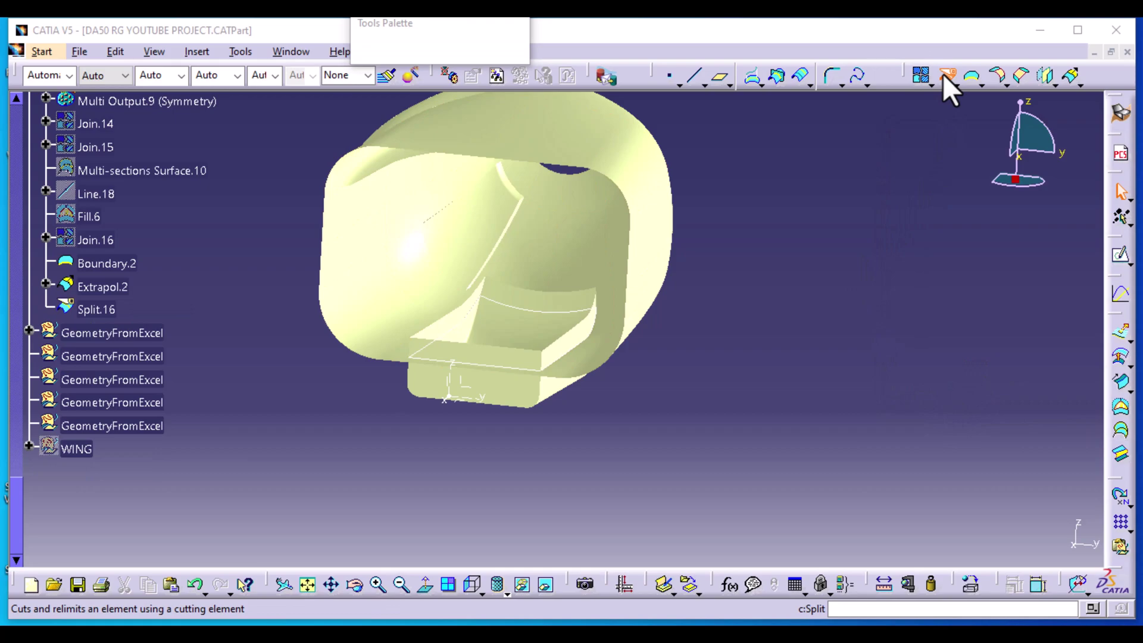
pyautogui.click(574, 352)
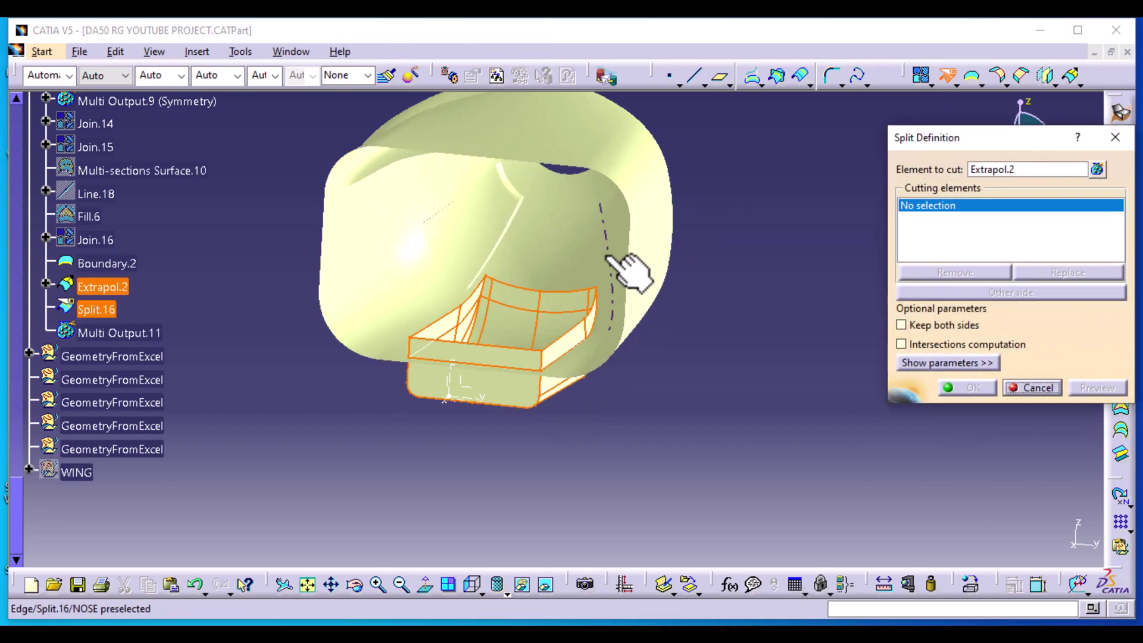
pyautogui.click(582, 258)
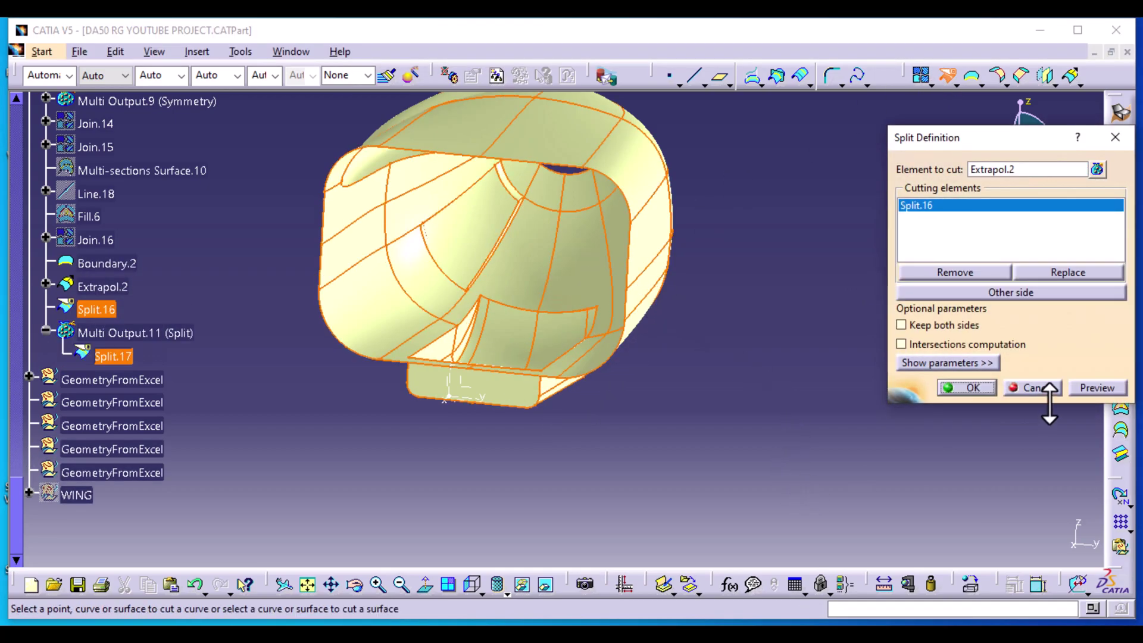
pyautogui.click(970, 388)
pyautogui.rightClick(582, 341)
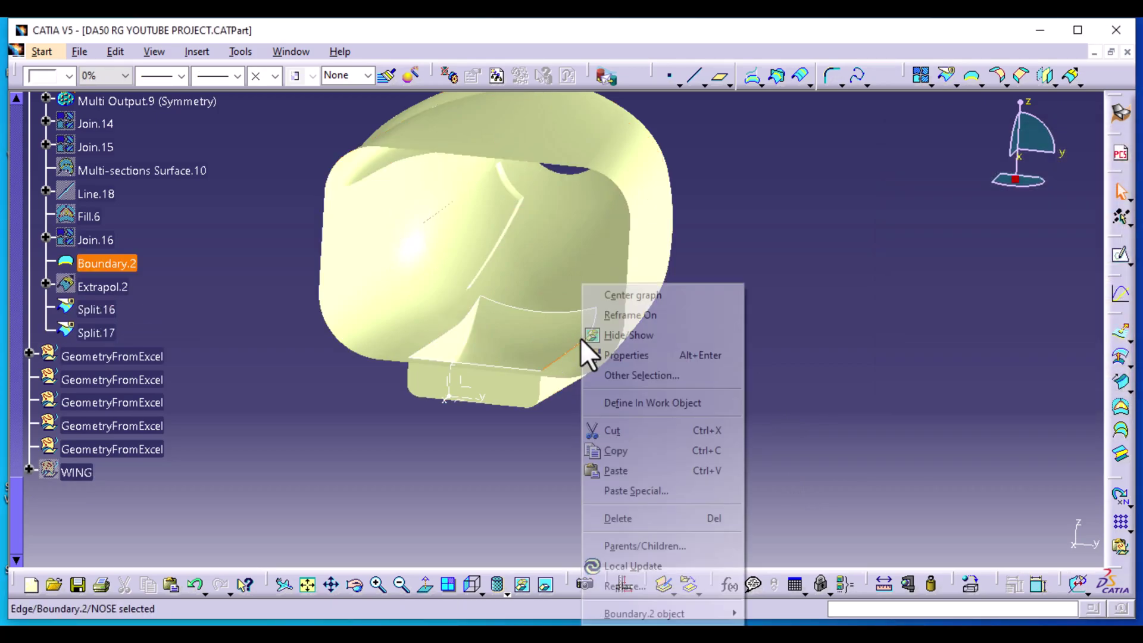
# Step: Hide the Boundary.2 edge curve and orbit to view the nose's front opening
pyautogui.click(646, 333)
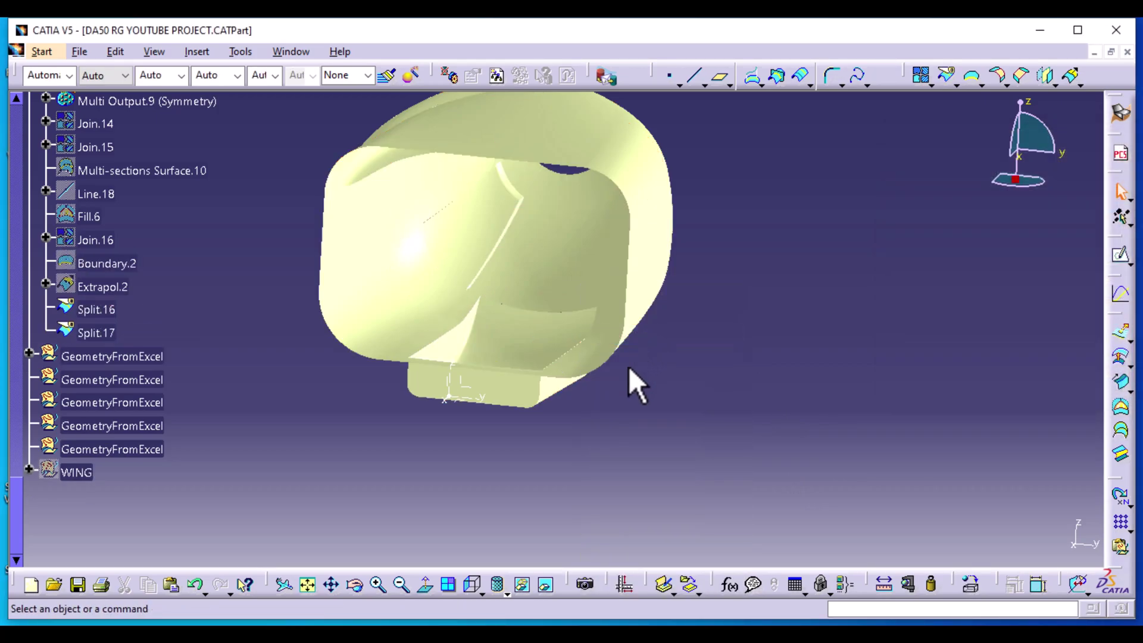
pyautogui.moveTo(462, 435); pyautogui.dragTo(679, 473, button='middle')
pyautogui.moveTo(491, 525); pyautogui.dragTo(872, 178, button='middle')
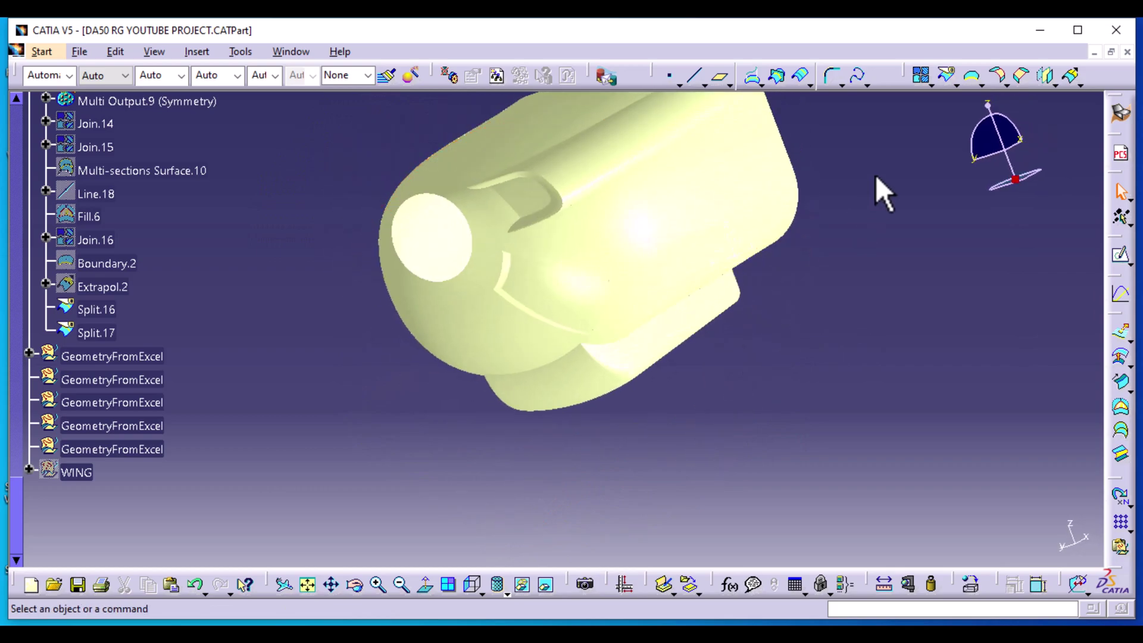
# Step: Merge Split.16 and Split.17 into one continuous nose surface, Join.17
pyautogui.click(922, 76)
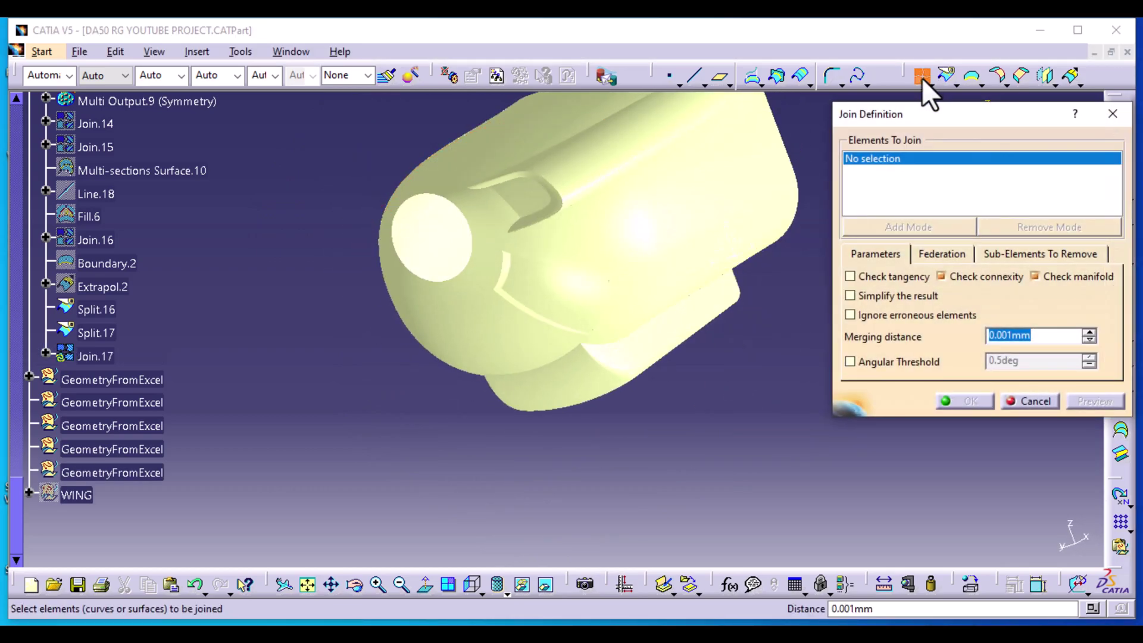
pyautogui.click(636, 296)
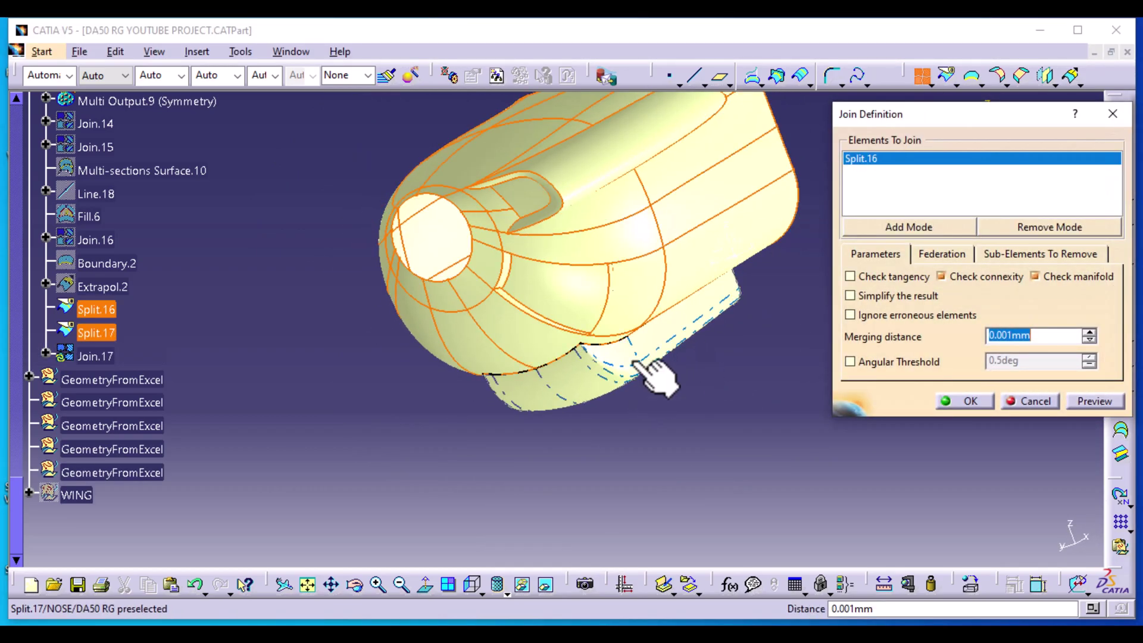
pyautogui.click(632, 360)
pyautogui.click(1091, 403)
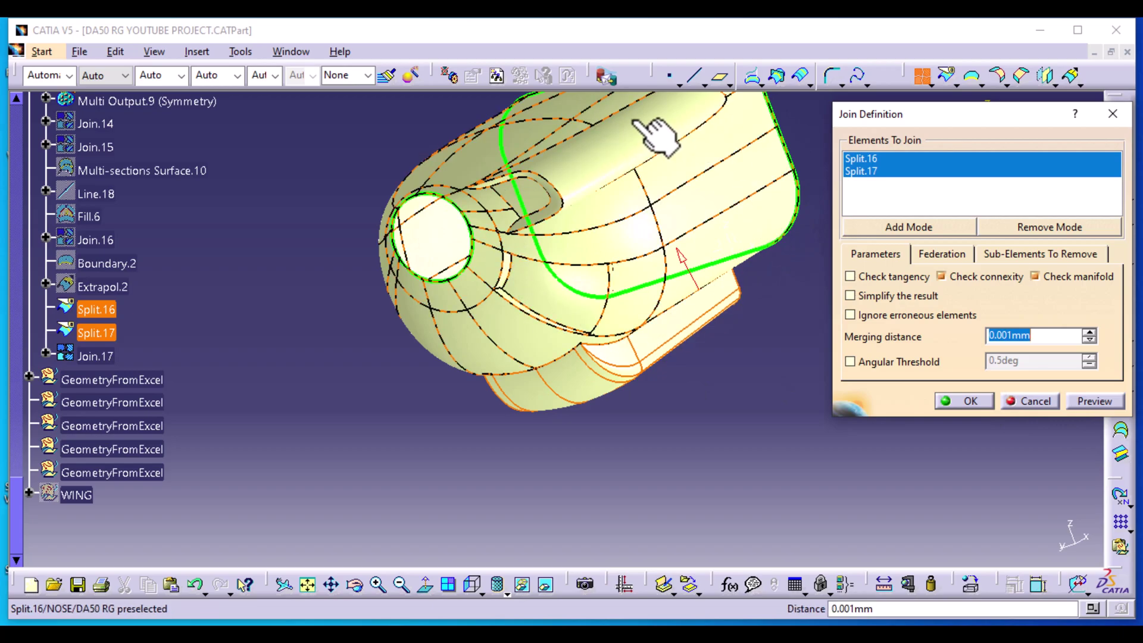
pyautogui.click(970, 402)
pyautogui.moveTo(768, 440)
pyautogui.mouseDown(button='middle')
pyautogui.moveTo(747, 548)
pyautogui.moveTo(760, 447)
pyautogui.mouseUp(button='middle')
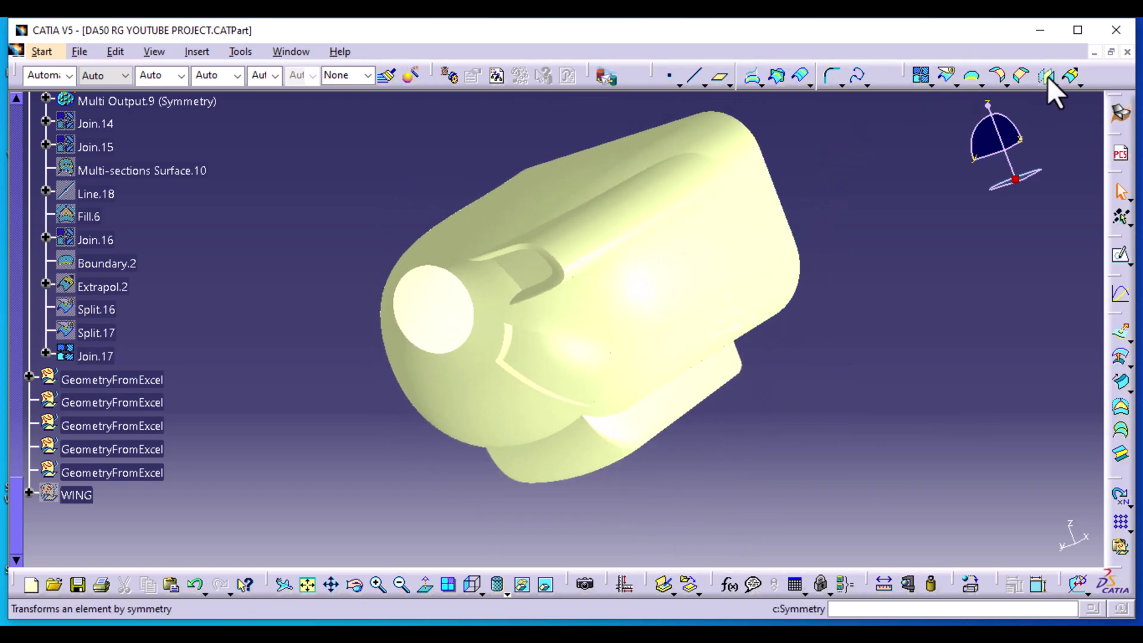
# Step: Cut Join.17 with the axis system's ZX plane, keeping one half as Split.18
pyautogui.click(948, 76)
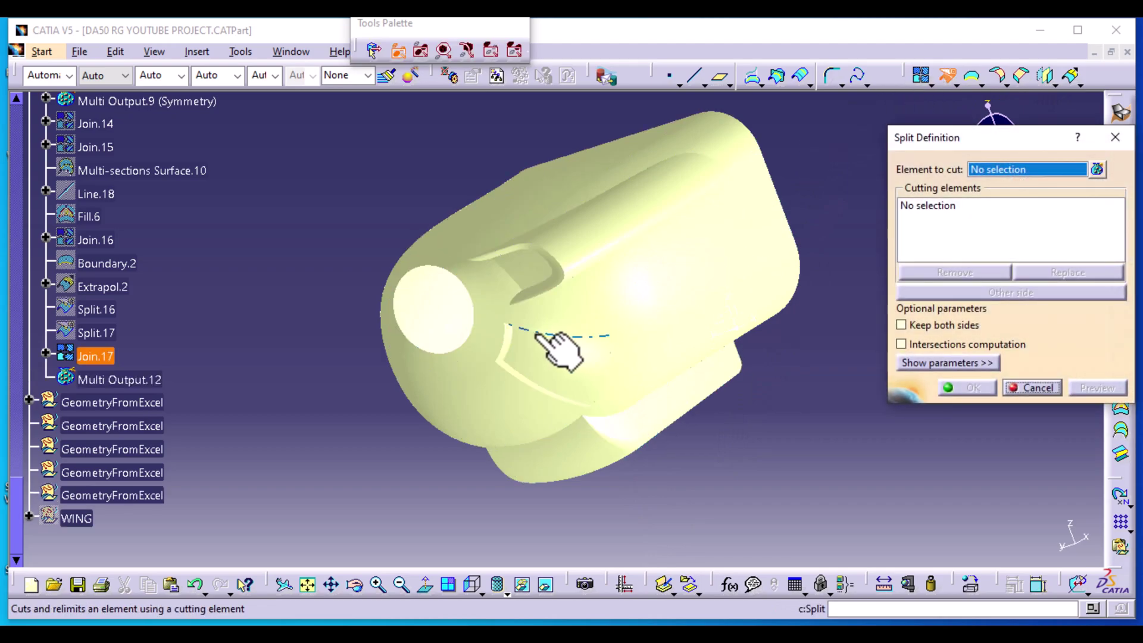
pyautogui.click(556, 364)
pyautogui.moveTo(849, 459); pyautogui.dragTo(566, 517, button='middle')
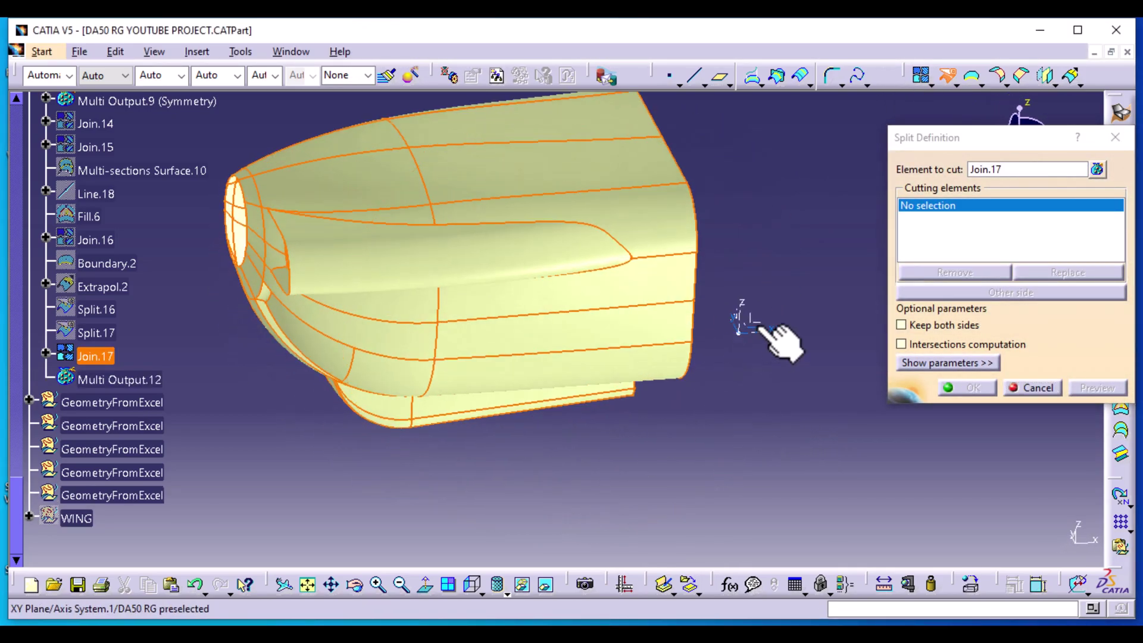
pyautogui.click(761, 326)
pyautogui.moveTo(385, 535); pyautogui.dragTo(654, 322, button='middle')
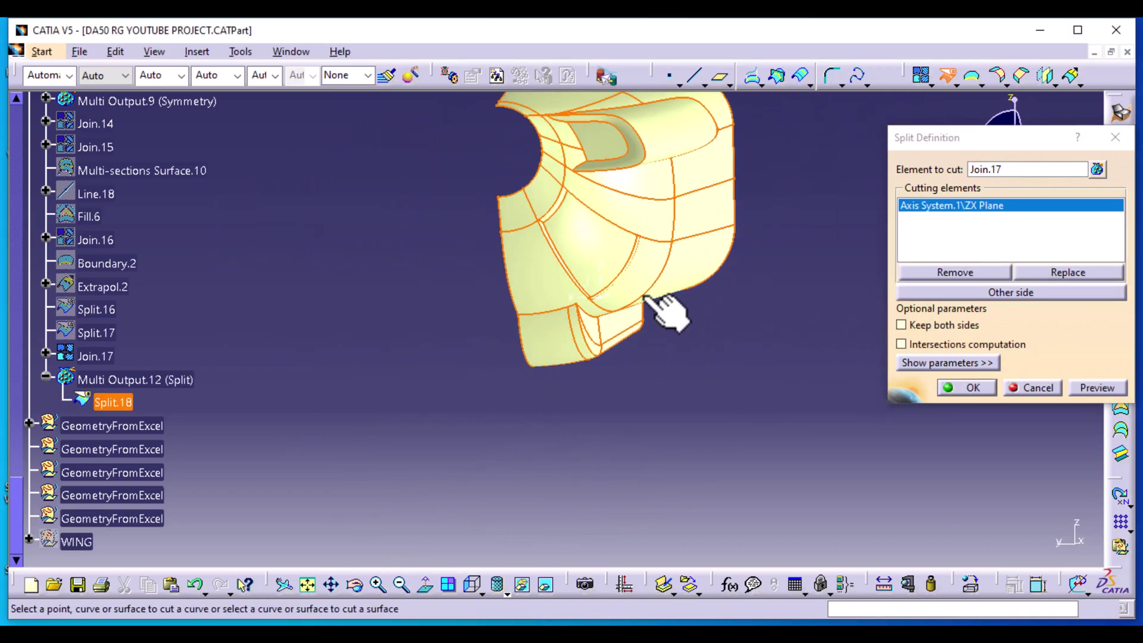
pyautogui.click(976, 389)
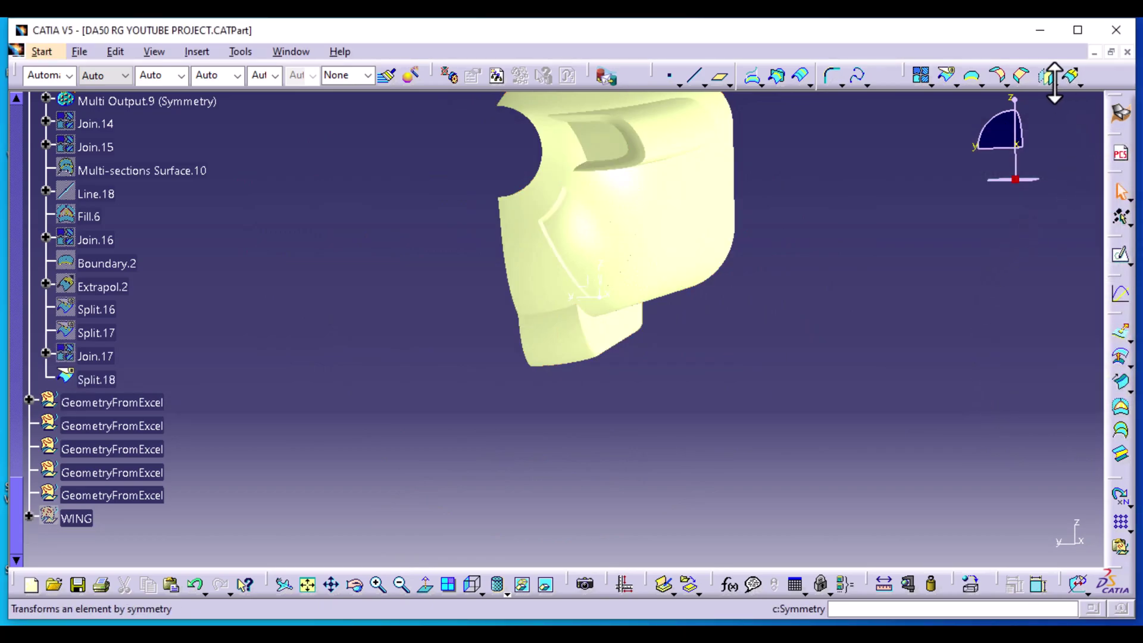
# Step: Mirror Split.18 across the Axis System.1 ZX plane to create Symmetry.10
pyautogui.click(1045, 76)
pyautogui.moveTo(829, 291); pyautogui.dragTo(845, 396, button='middle')
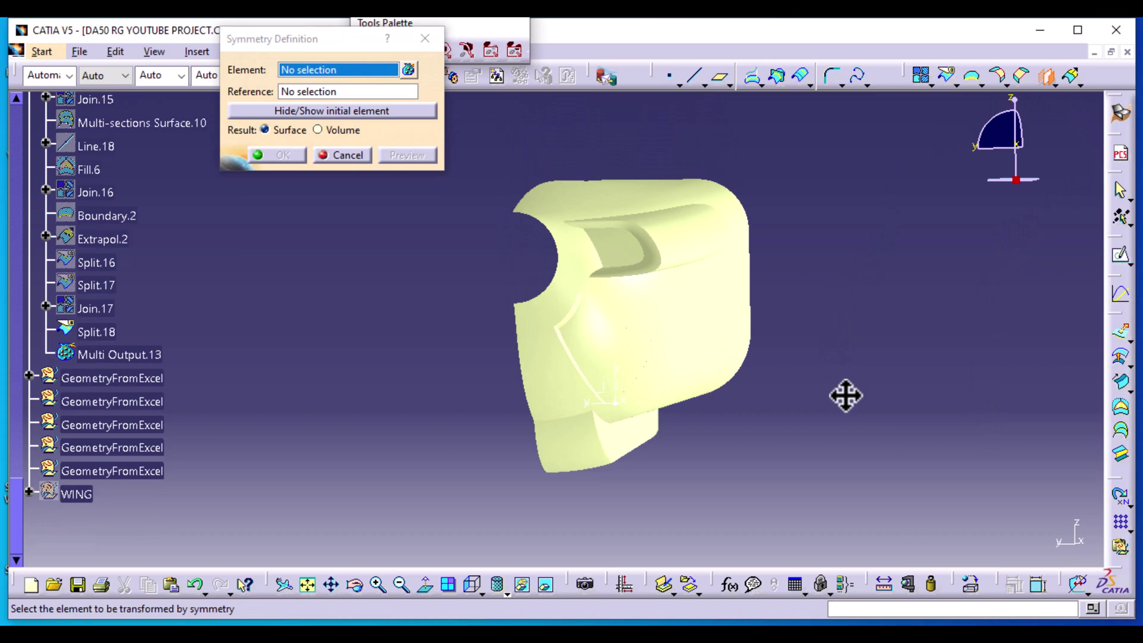
pyautogui.click(667, 311)
pyautogui.moveTo(979, 383); pyautogui.dragTo(931, 339, button='middle')
pyautogui.moveTo(1039, 399); pyautogui.dragTo(928, 322, button='middle')
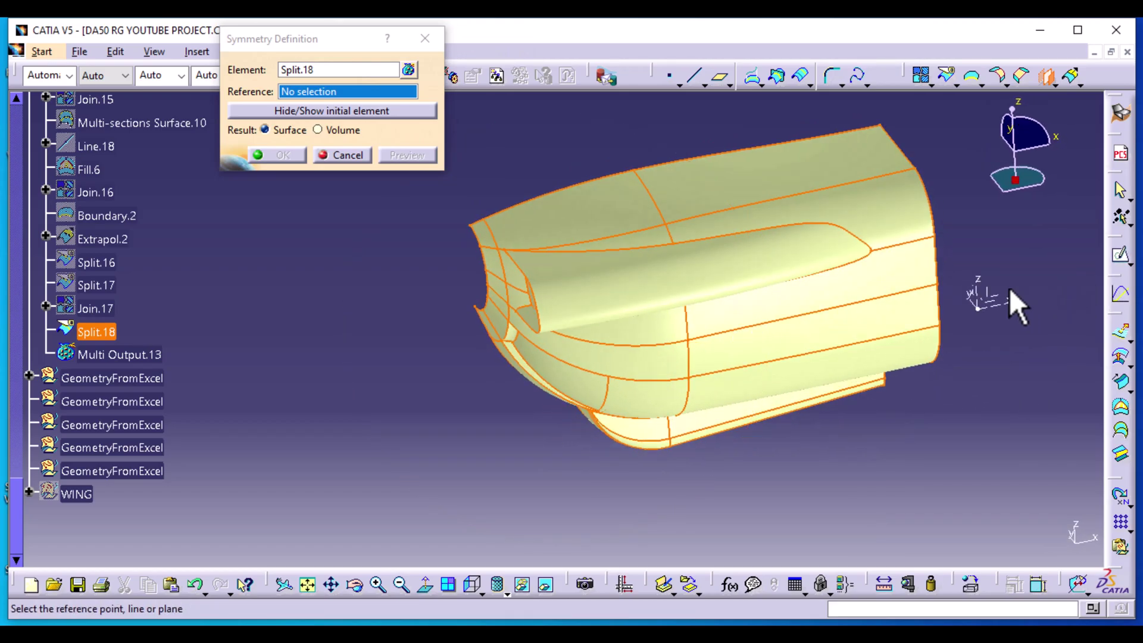
pyautogui.click(990, 298)
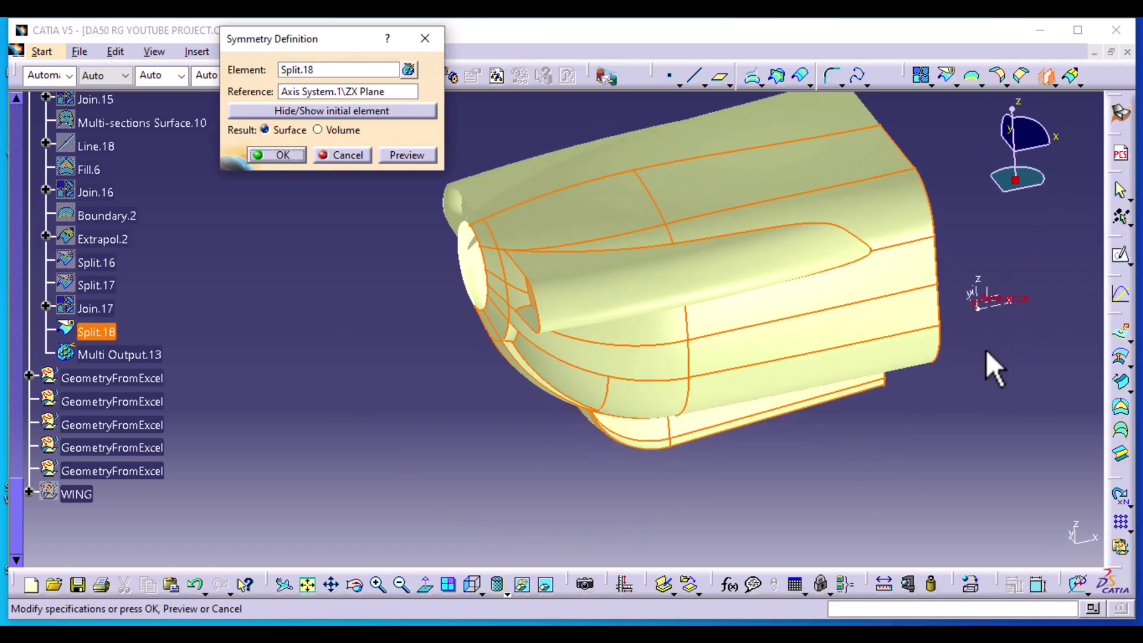
pyautogui.moveTo(467, 452); pyautogui.dragTo(622, 386, button='middle')
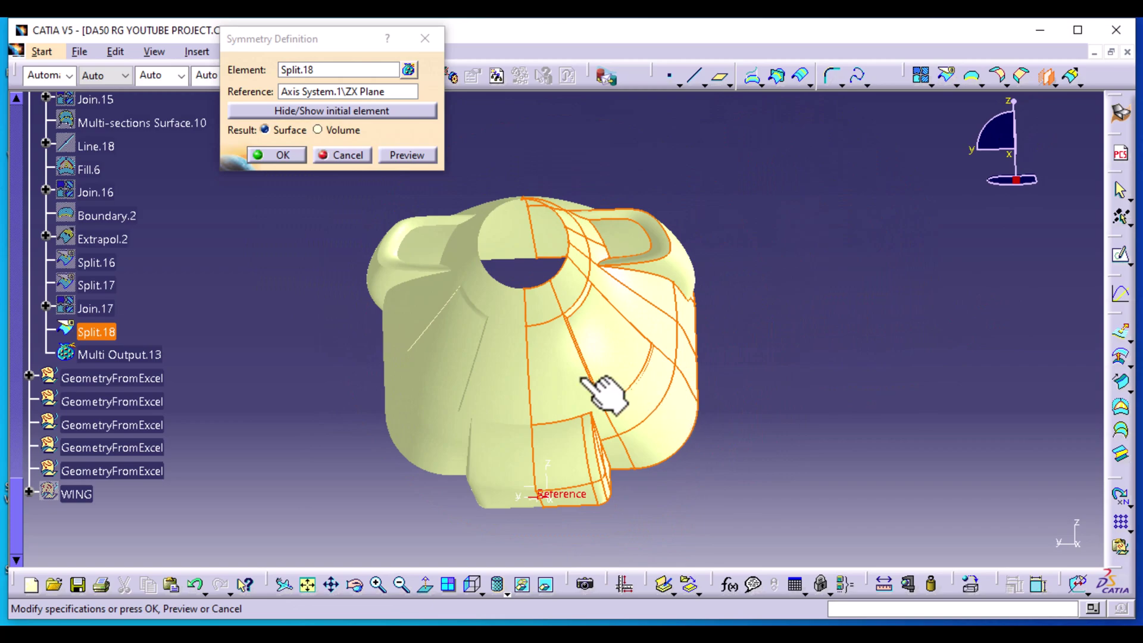
pyautogui.click(278, 156)
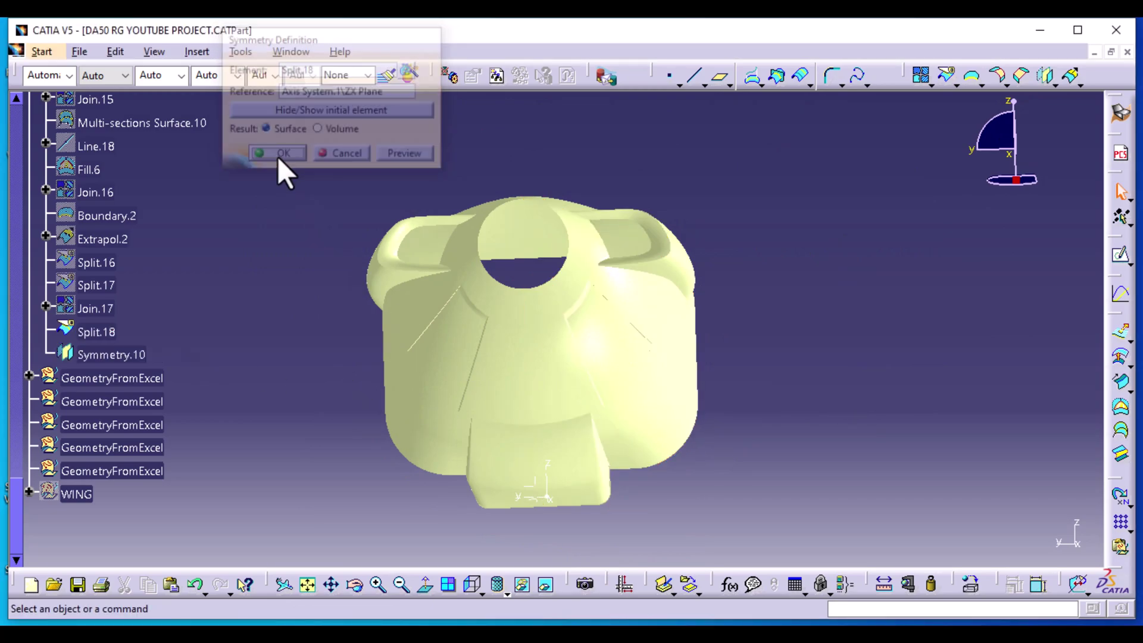
pyautogui.moveTo(898, 225); pyautogui.dragTo(866, 284, button='middle')
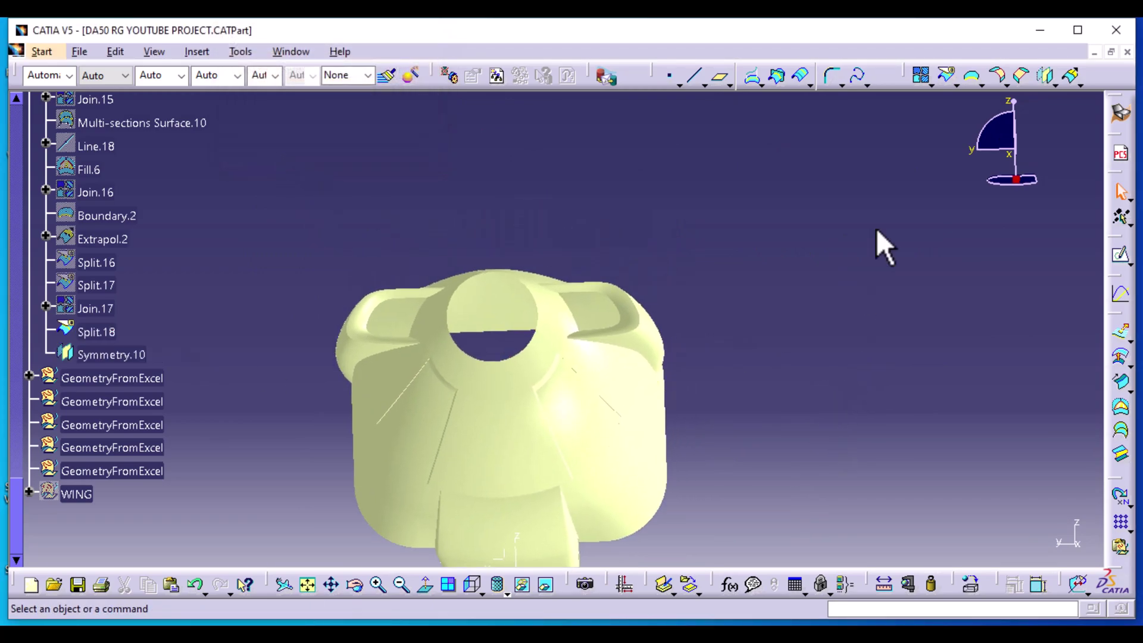
pyautogui.click(921, 76)
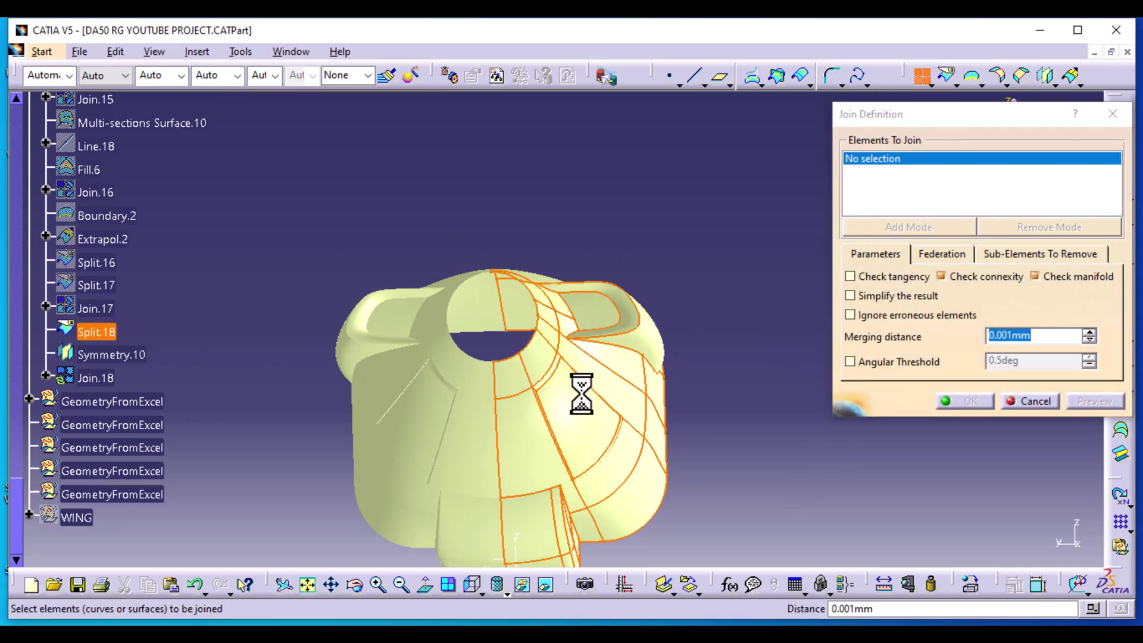
# Step: Join Split.18 and Symmetry.10 into a single full nose surface, Join.18
pyautogui.click(598, 407)
pyautogui.click(433, 424)
pyautogui.click(1098, 401)
pyautogui.moveTo(630, 184); pyautogui.dragTo(616, 297, button='middle')
pyautogui.click(970, 400)
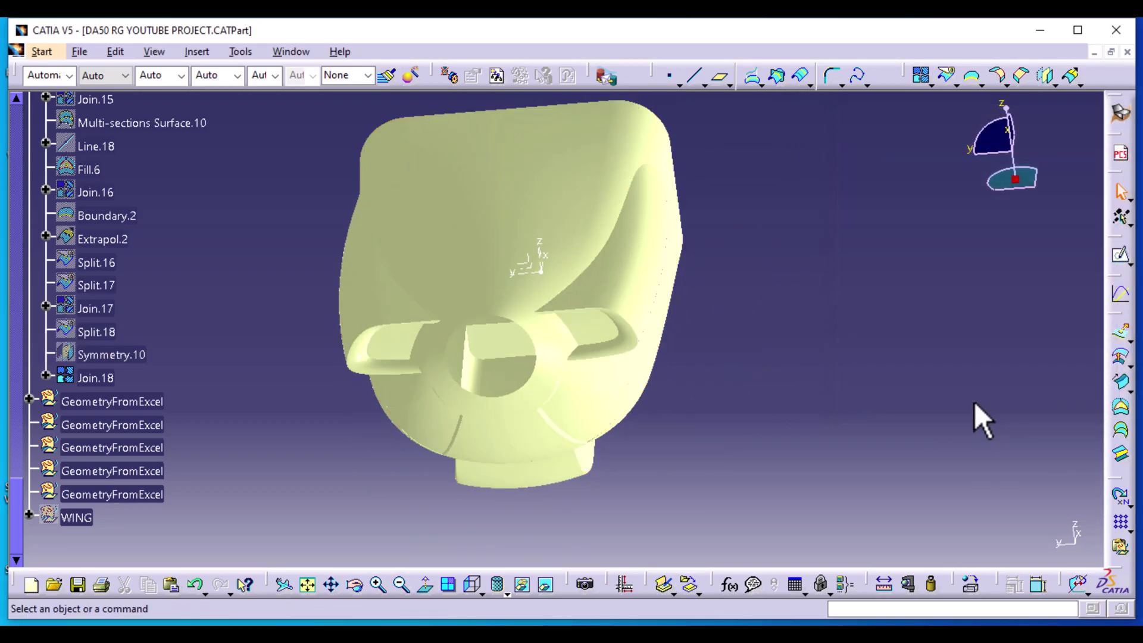
pyautogui.moveTo(755, 518); pyautogui.dragTo(714, 504, button='middle')
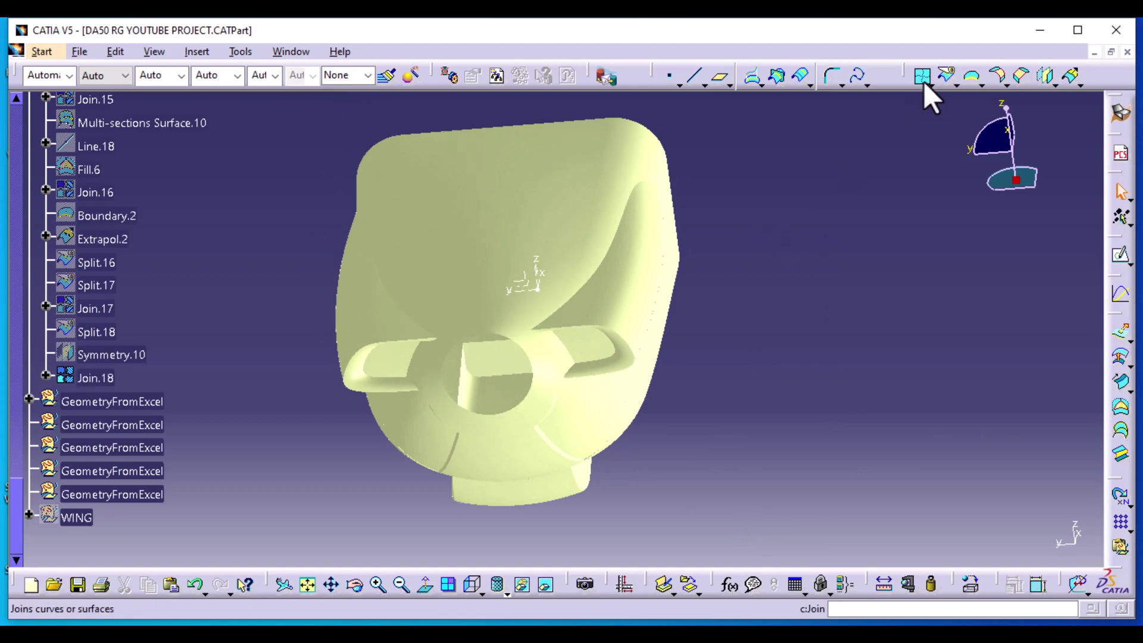
pyautogui.click(973, 76)
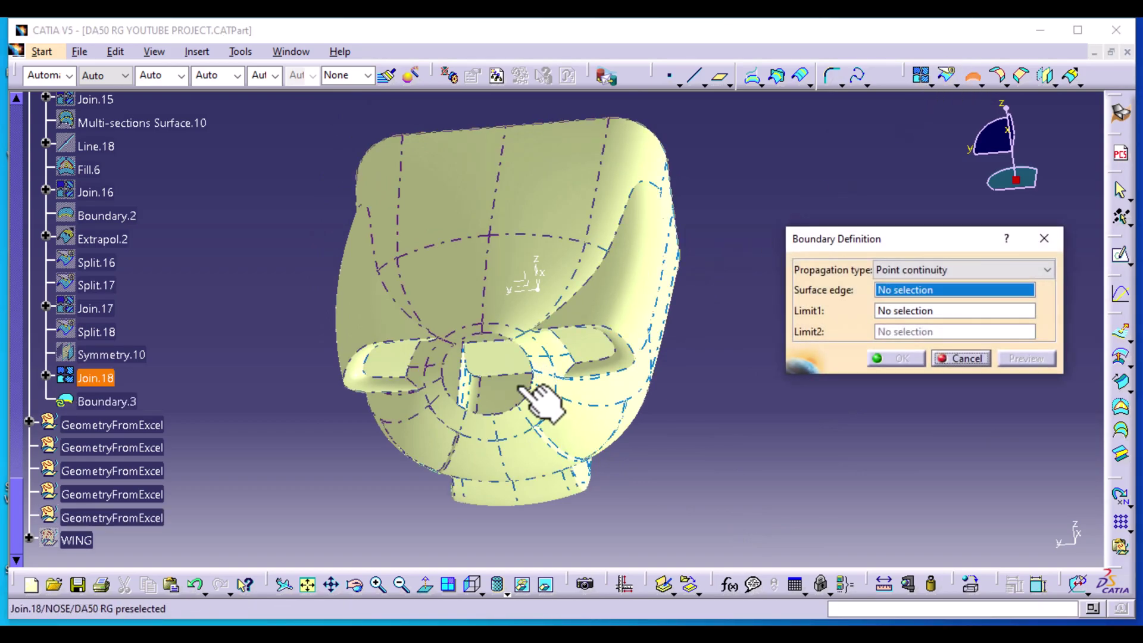
# Step: Extract Boundary.3 from the circular hole edge of Join.18 and cap it with Fill.7
pyautogui.click(494, 428)
pyautogui.click(916, 359)
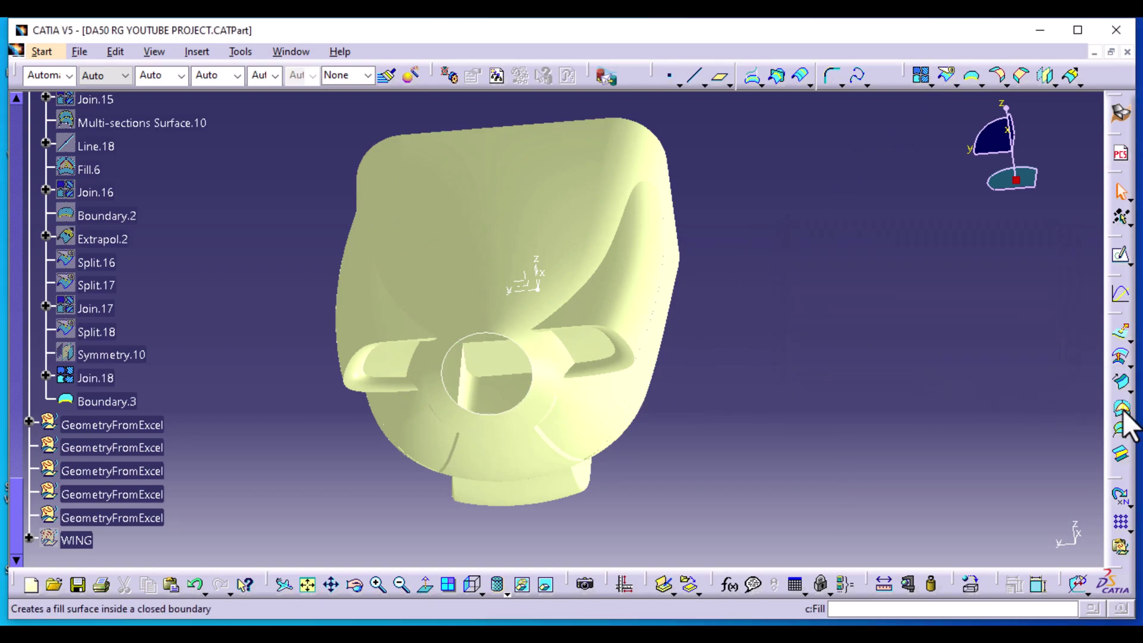
pyautogui.click(1122, 410)
pyautogui.click(517, 404)
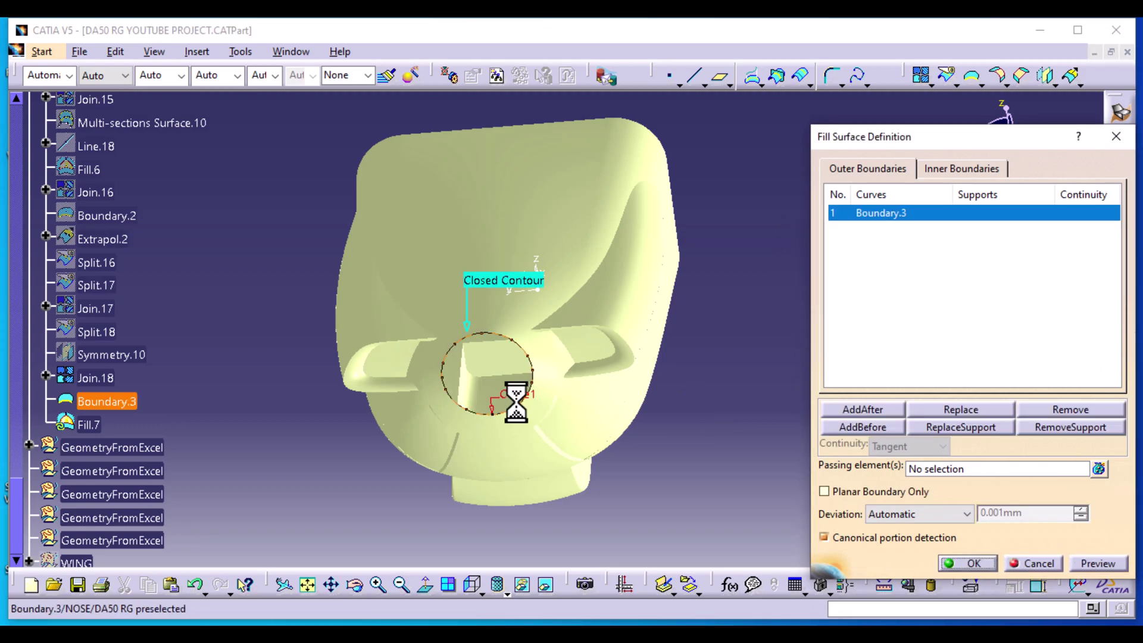
pyautogui.click(982, 563)
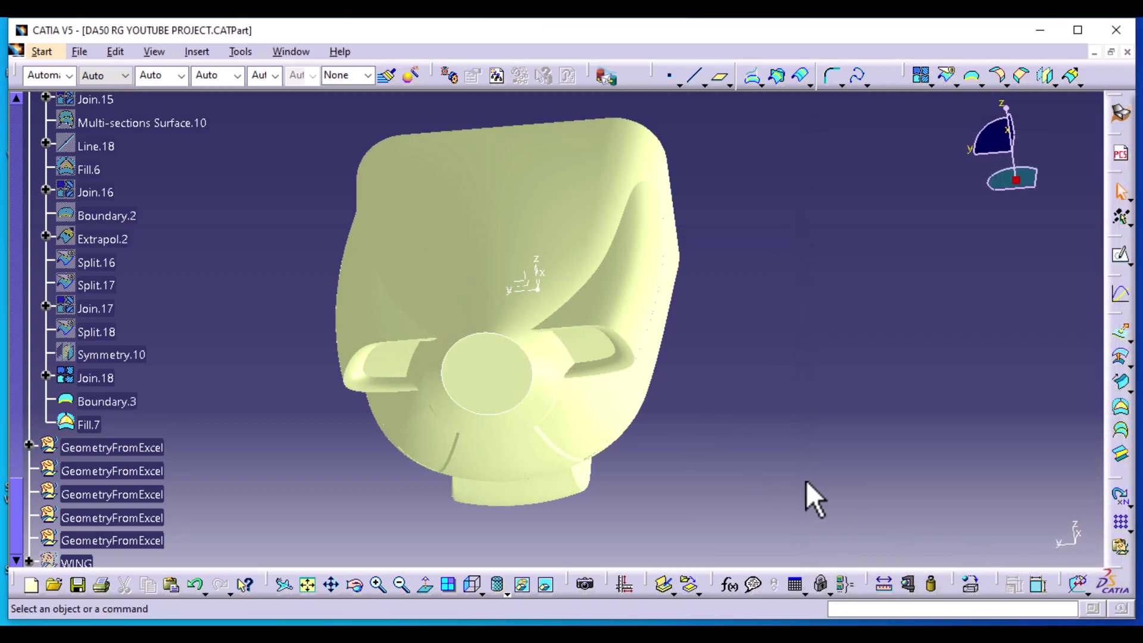
# Step: Hide the Boundary.3 outline curve
pyautogui.rightClick(483, 326)
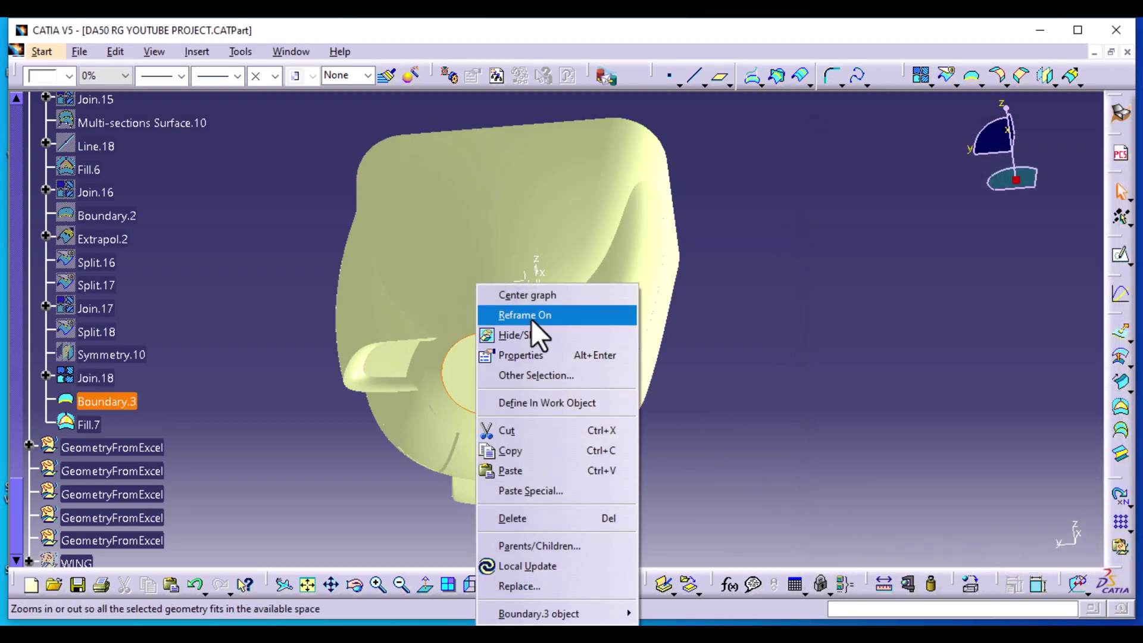
pyautogui.click(525, 335)
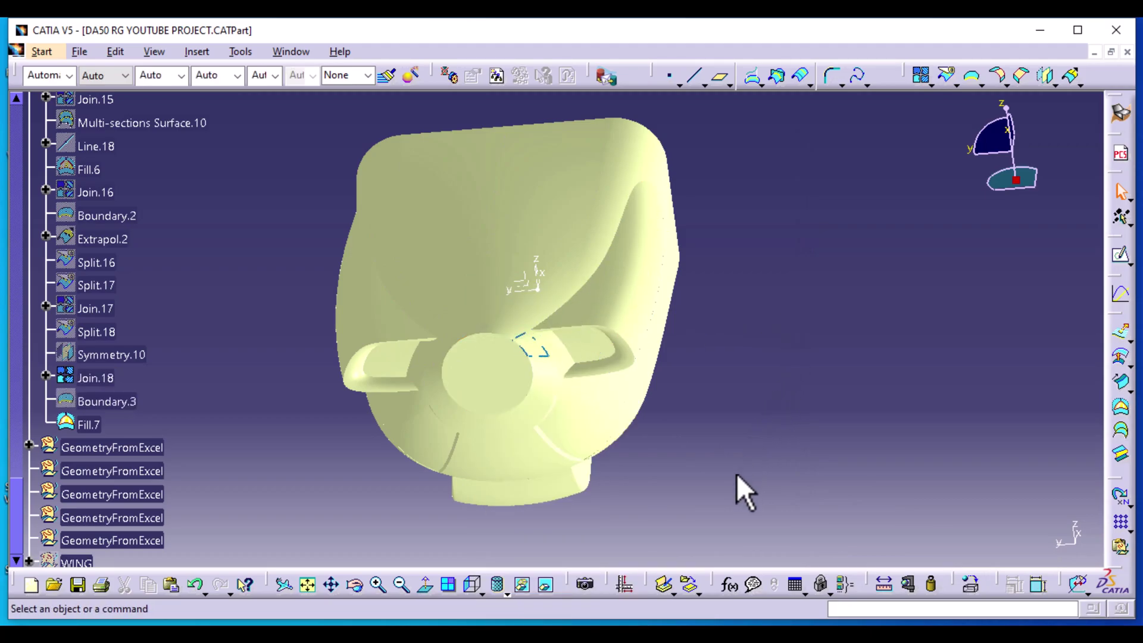
pyautogui.moveTo(722, 520); pyautogui.dragTo(631, 521, button='middle')
# Step: Join Join.18 with the Fill.7 cap into Join.19, one closed nose surface
pyautogui.click(917, 71)
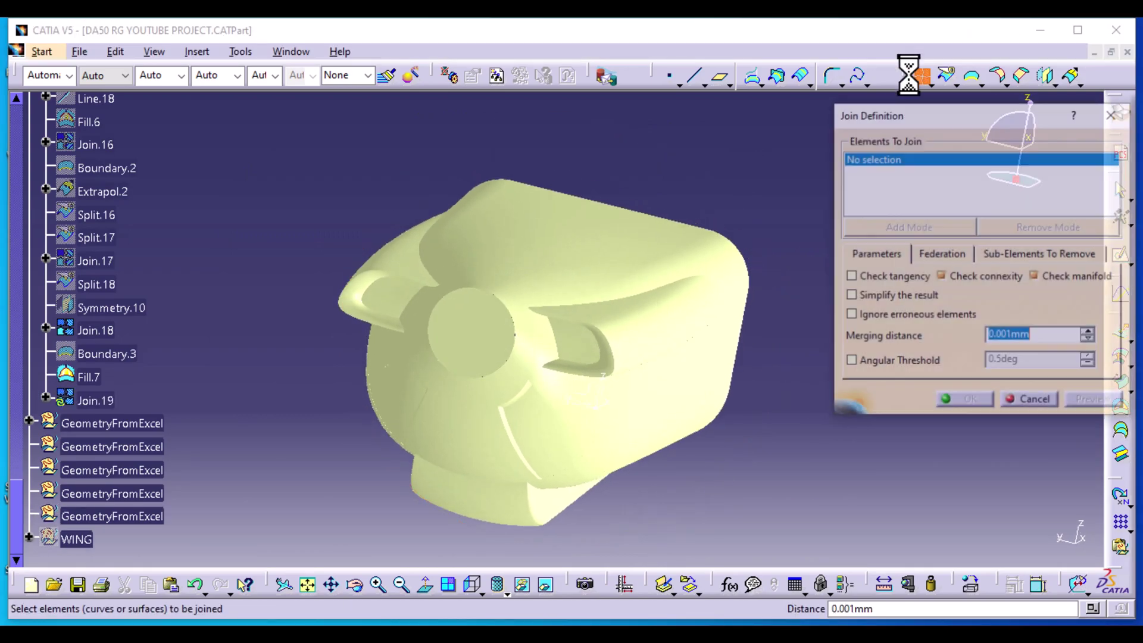
pyautogui.click(574, 273)
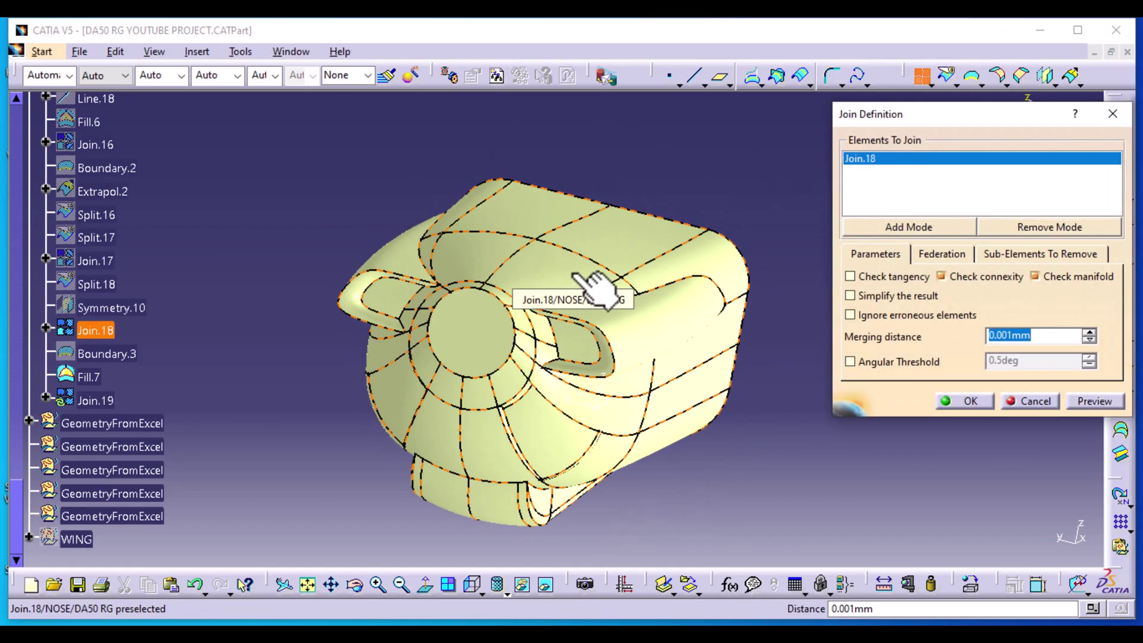
pyautogui.click(463, 348)
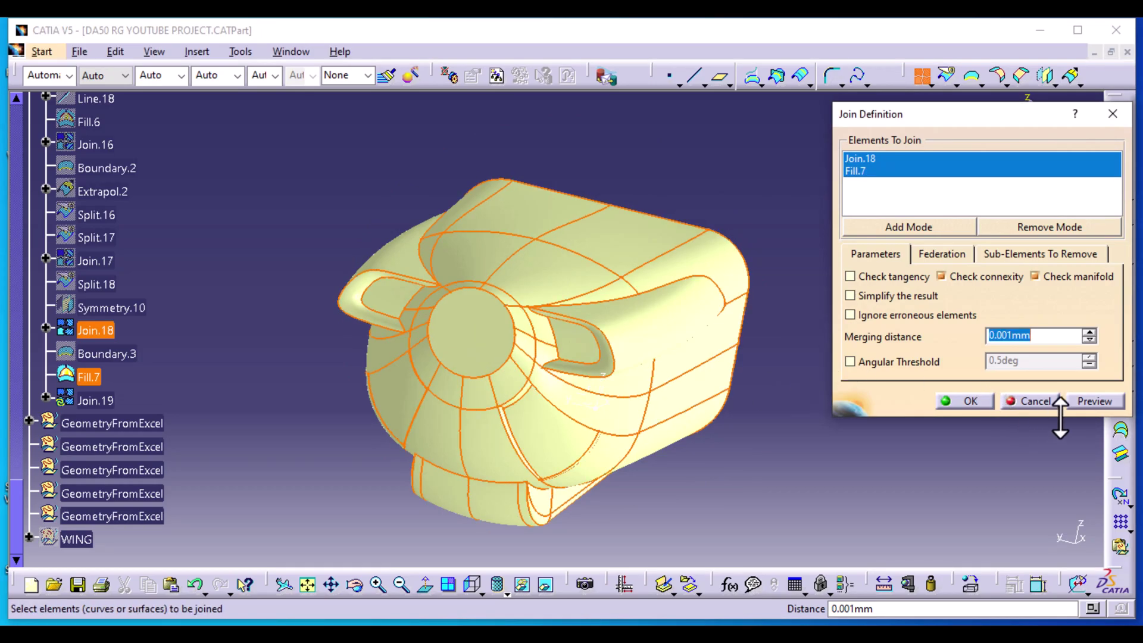
pyautogui.click(1098, 400)
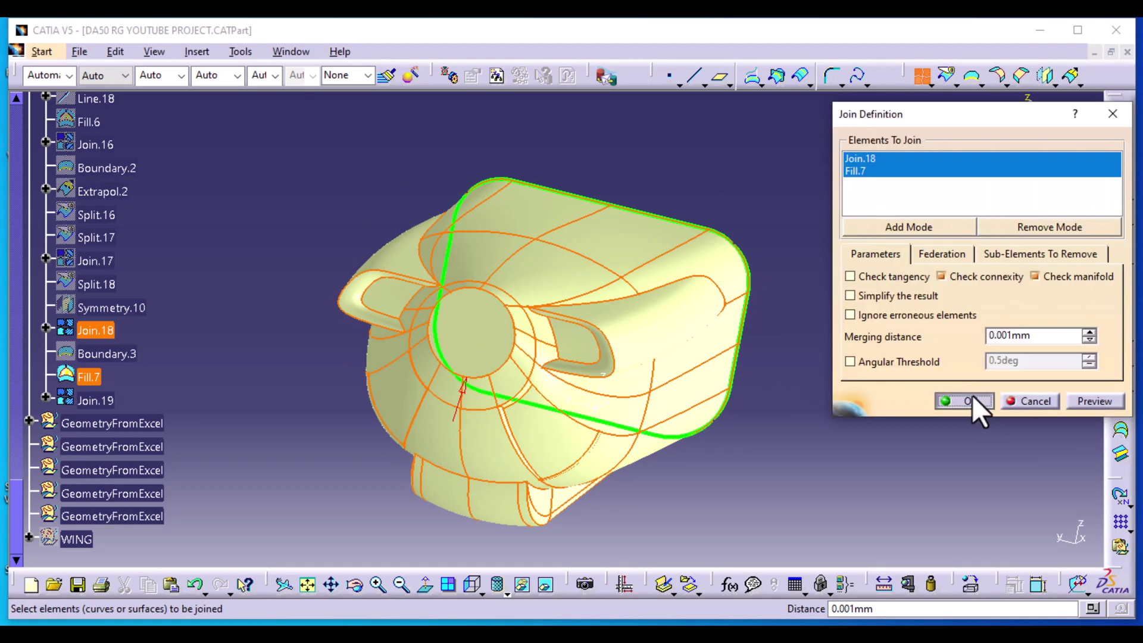
pyautogui.click(968, 400)
pyautogui.moveTo(843, 522); pyautogui.dragTo(702, 470, button='middle')
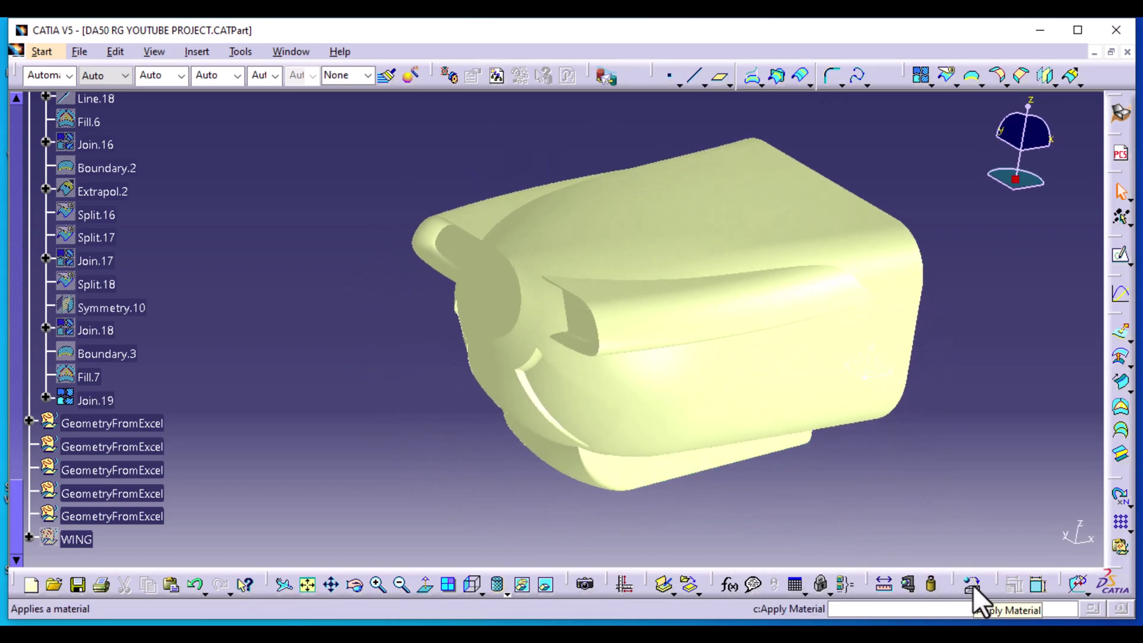
# Step: Apply the DS Light Blue material from the library to Join.19
pyautogui.click(972, 585)
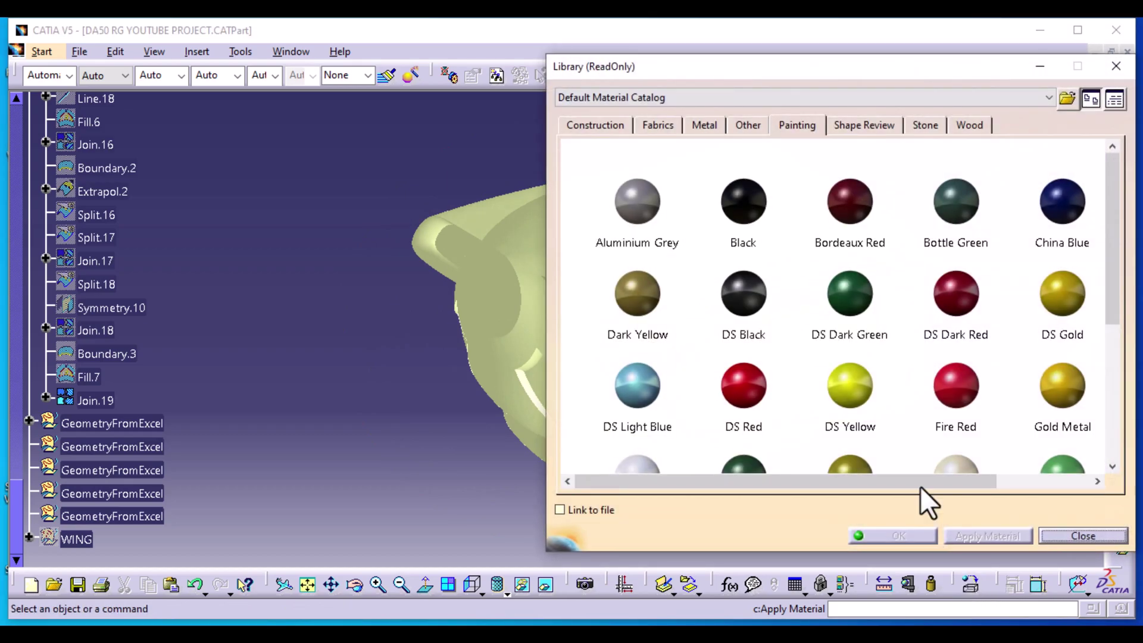
pyautogui.moveTo(826, 66); pyautogui.dragTo(954, 45)
pyautogui.click(789, 359)
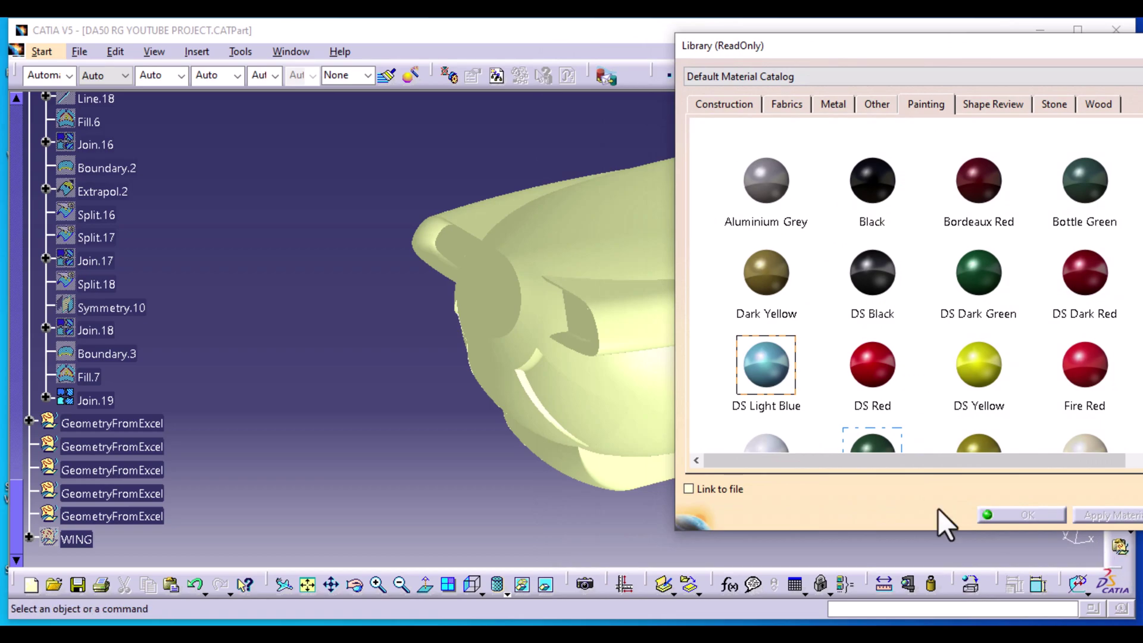
pyautogui.click(92, 400)
pyautogui.moveTo(398, 475); pyautogui.dragTo(199, 403, button='middle')
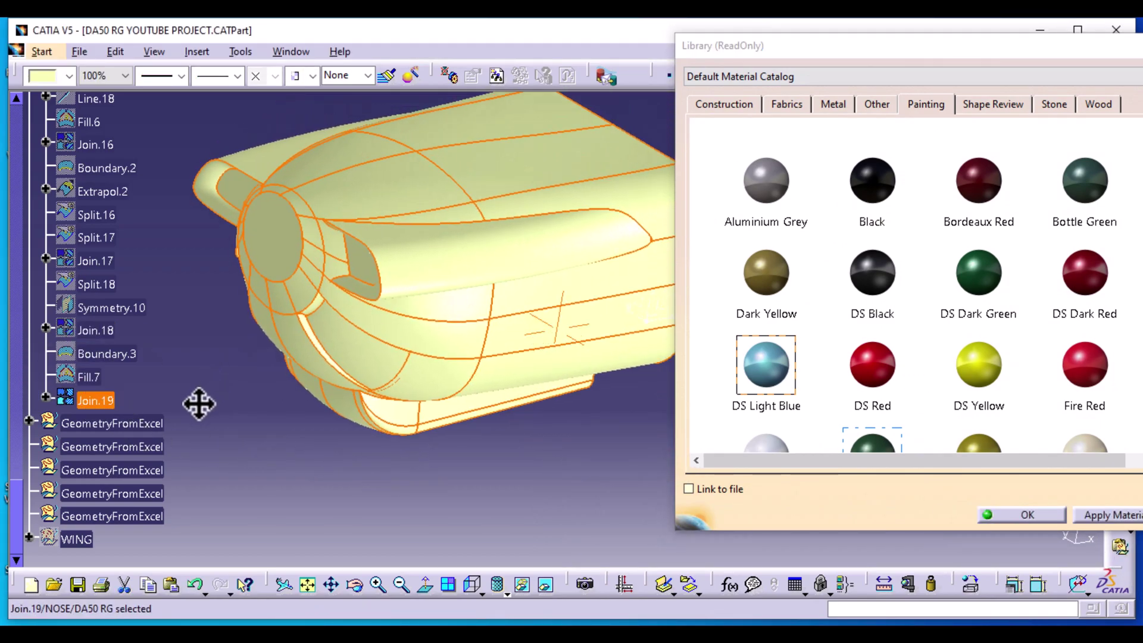
pyautogui.click(1121, 515)
pyautogui.click(1012, 516)
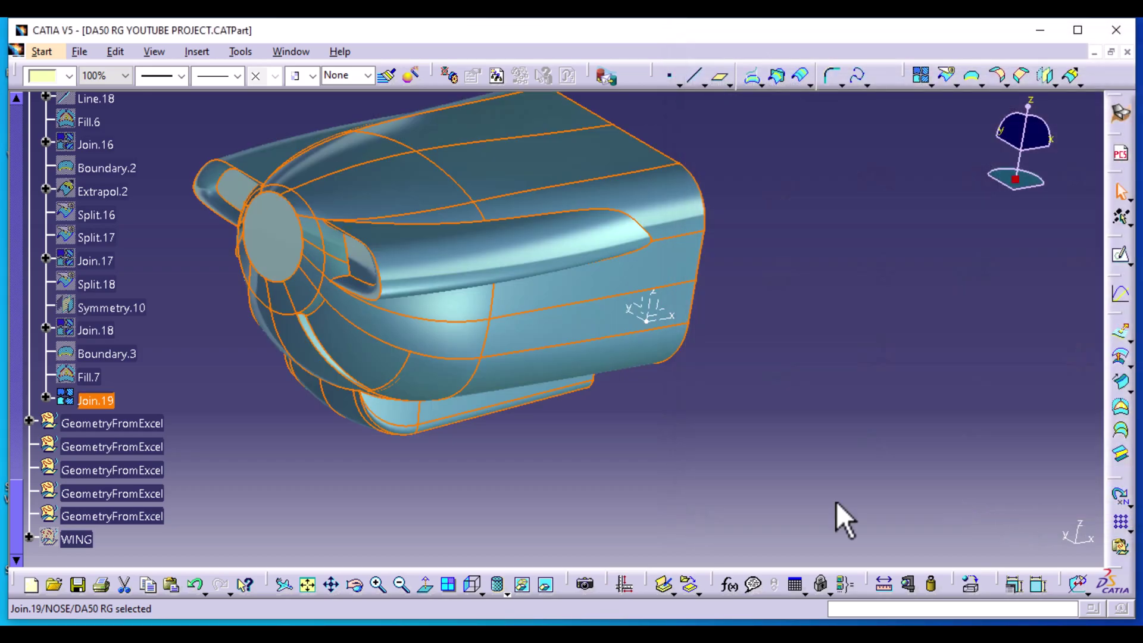
pyautogui.click(579, 461)
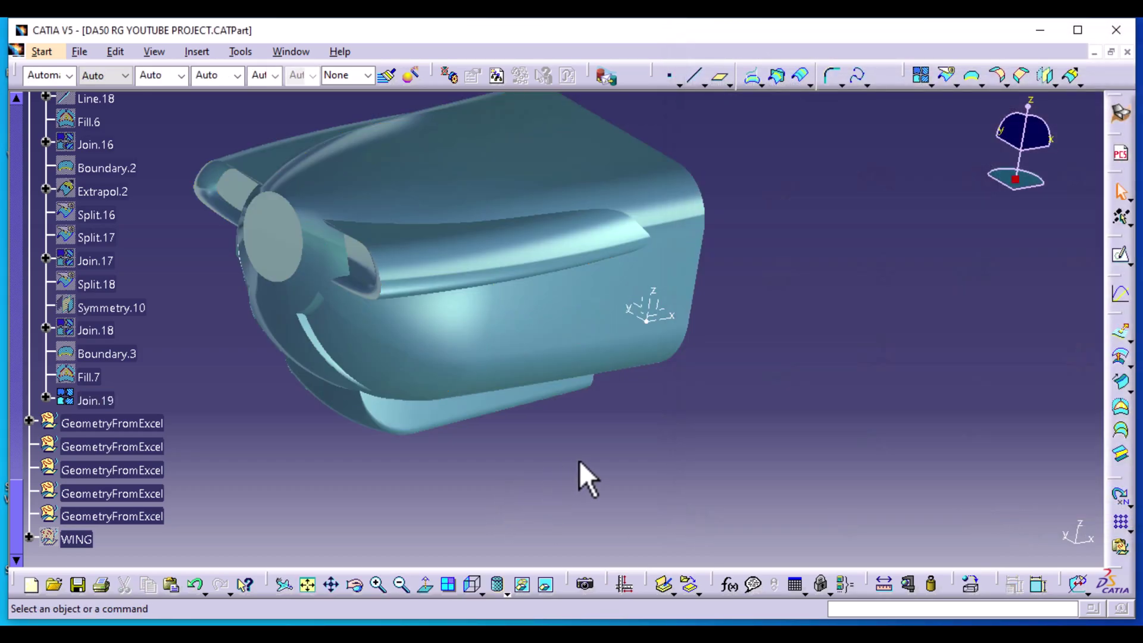
# Step: Hide all axis systems in the model via Tools > Hide
pyautogui.click(235, 52)
pyautogui.moveTo(268, 186)
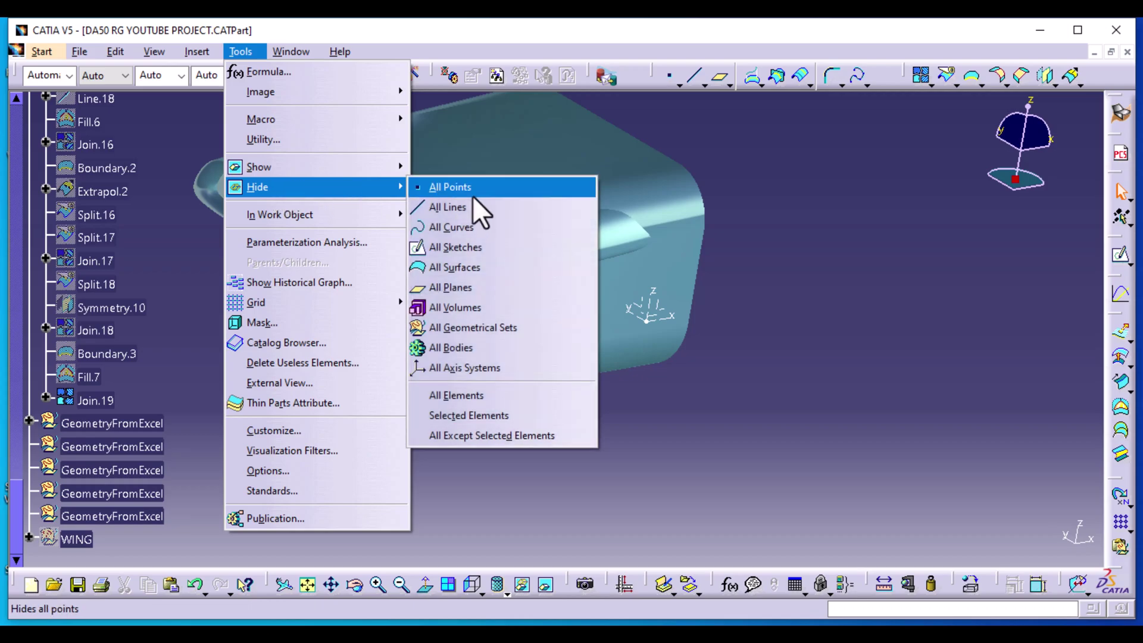
pyautogui.click(508, 370)
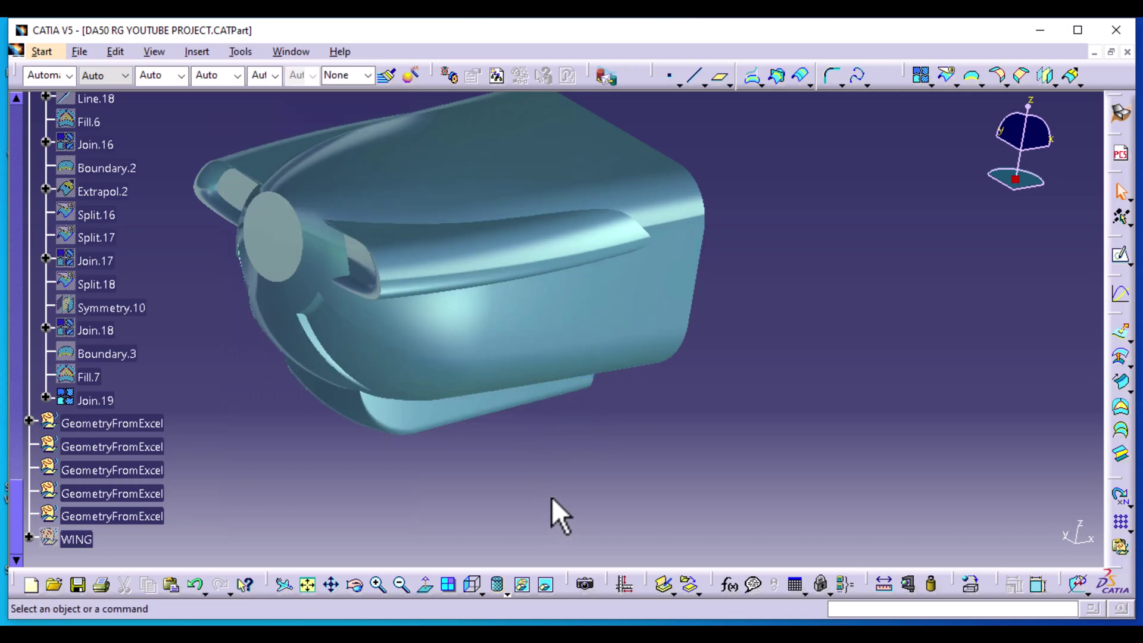
pyautogui.moveTo(551, 497); pyautogui.dragTo(725, 529, button='middle')
pyautogui.moveTo(595, 506); pyautogui.dragTo(611, 459, button='middle')
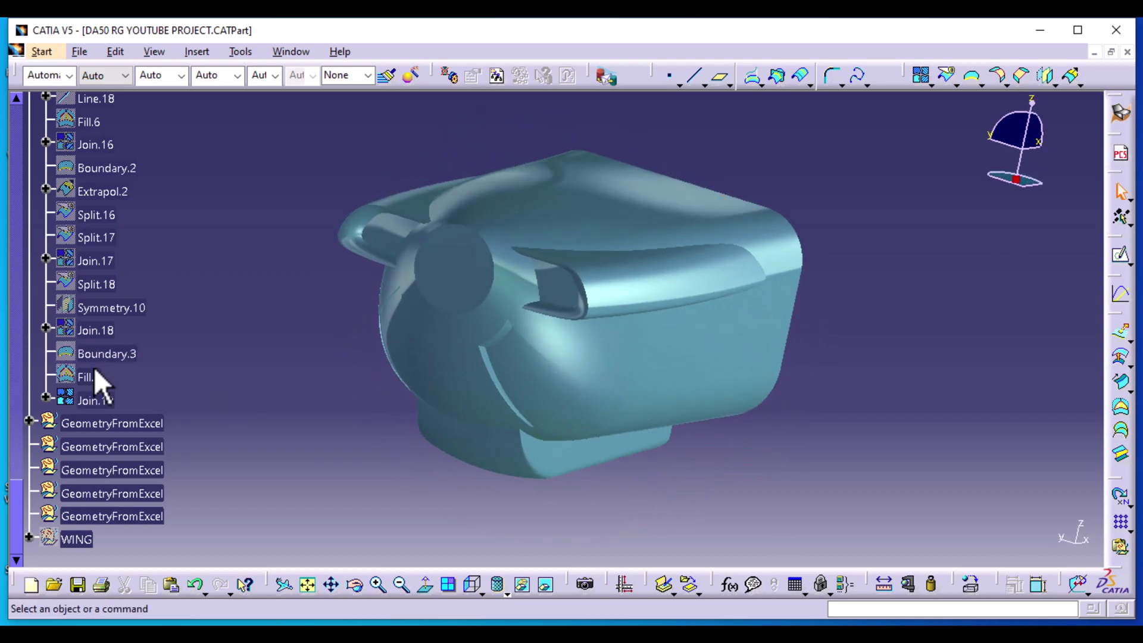
# Step: Collapse the NOSE branch of the specification tree
pyautogui.scroll(10, 58, 417)
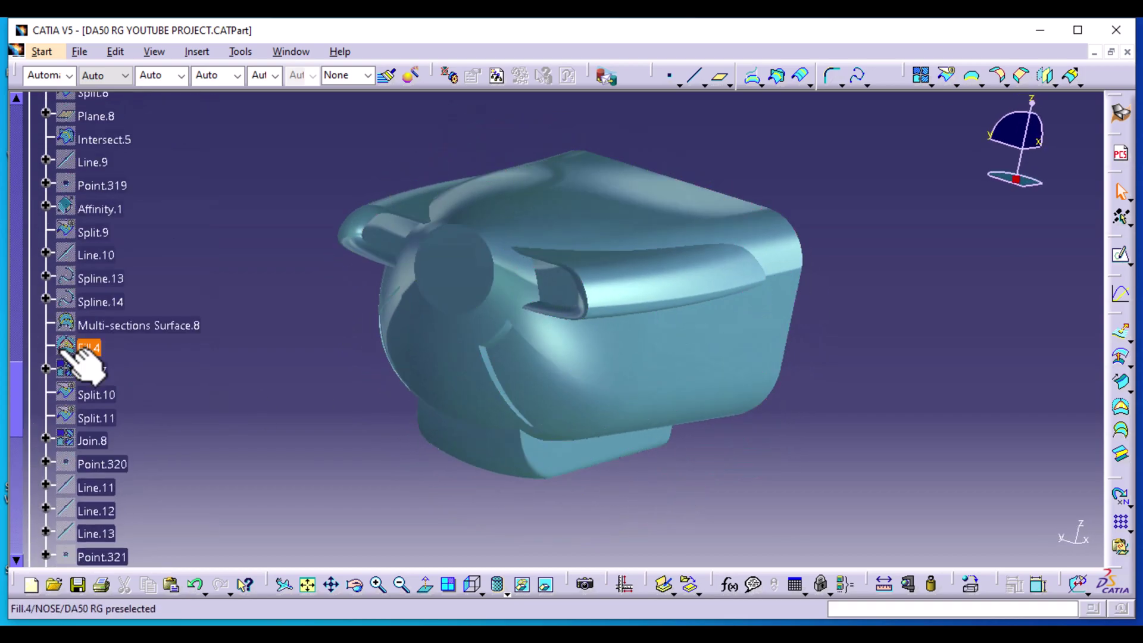
pyautogui.scroll(12, 88, 333)
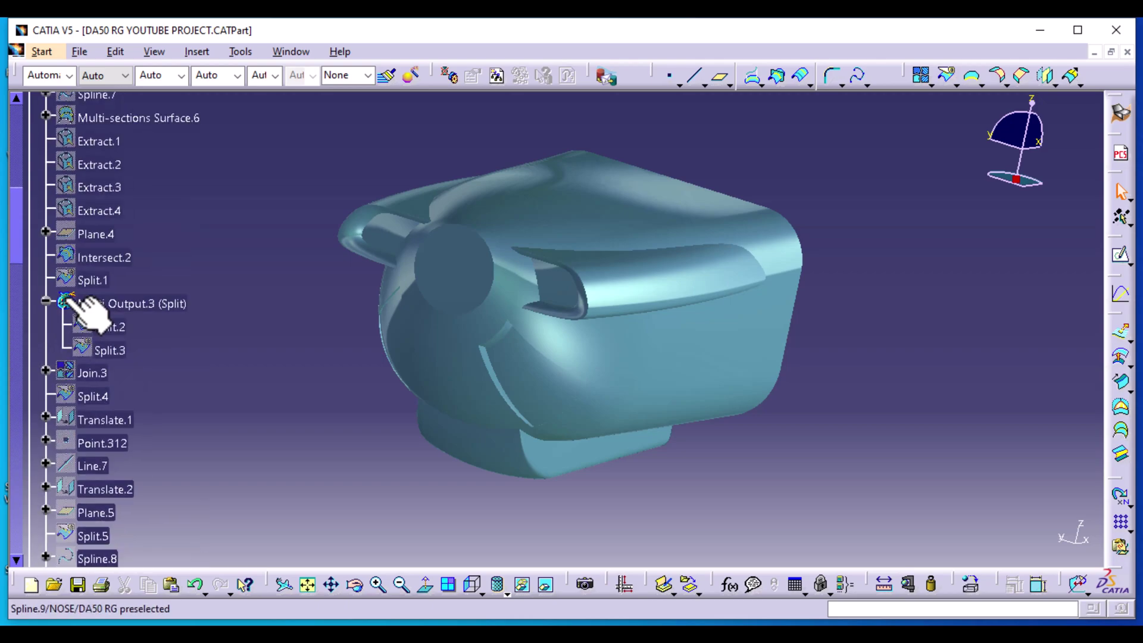
pyautogui.scroll(6, 88, 312)
pyautogui.click(28, 291)
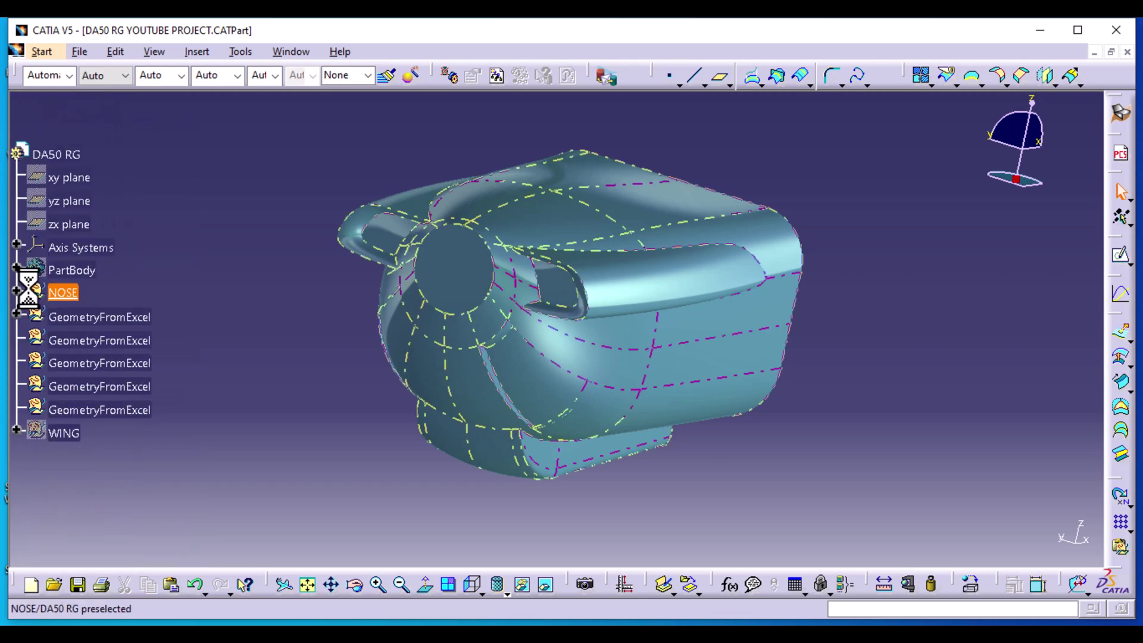
pyautogui.rightClick(56, 433)
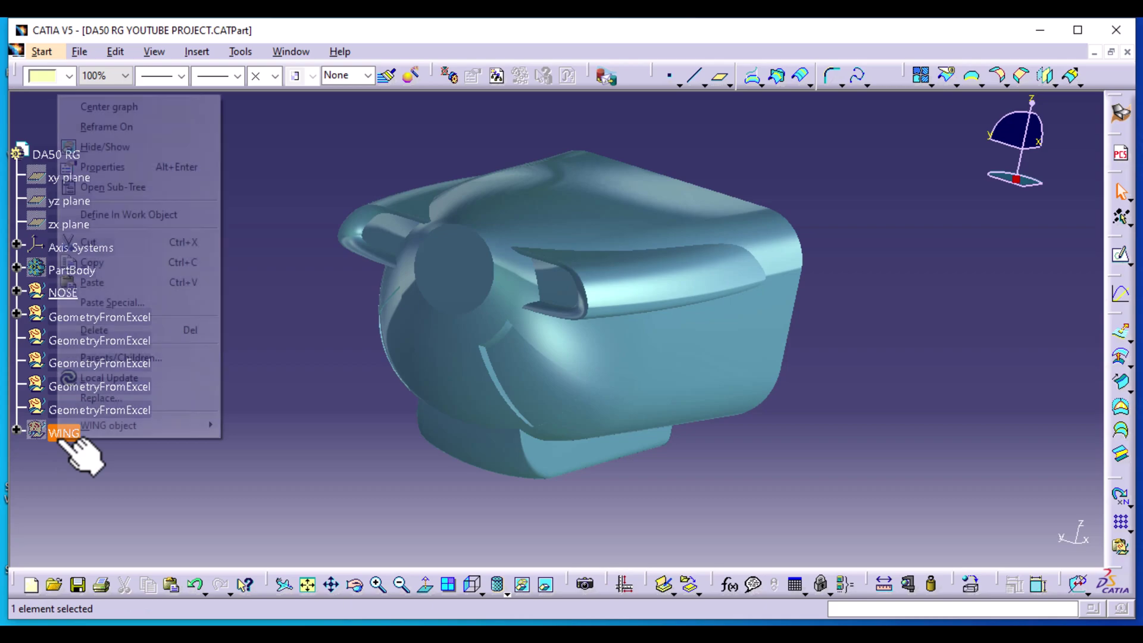
pyautogui.click(145, 147)
pyautogui.moveTo(310, 354); pyautogui.dragTo(313, 531, button='middle')
pyautogui.moveTo(629, 466); pyautogui.dragTo(585, 367, button='middle')
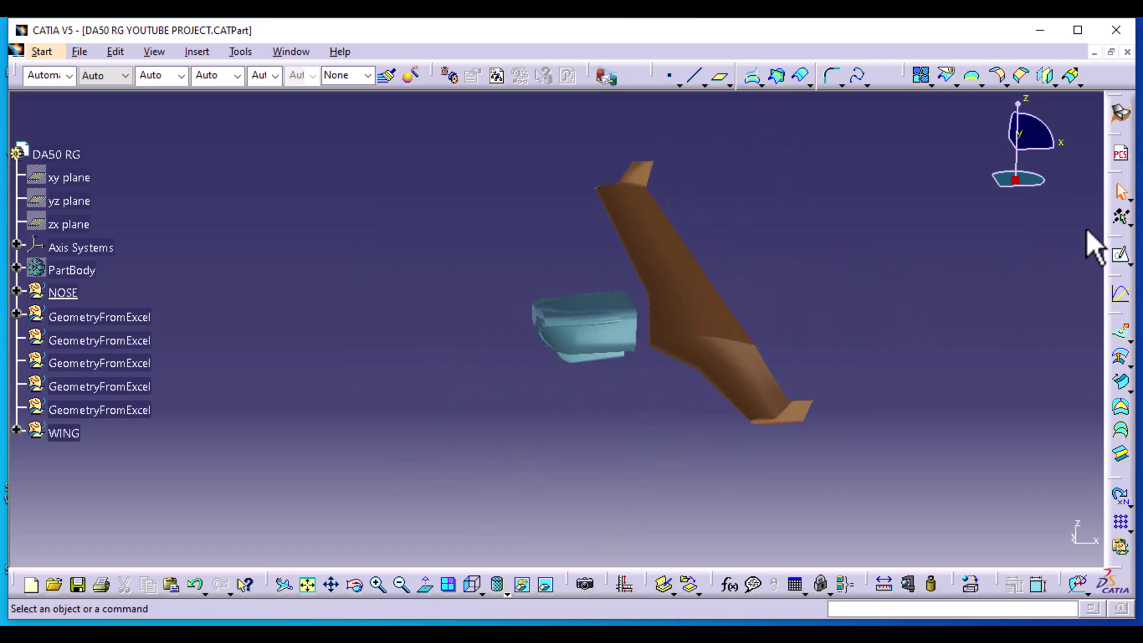
pyautogui.moveTo(428, 446); pyautogui.dragTo(383, 435, button='middle')
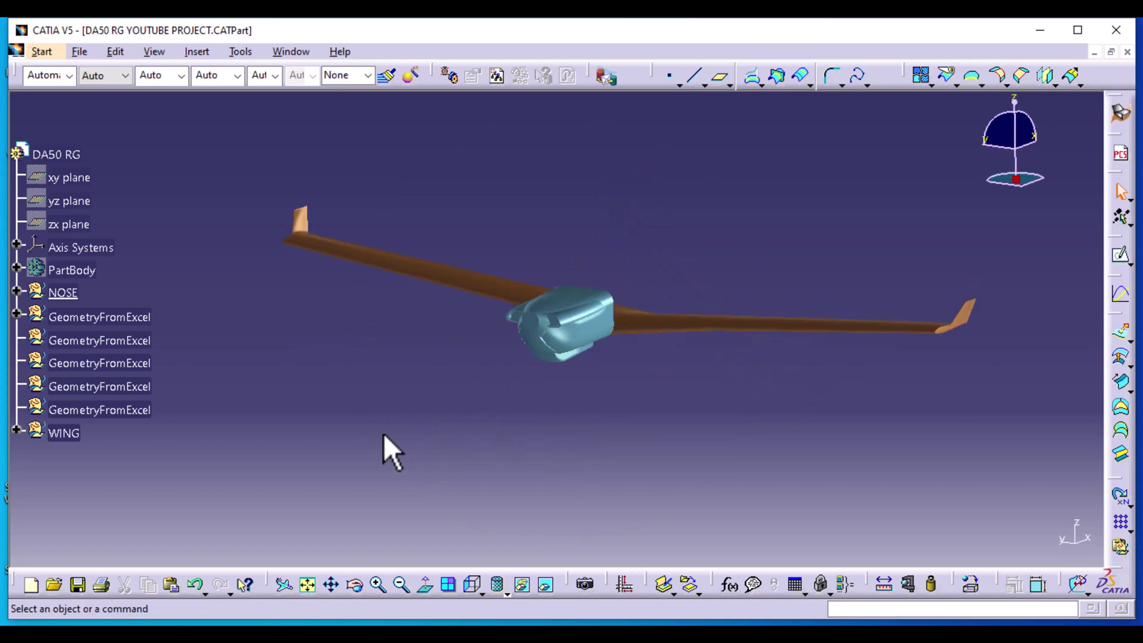
pyautogui.rightClick(86, 432)
pyautogui.click(109, 149)
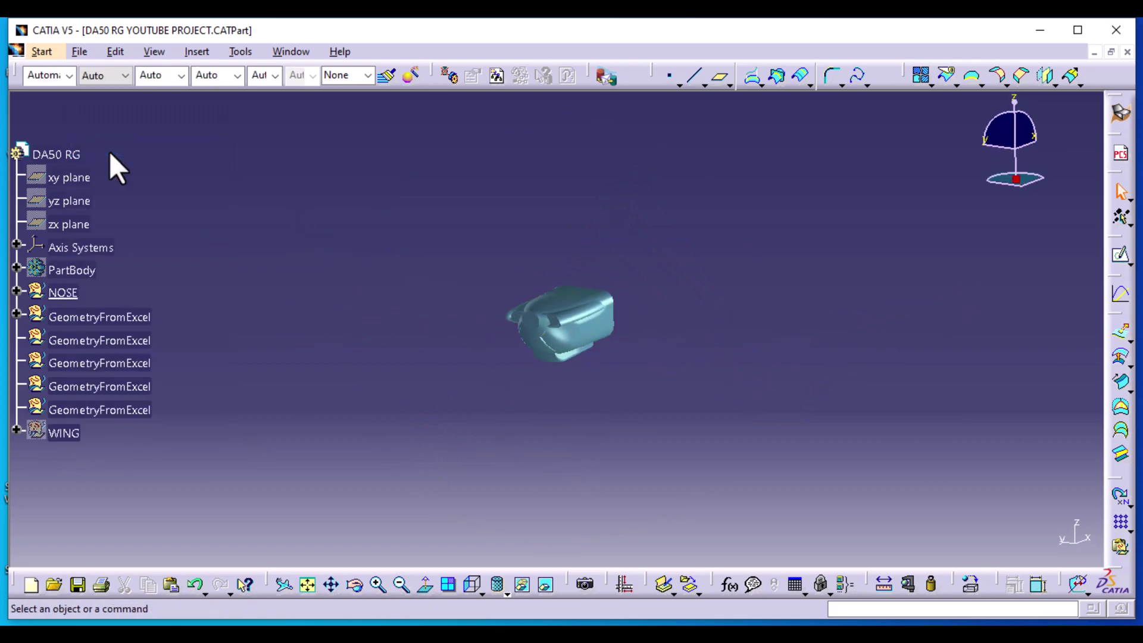
pyautogui.moveTo(576, 455); pyautogui.dragTo(600, 306, button='middle')
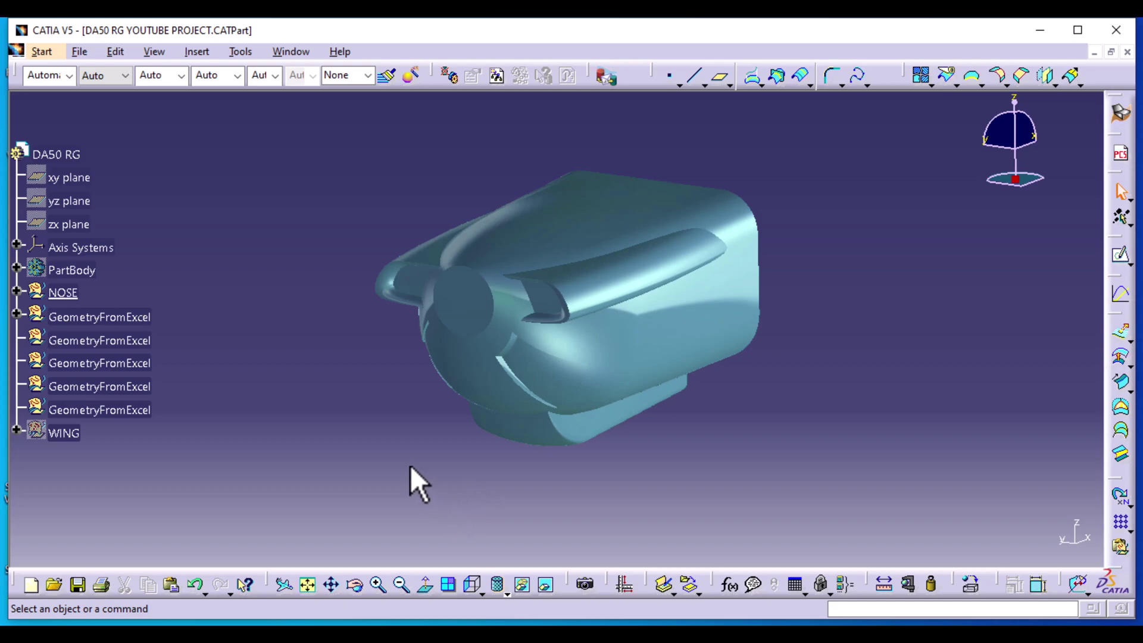
pyautogui.moveTo(396, 492); pyautogui.dragTo(477, 484, button='middle')
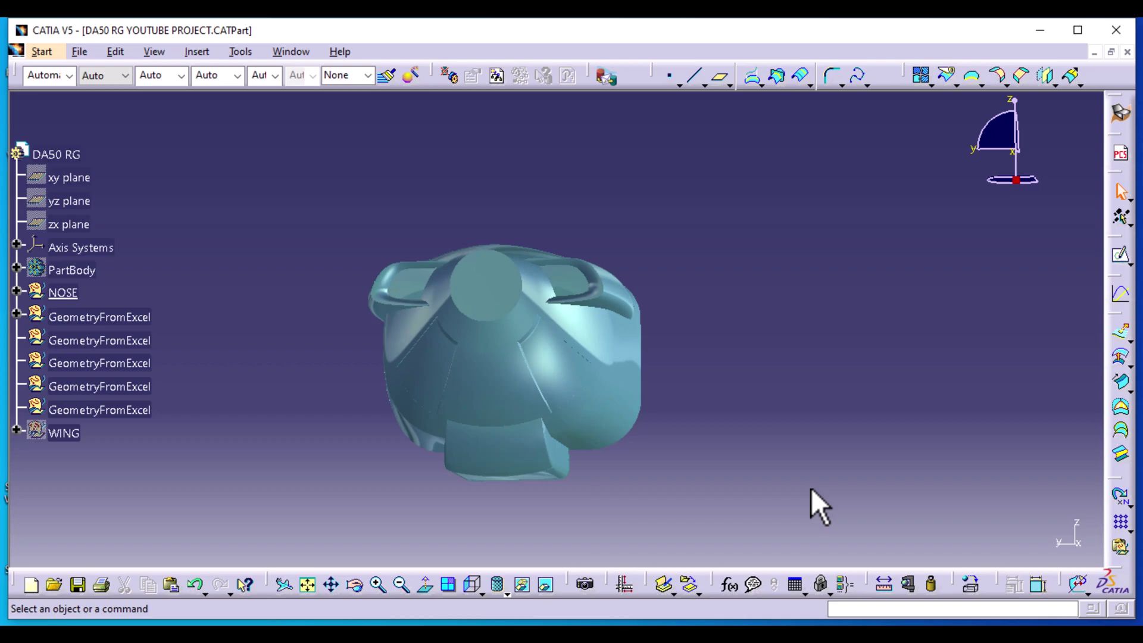
pyautogui.moveTo(627, 213); pyautogui.dragTo(622, 336, button='middle')
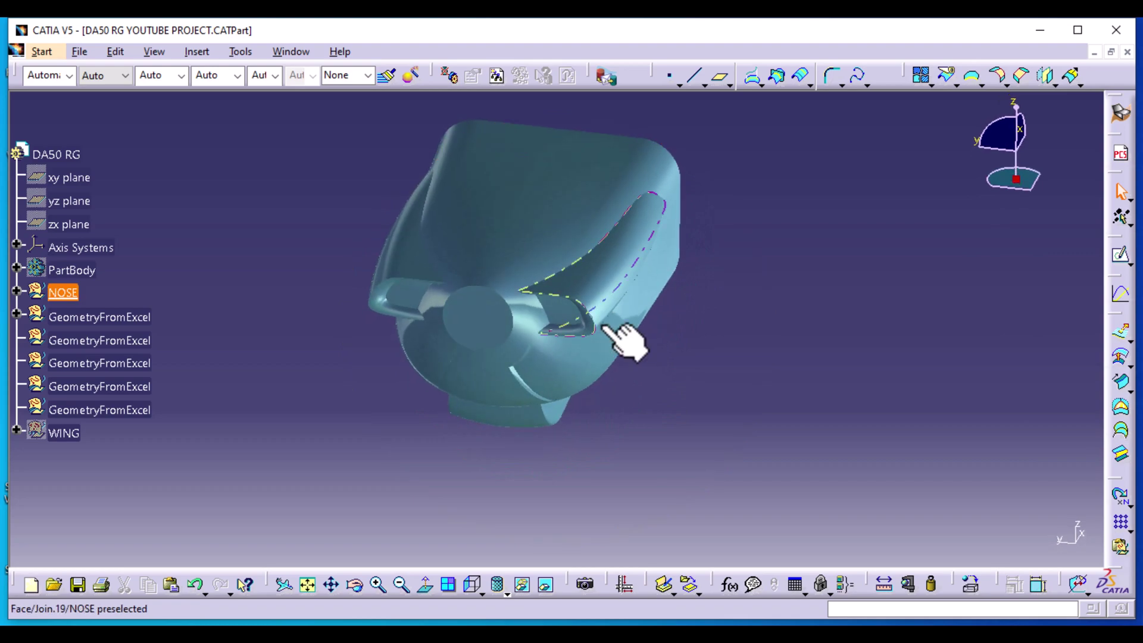